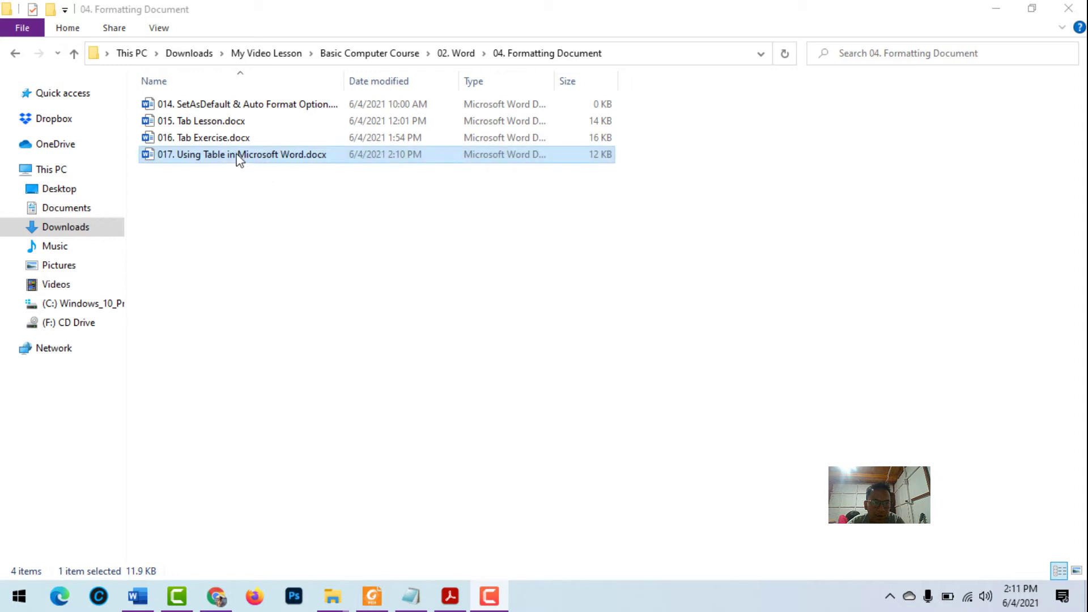
Step: Bring the blank document '017. Using Table in Microsoft Word.docx' to the front in Word
click(236, 156)
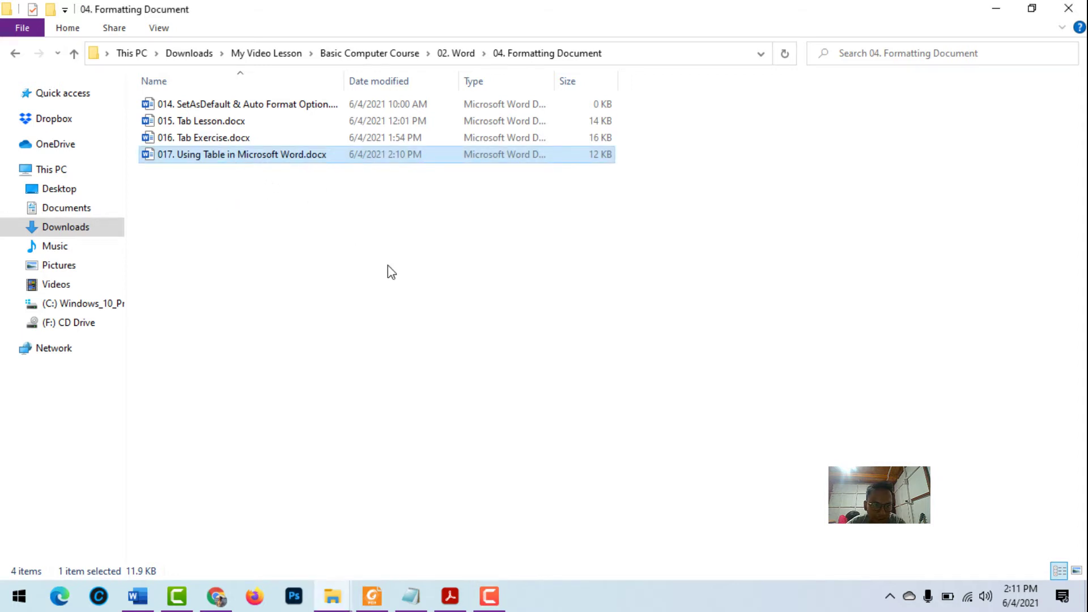
mouse_move(177, 597)
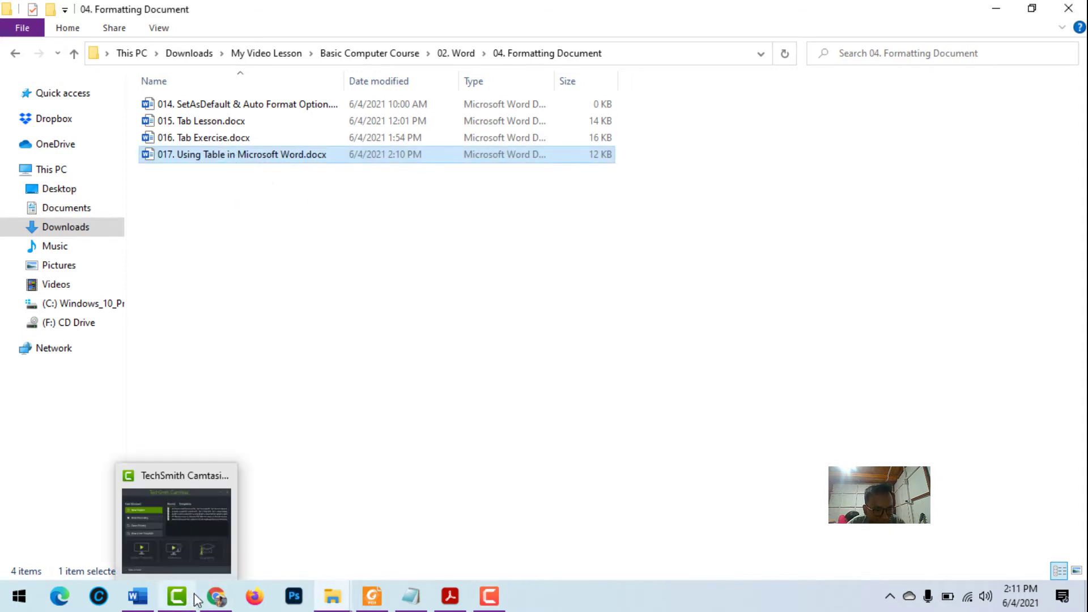
click(137, 596)
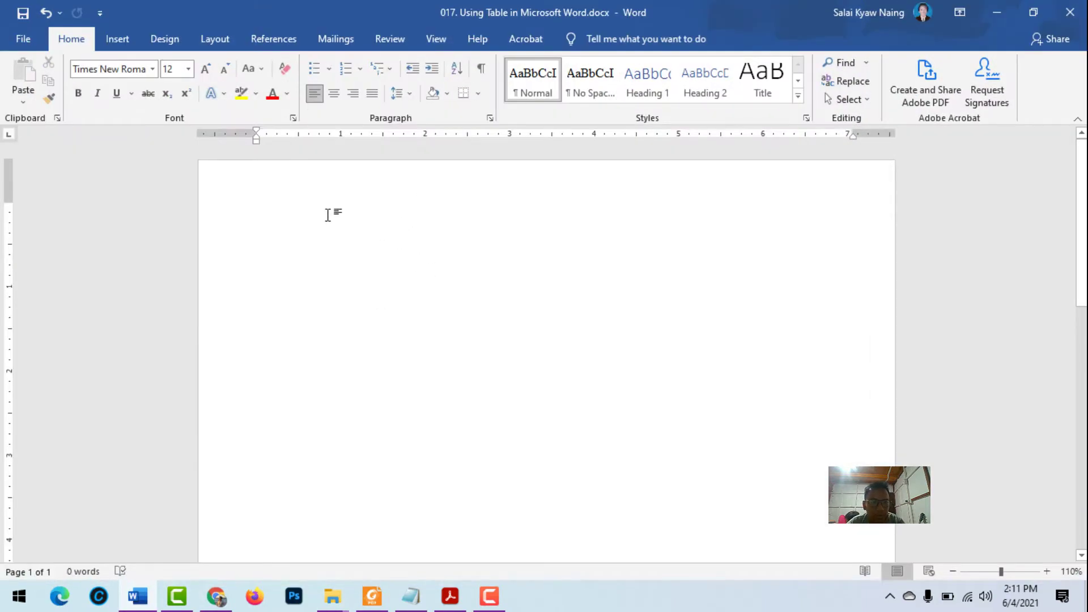
Step: Insert an empty 5x5 table from the Insert tab's Table grid
click(117, 40)
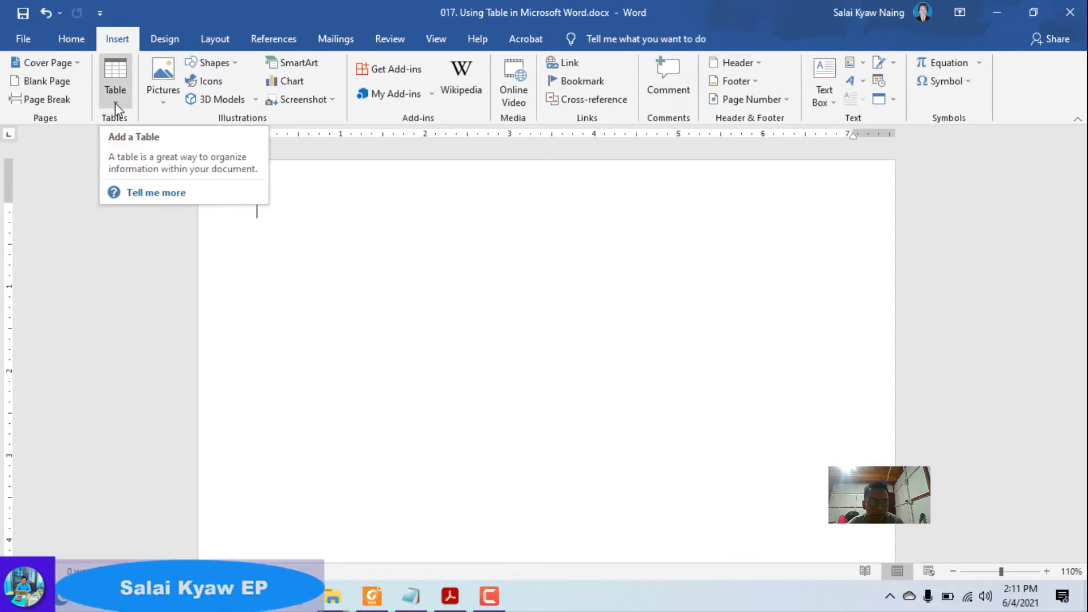
click(115, 104)
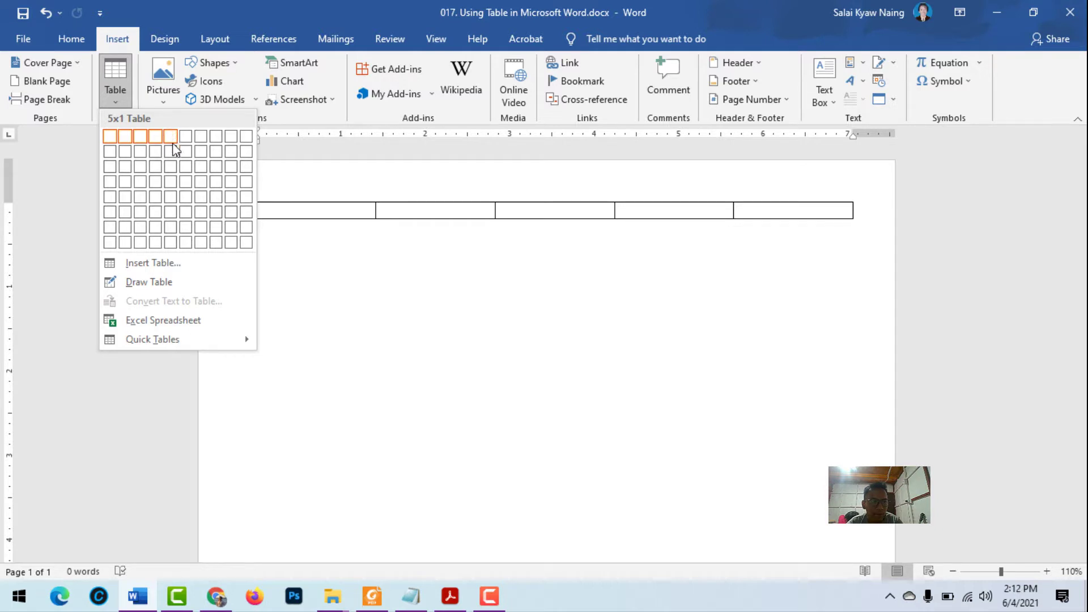
click(172, 199)
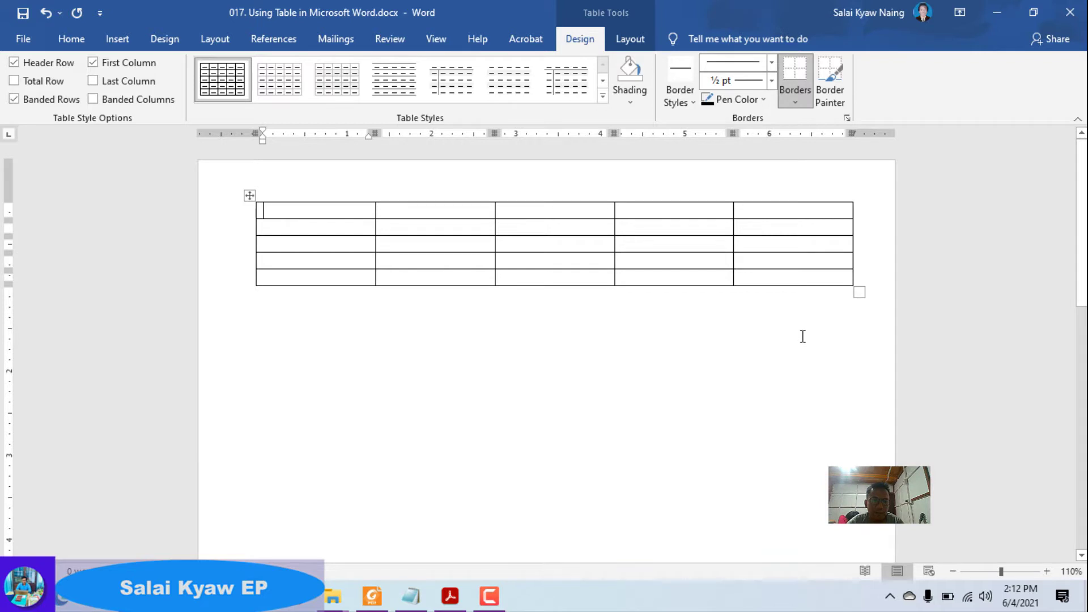
Step: Enter the headings No., Date, Item, Qty and Price across the first row
text(No)
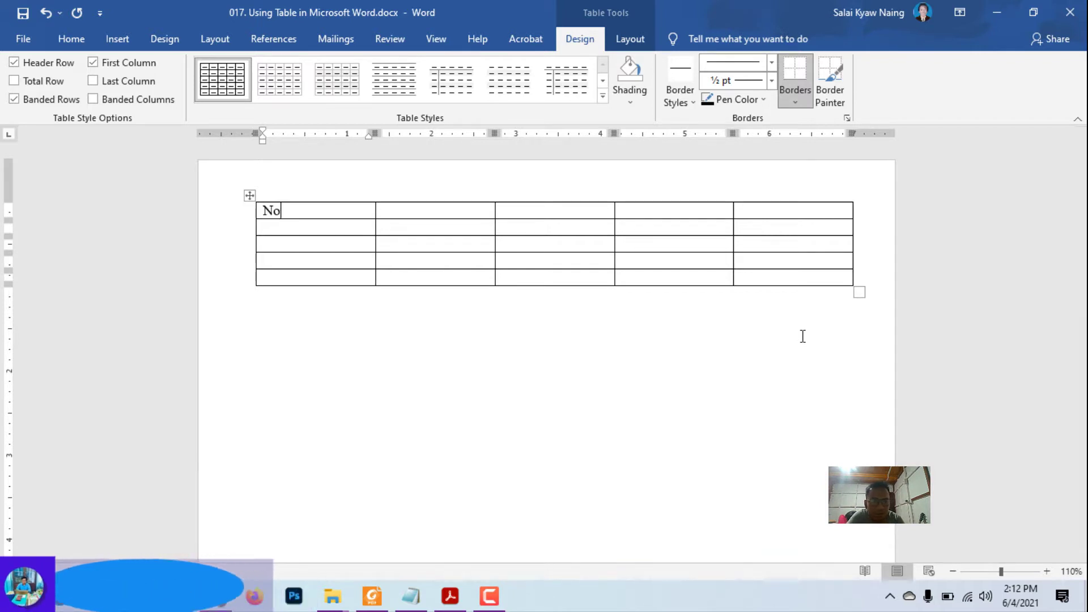
text(.)
key(Tab)
text(D)
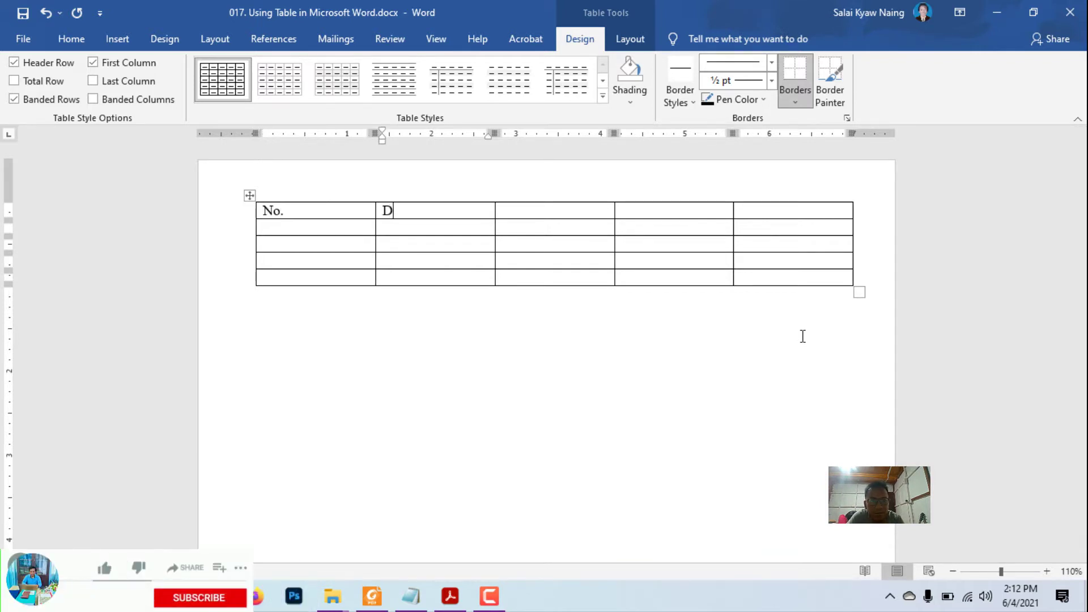
text(ate)
key(Tab)
text(tem)
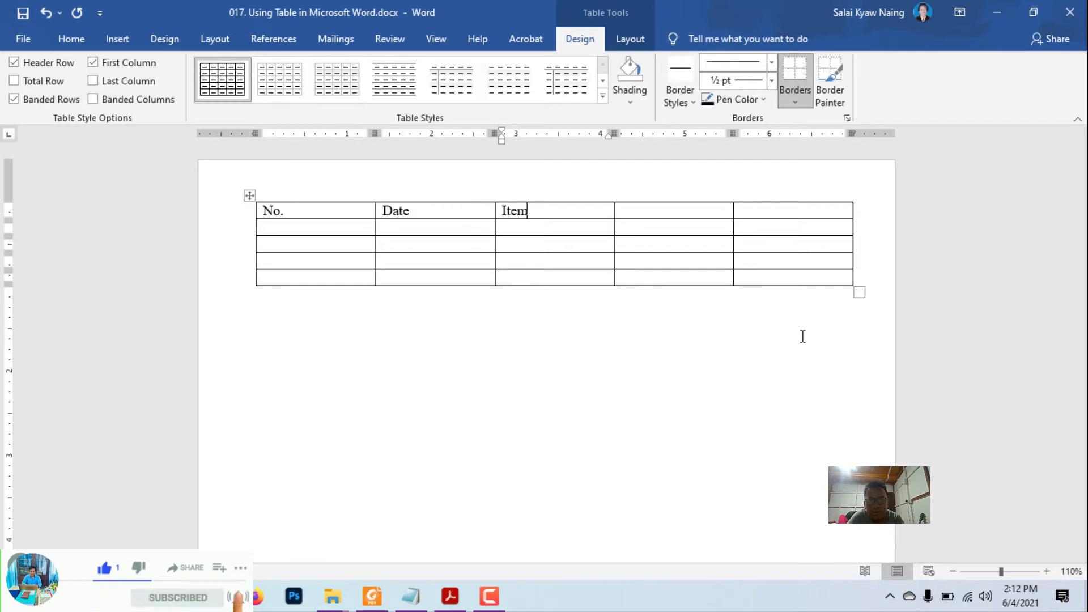
key(Tab)
text(y)
key(Tab)
text(Pri)
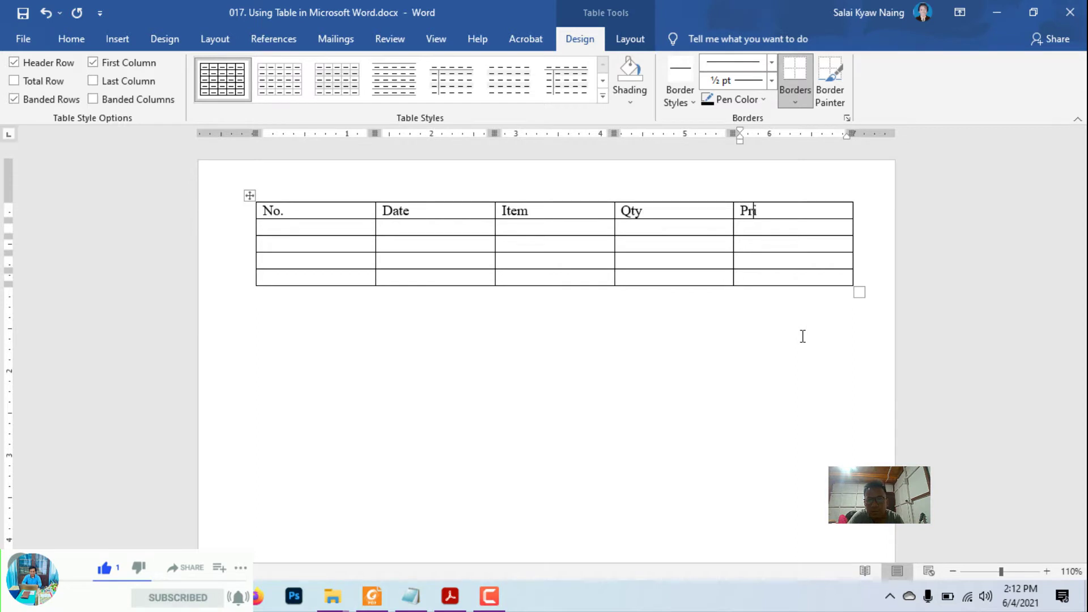
text(ce)
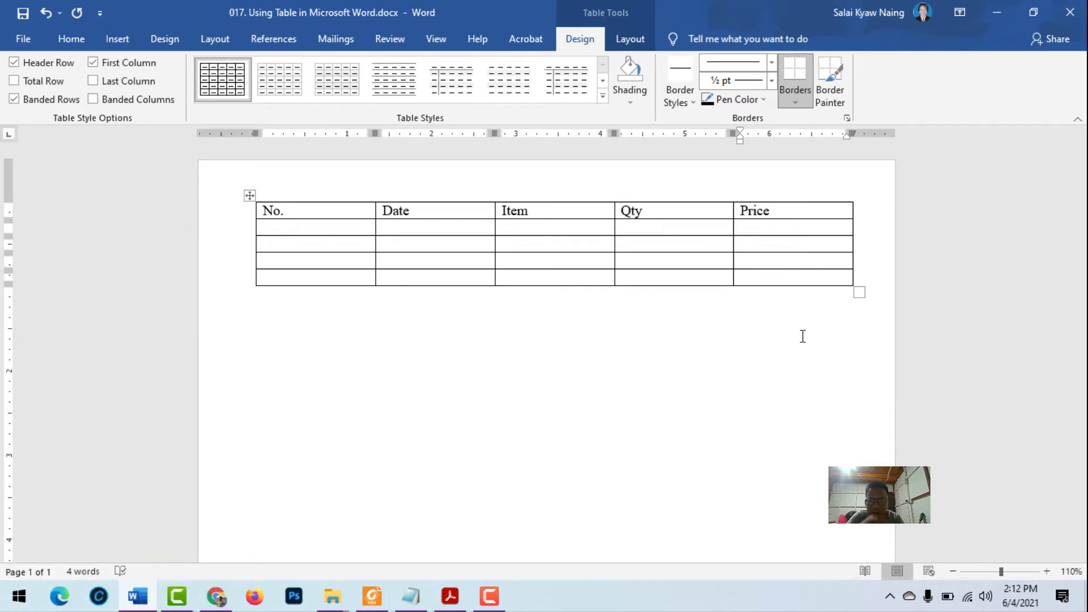
click(314, 223)
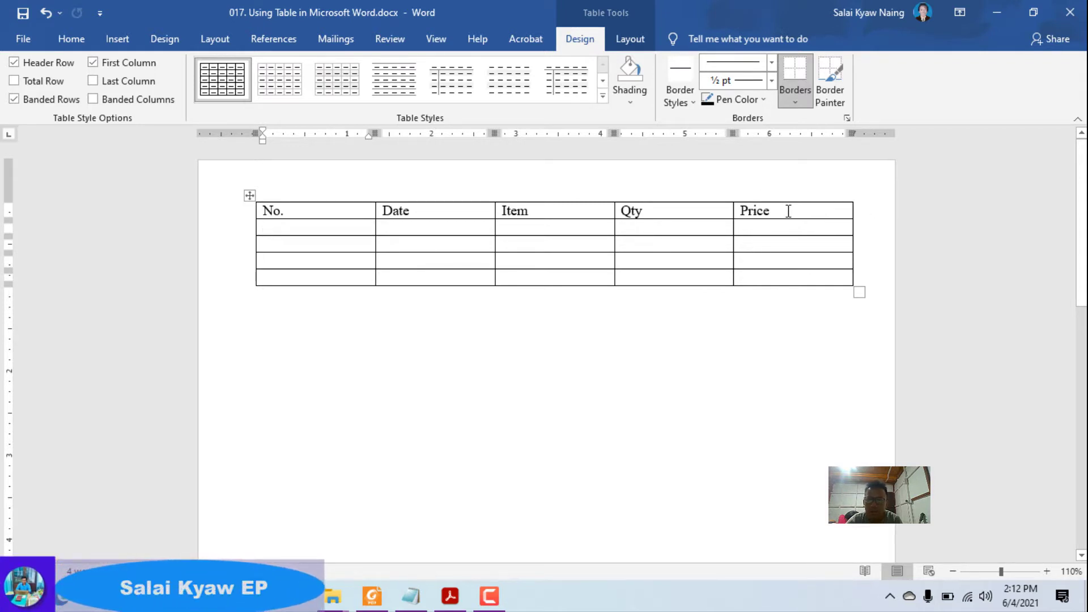
Step: Insert a column to the right of Price and head it Total
drag(788, 211, 782, 276)
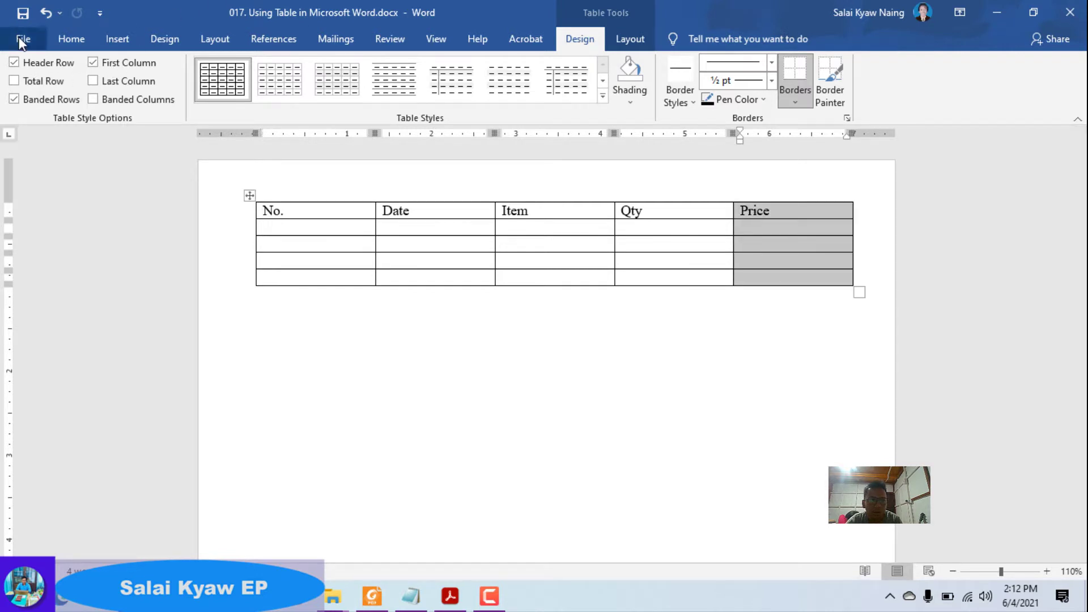
right_click(790, 212)
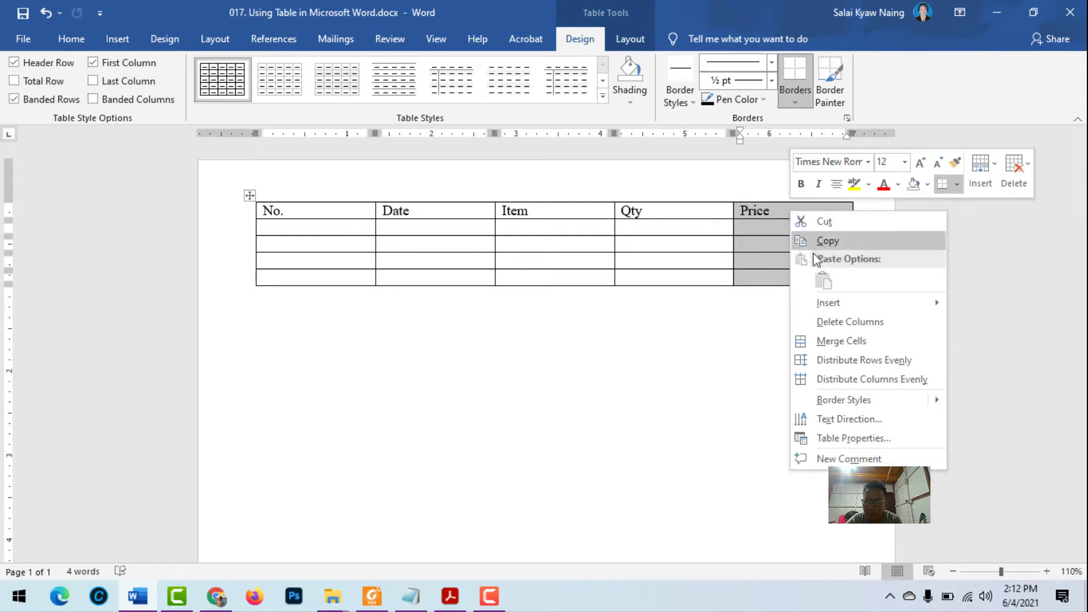
mouse_move(829, 303)
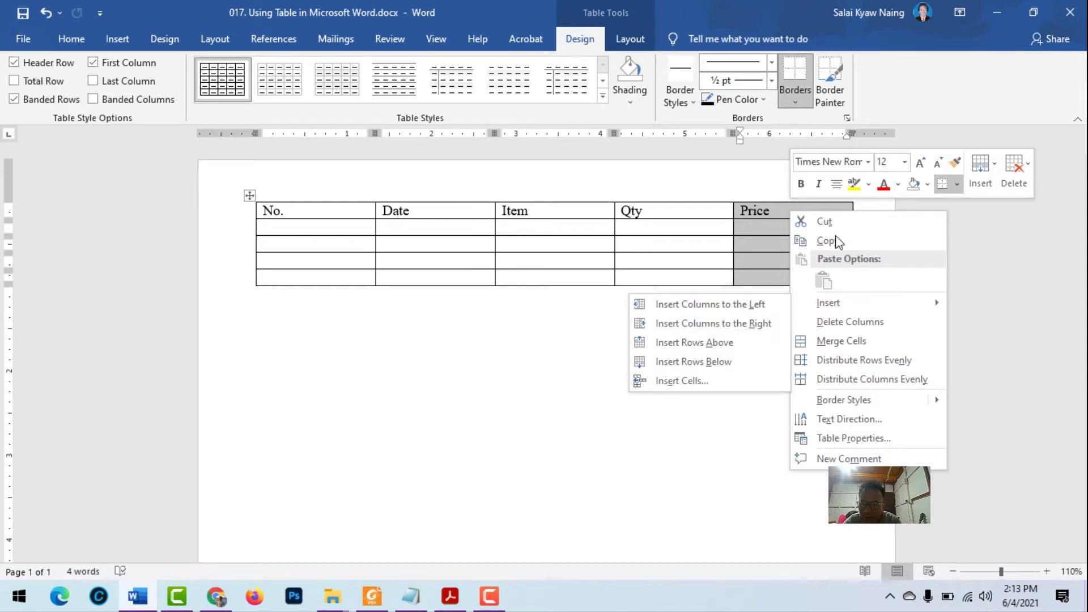
click(748, 327)
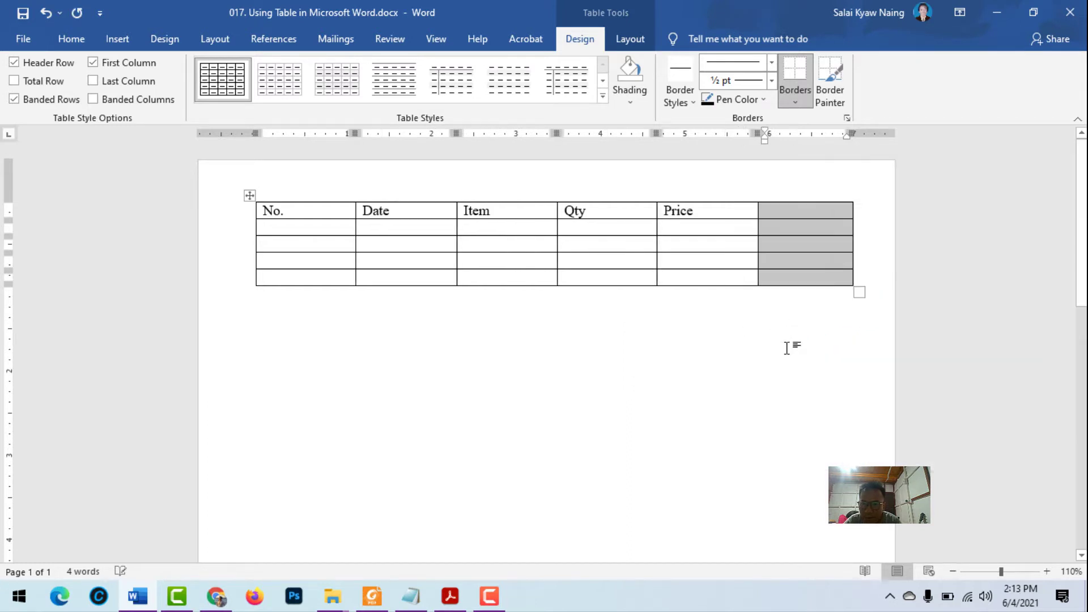
click(775, 207)
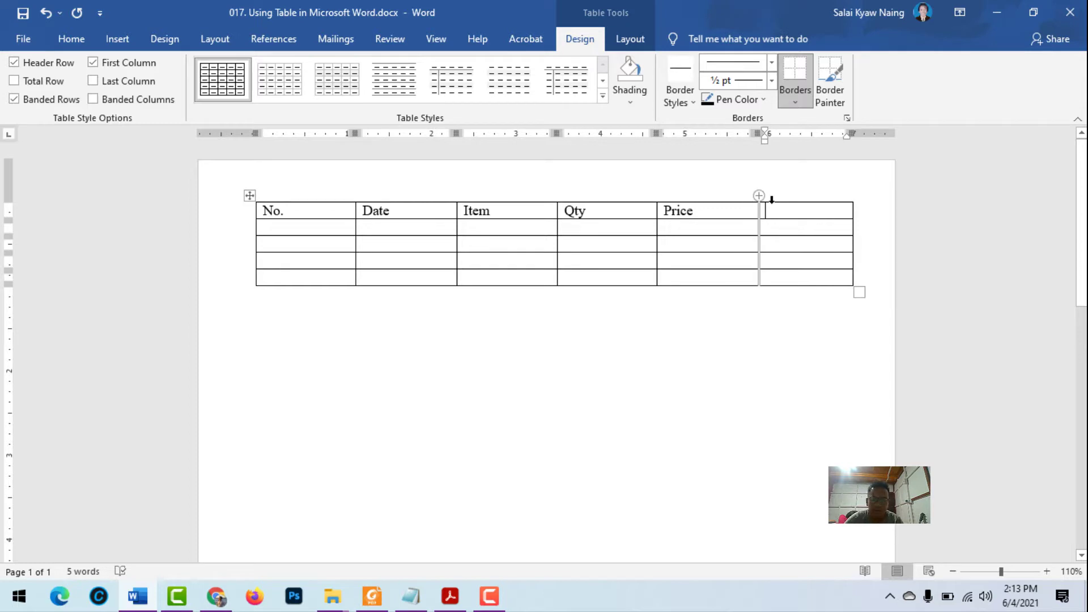
text(Total)
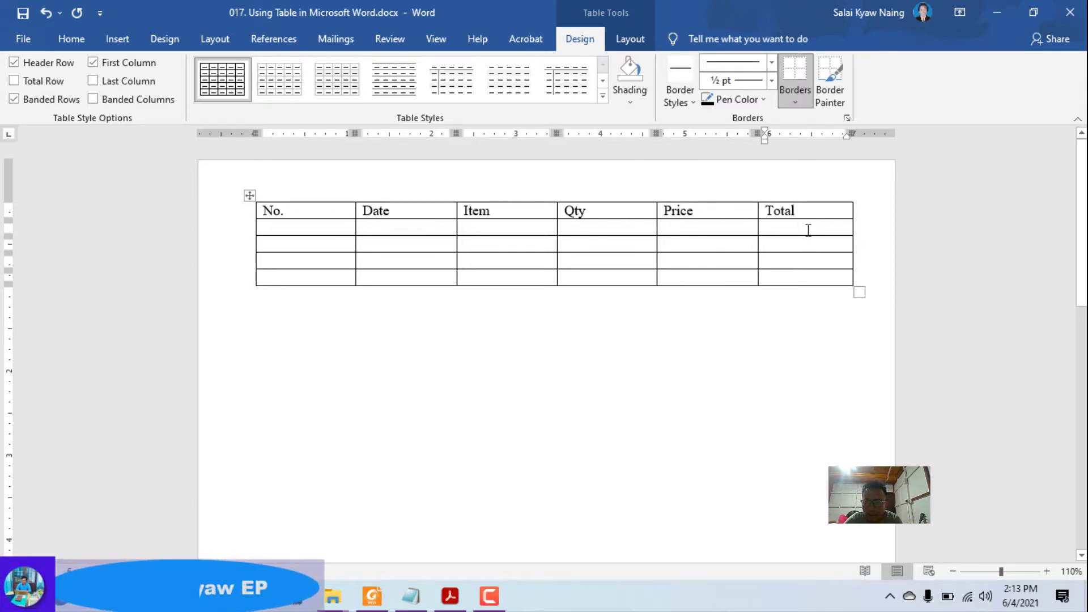
click(280, 229)
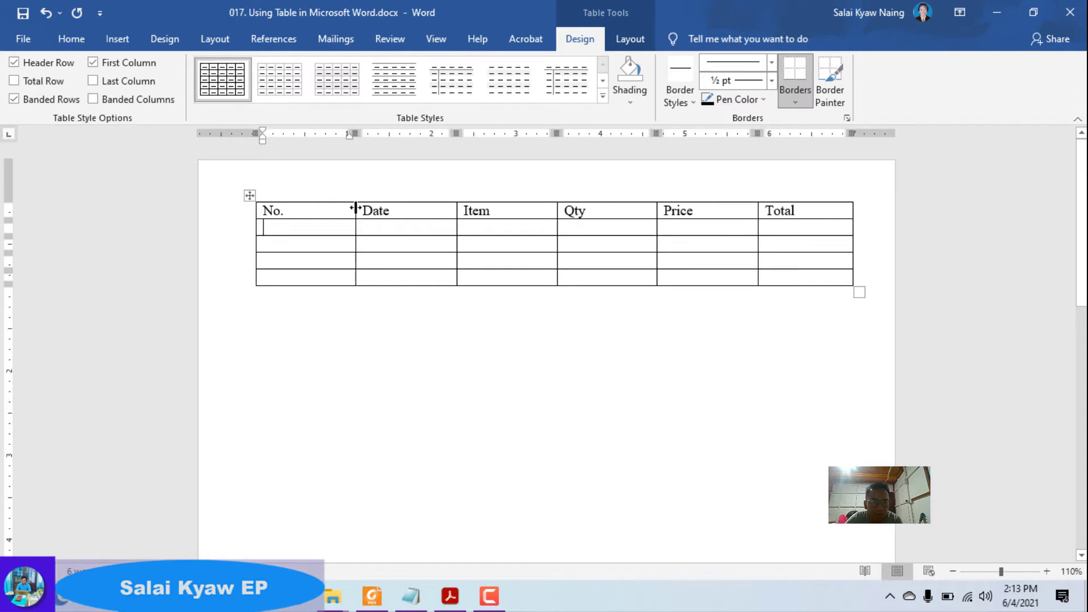
Step: Drag the No./Date border left until the No. column just fits its heading
drag(356, 208, 296, 208)
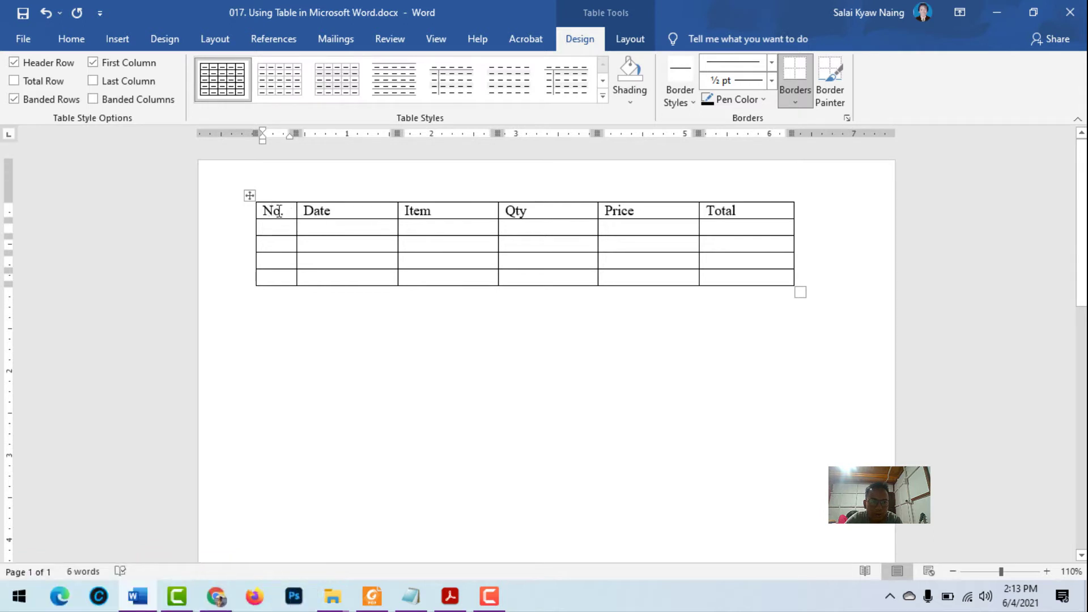
mouse_move(297, 208)
mouse_down()
mouse_move(346, 207)
mouse_move(293, 208)
mouse_up()
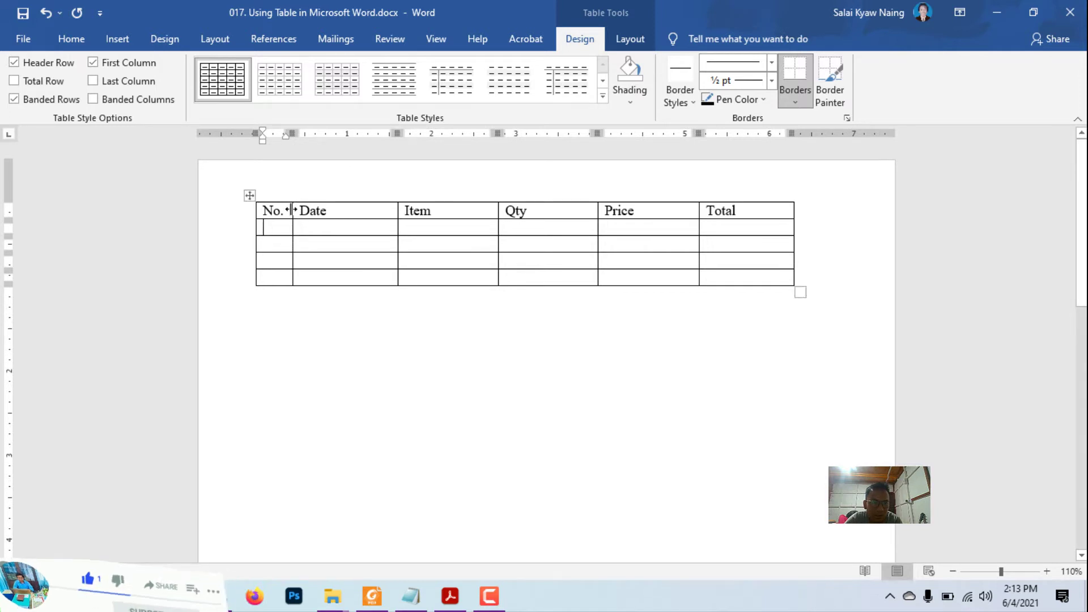
drag(290, 209, 287, 209)
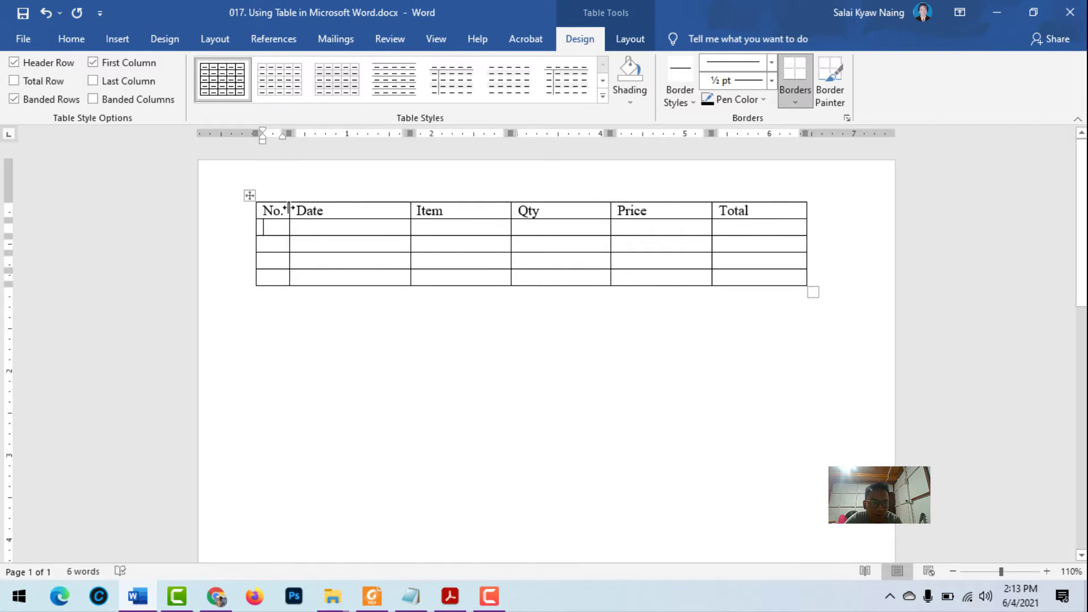
Step: Fill row 01: 24-May-2021, Laptop, quantity 1, price 540000 and its total
key(Tab)
text(01)
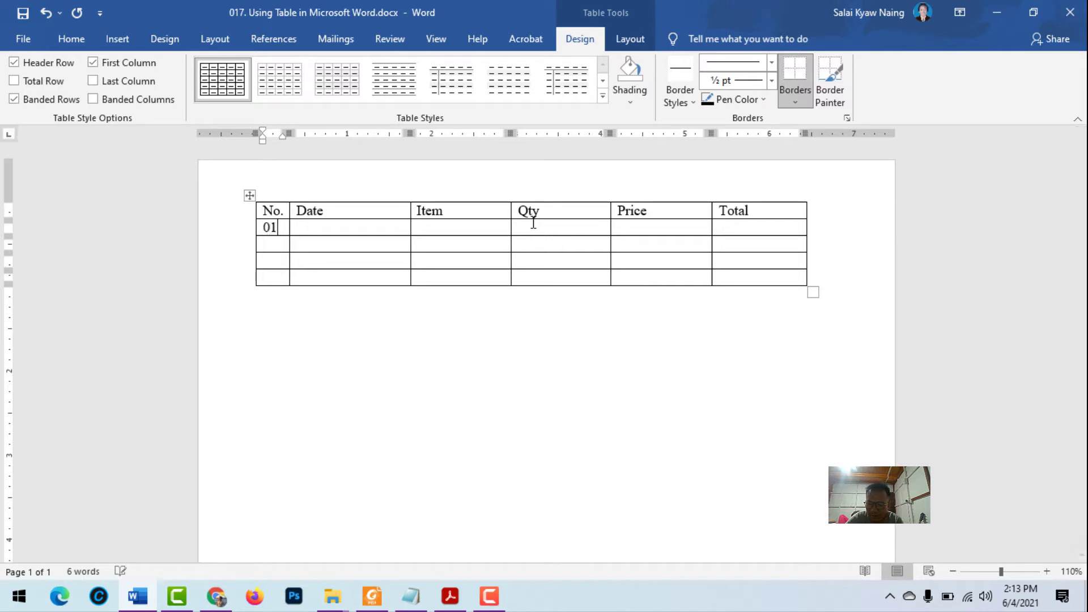
text(.)
key(Tab)
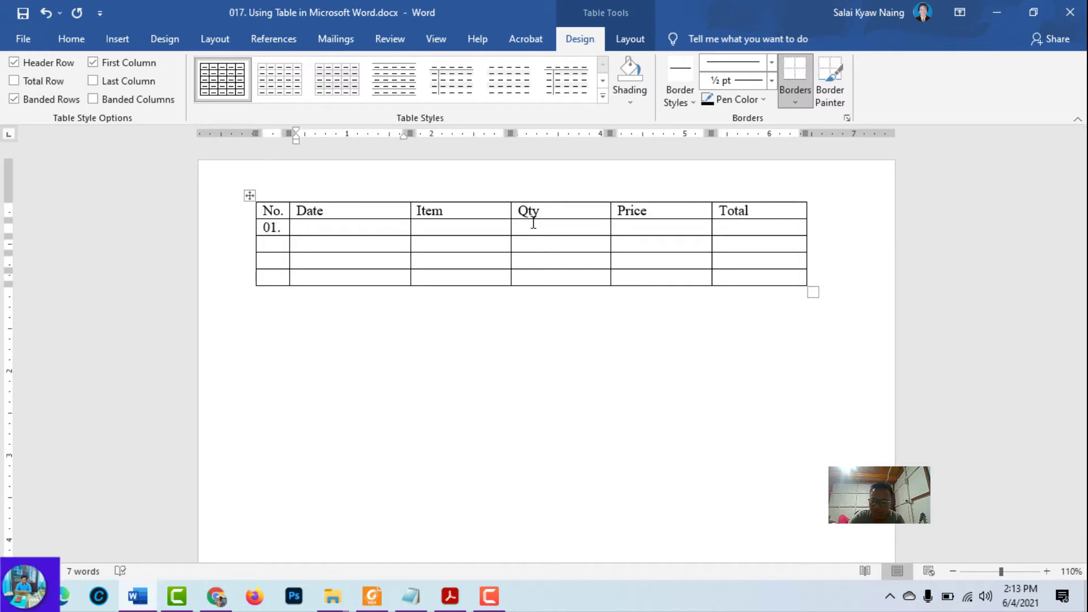
text(24)
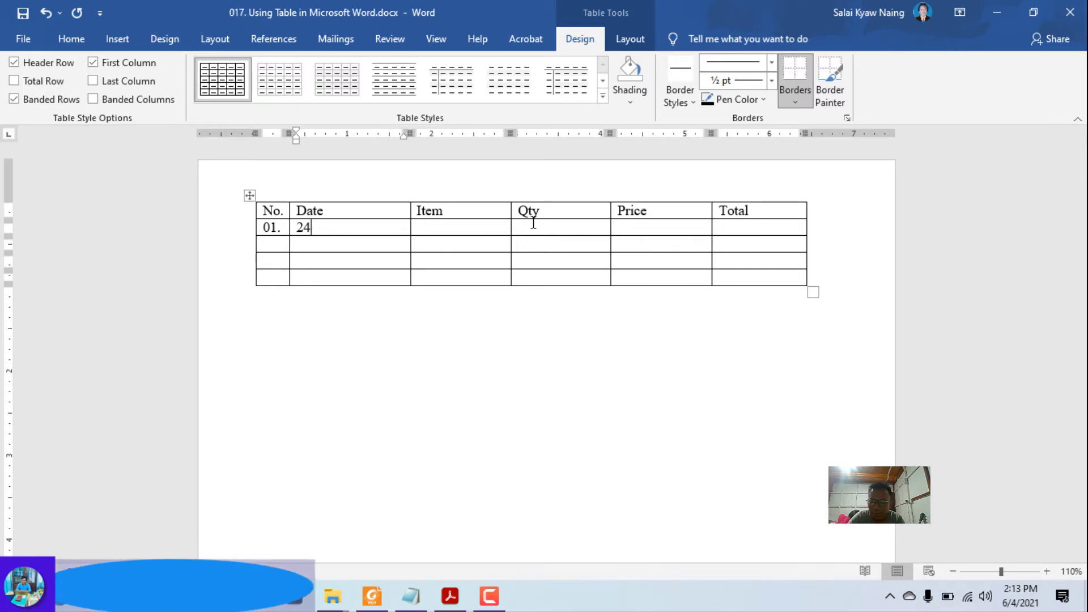
text(-May)
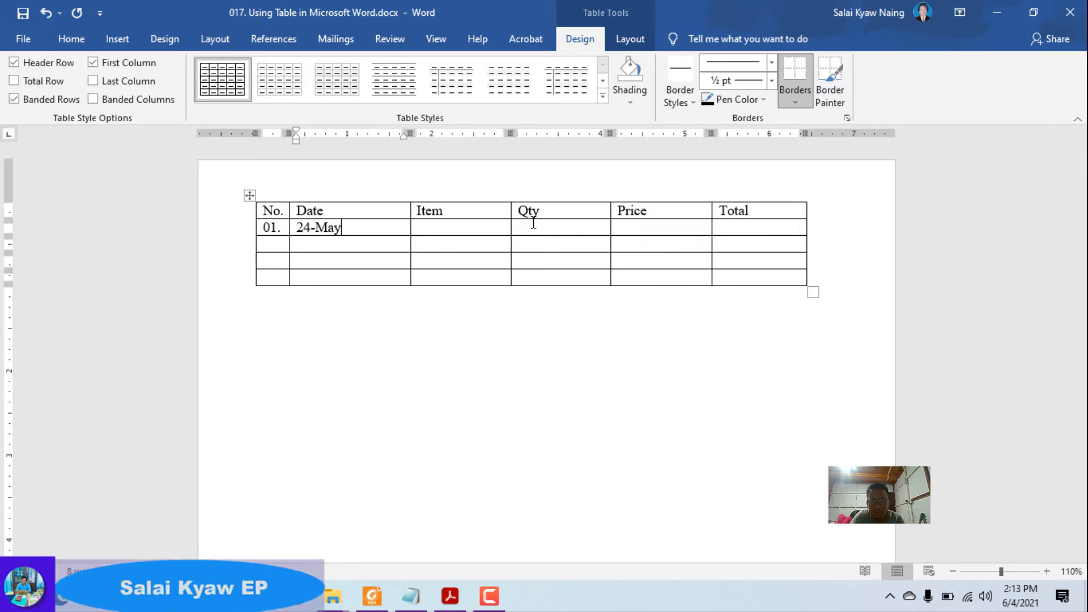
text(-2021)
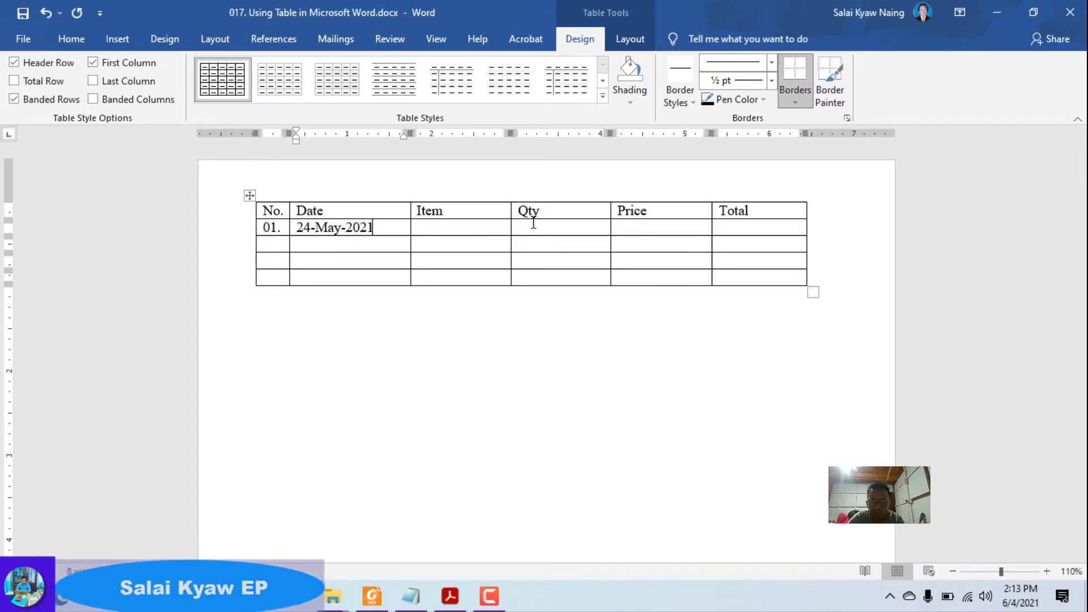
key(Tab)
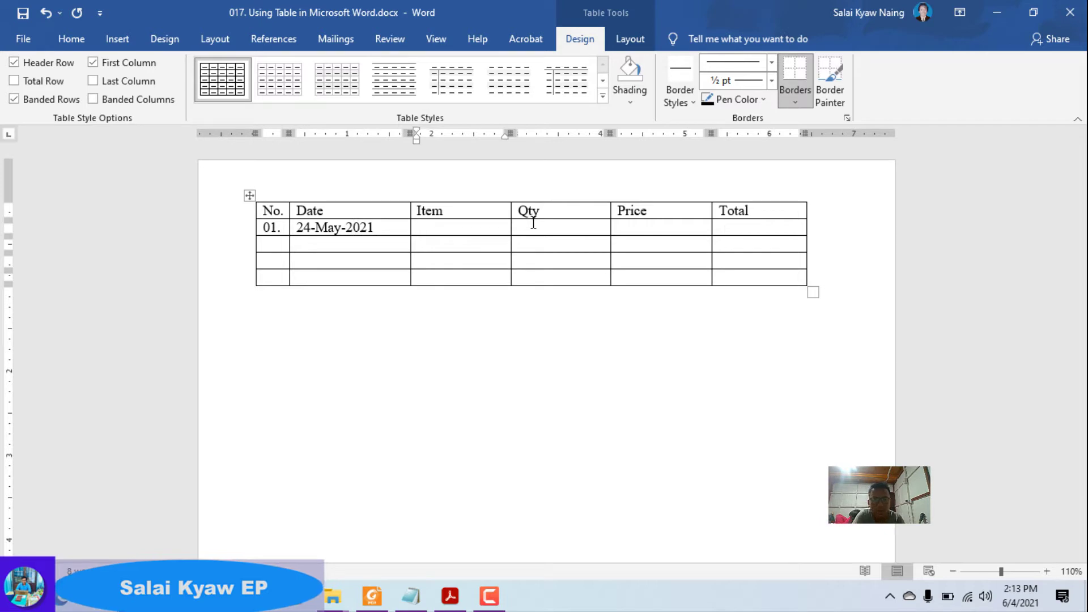
text(Laptop)
key(Tab)
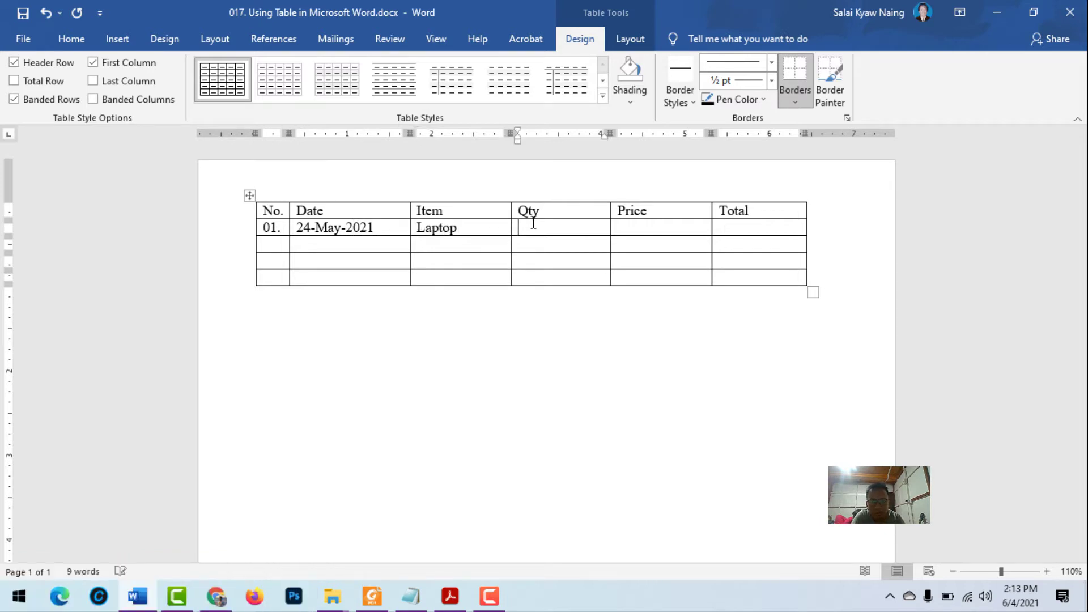
text(1)
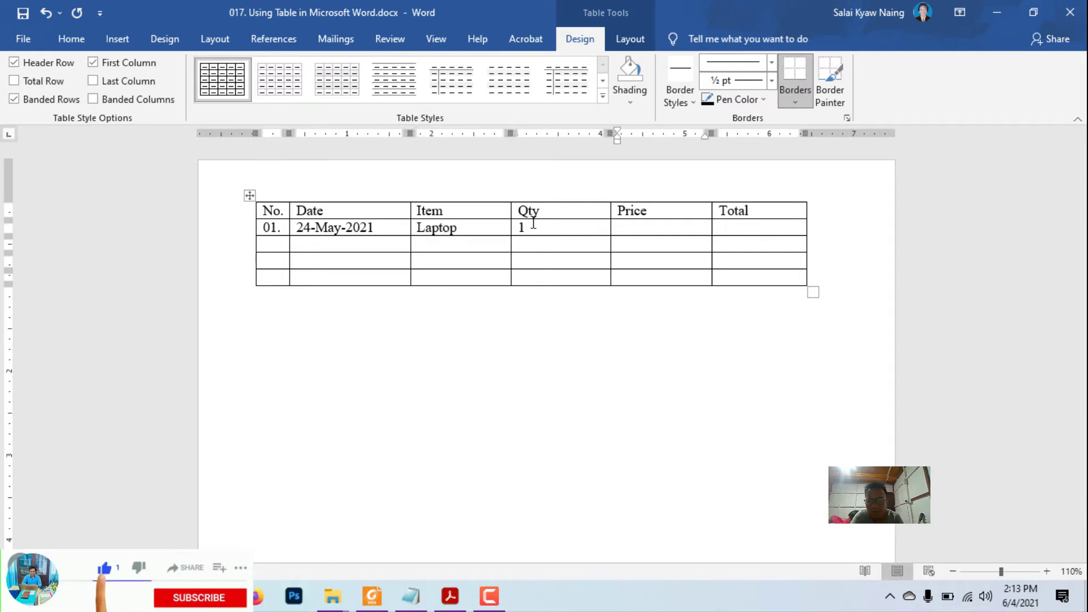
key(Tab)
text(540)
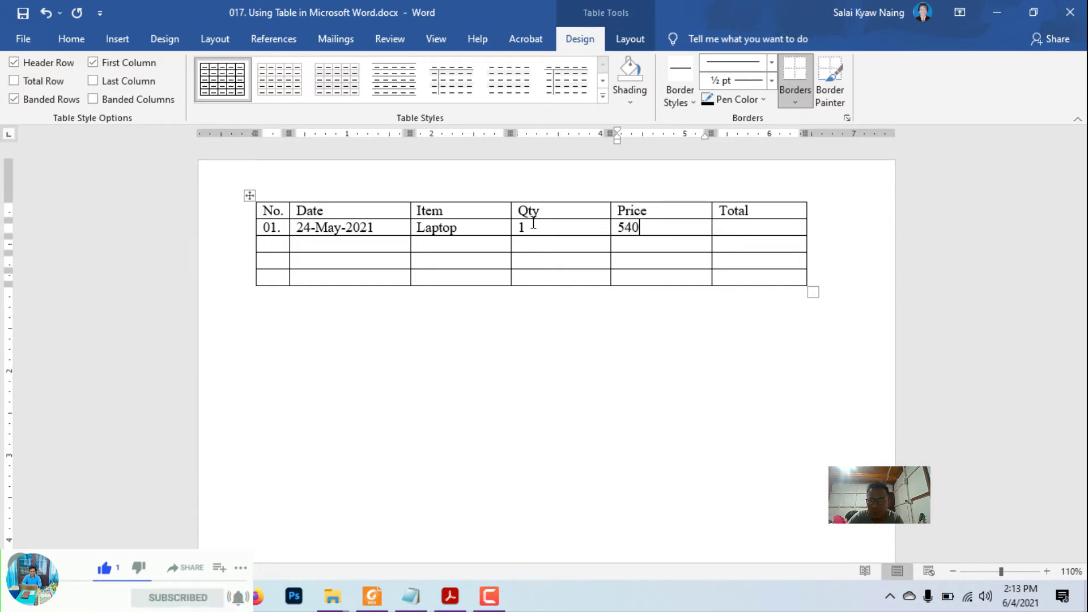
text(000)
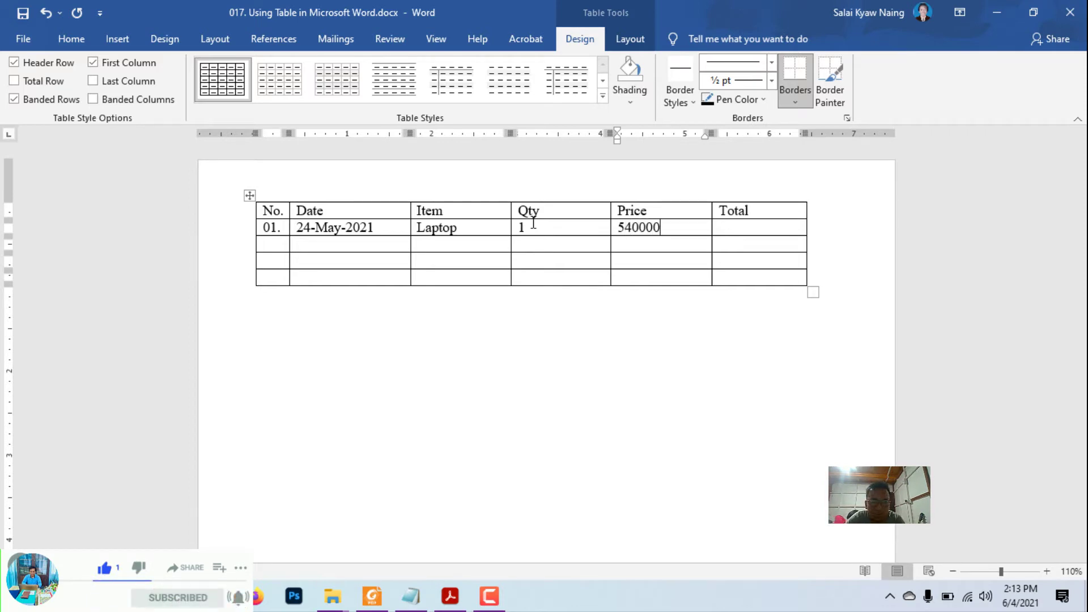
key(Tab)
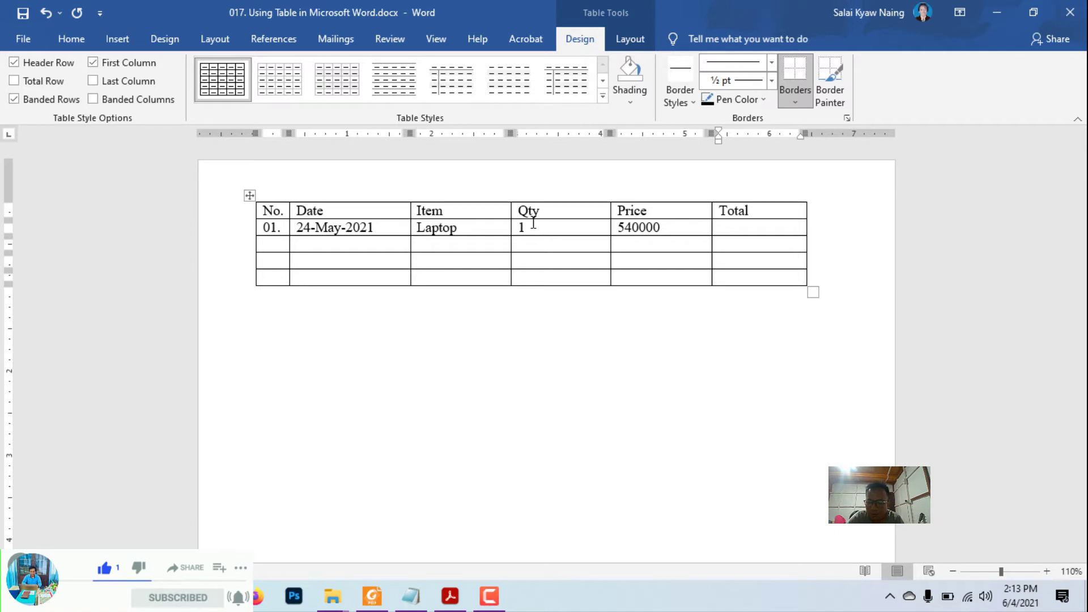
text(540000)
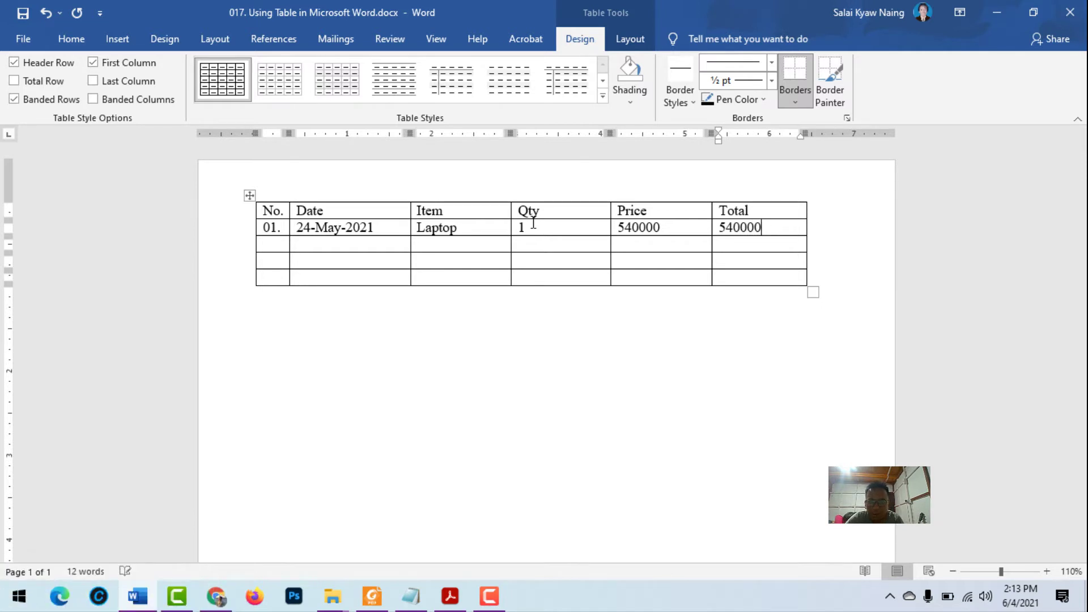
Step: Fill row 02: 26-May-2021, CPC, quantity 1, price 5000, total 1500
key(Tab)
text(02.)
key(Tab)
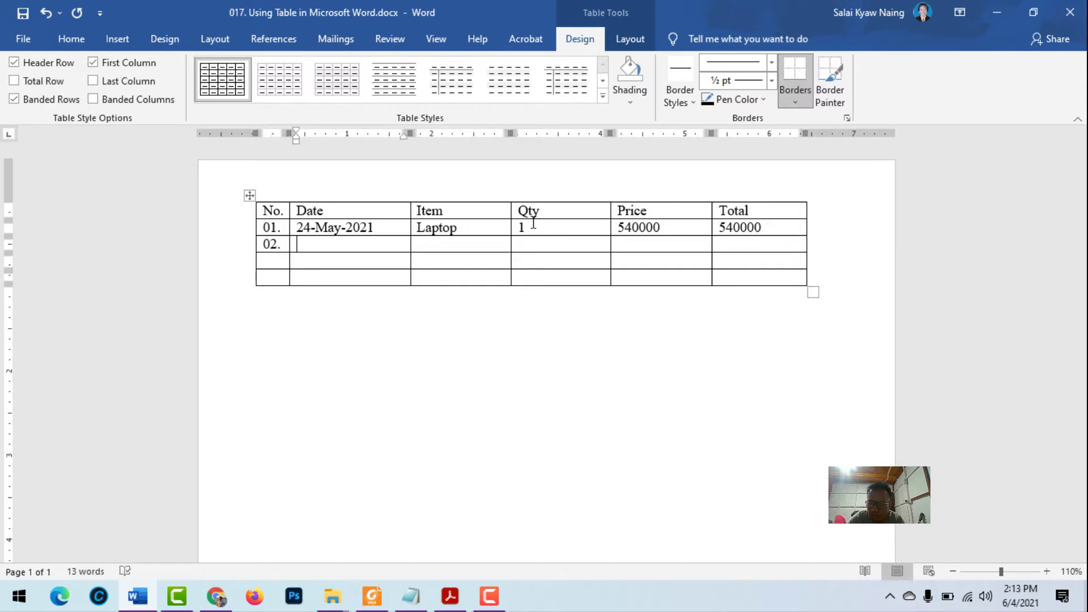
text(26-)
text(May-20)
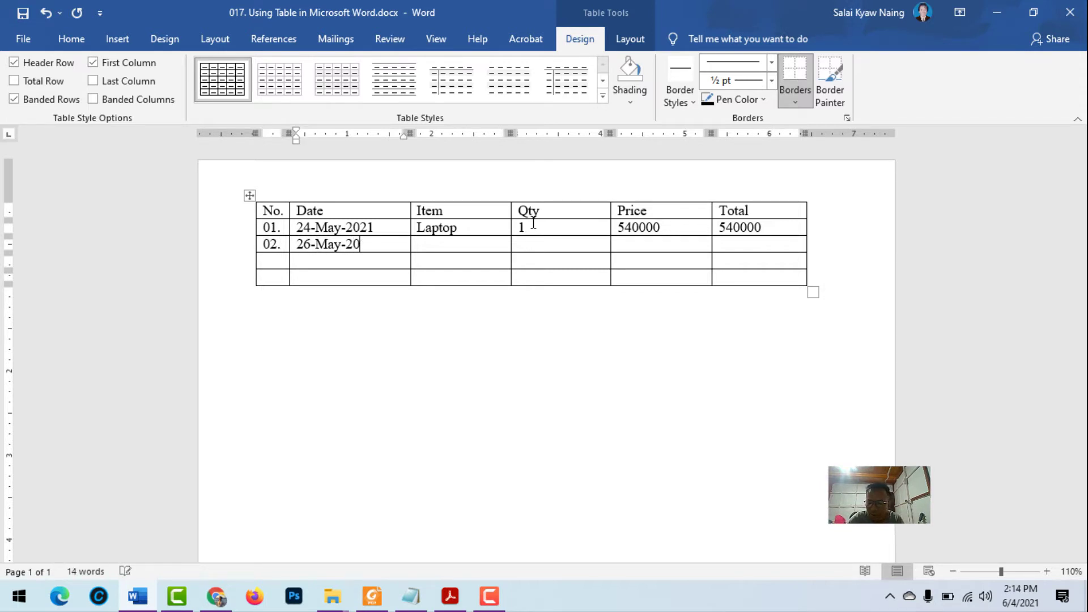
text(21)
key(Tab)
text(CPU)
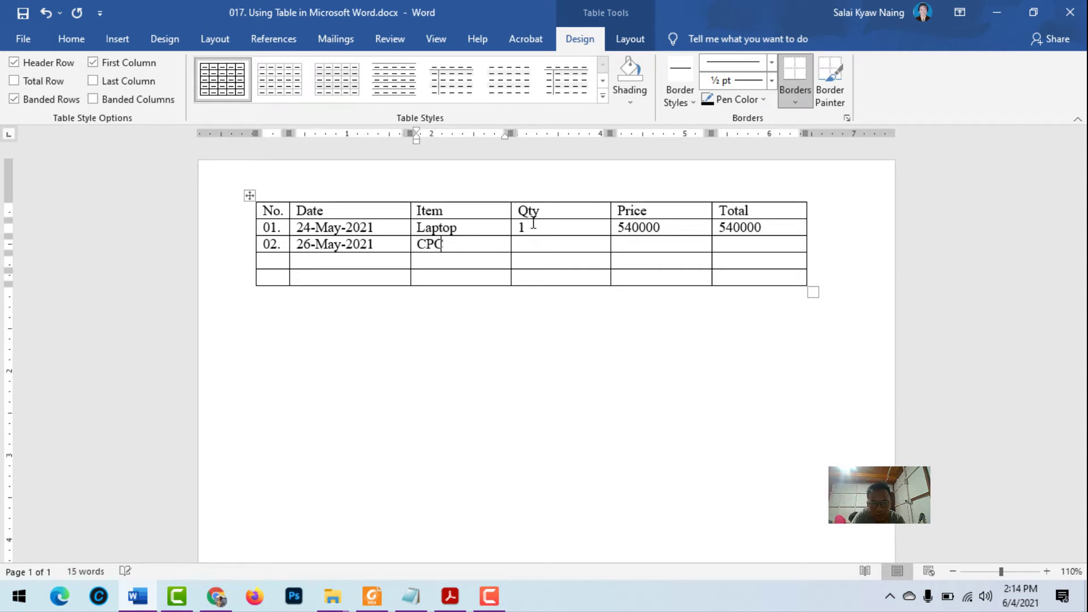
key(Tab)
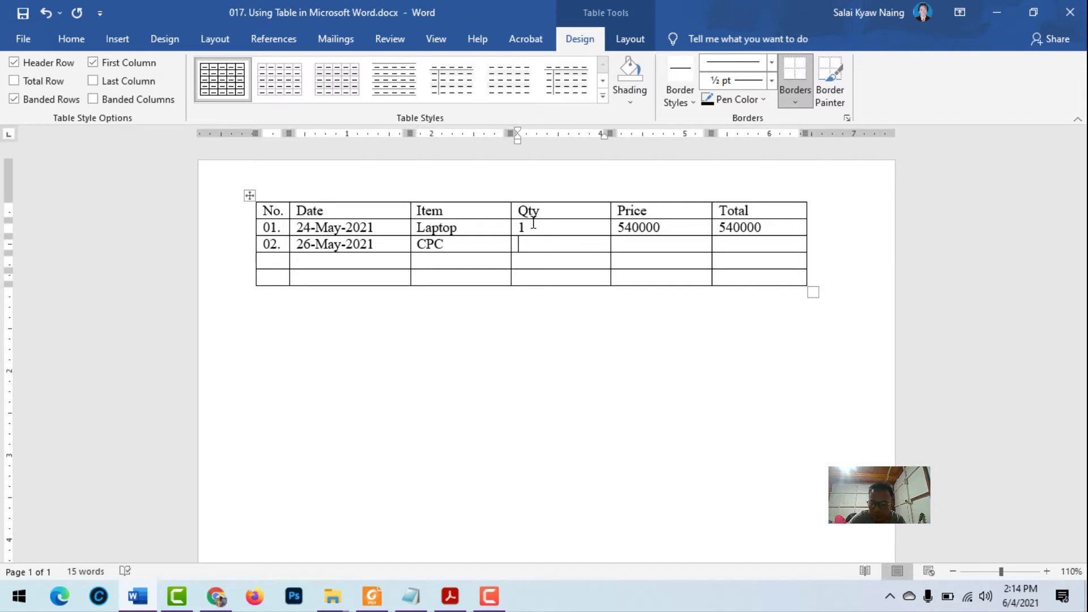
text(1)
key(Tab)
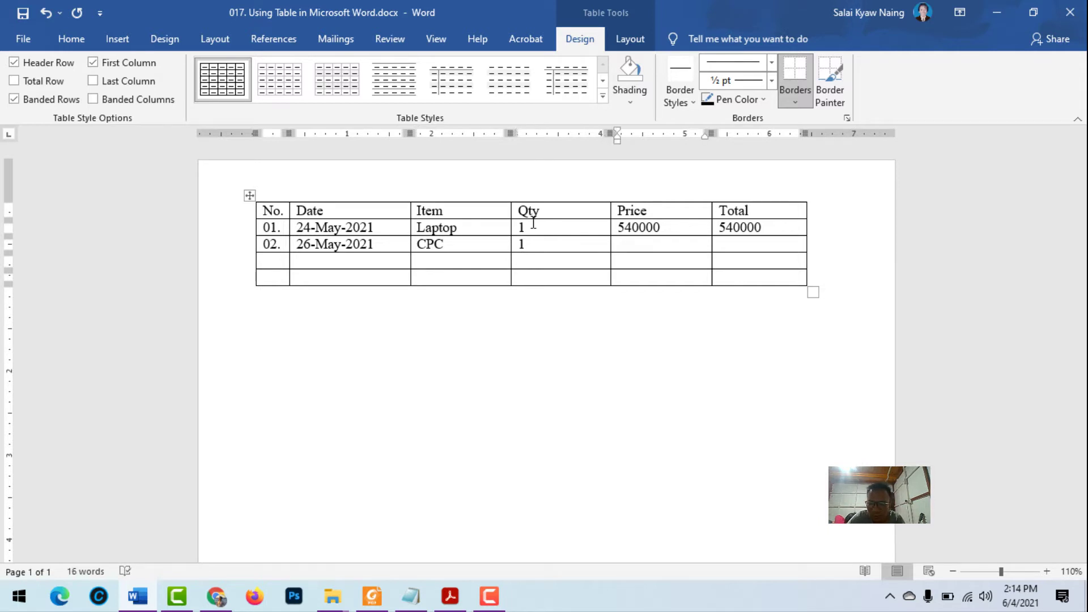
text(15)
text(0000)
key(Tab)
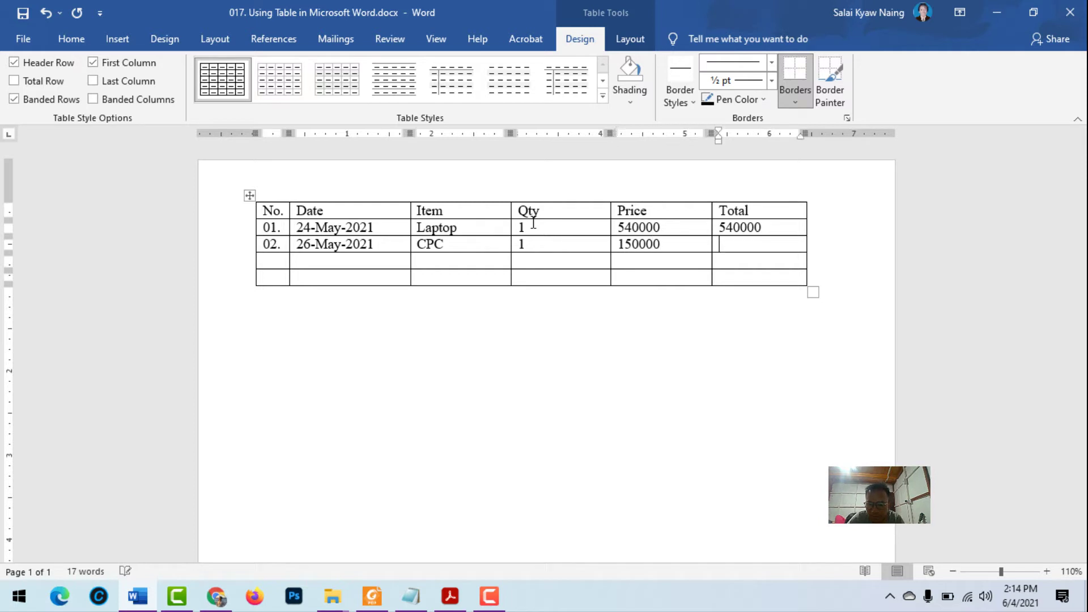
text(15)
text(0000)
key(Return)
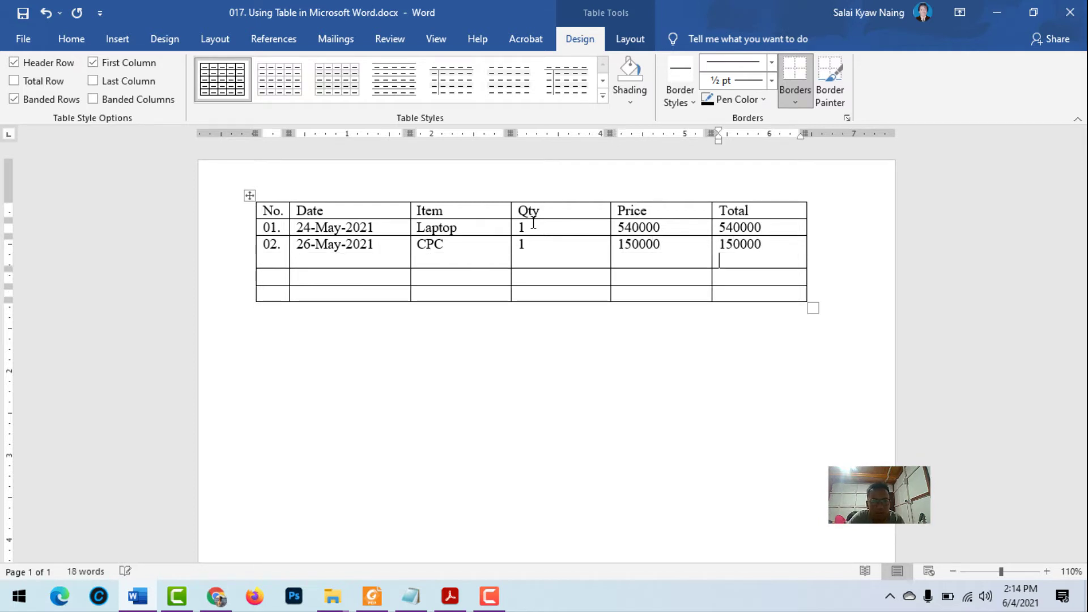
key(BackSpace)
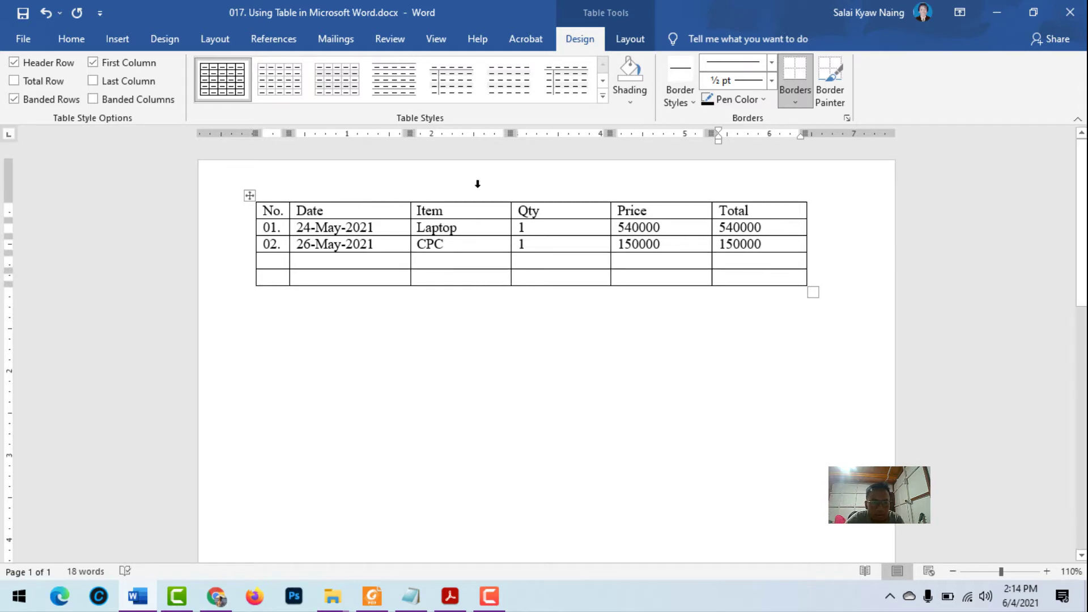
Step: Fill row 03: 28-May-21, RAM, quantity 2, price 50000
key(Tab)
text(0)
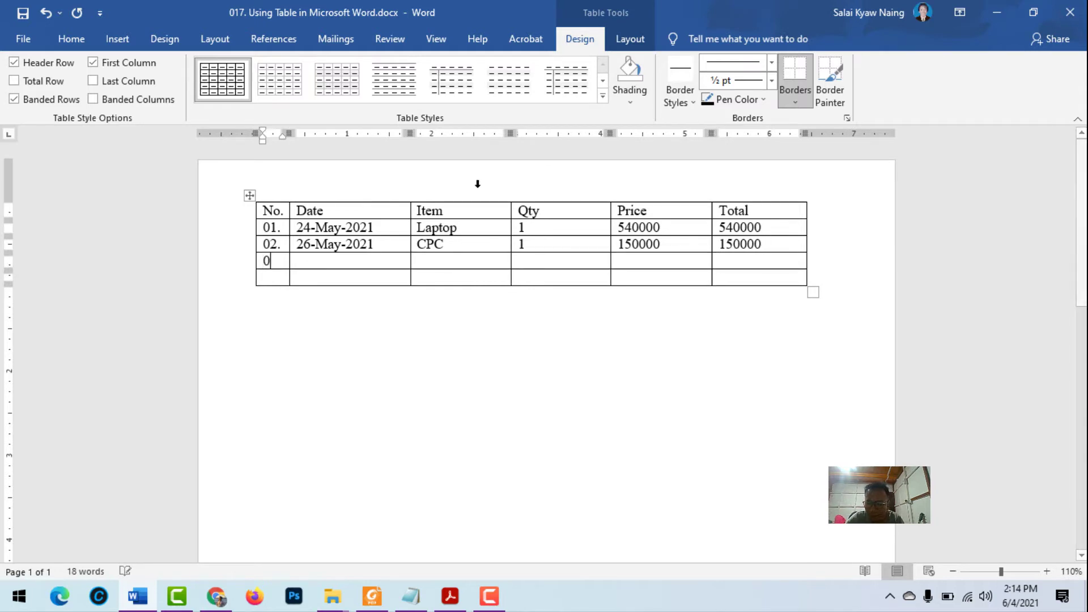
text(3.)
key(Tab)
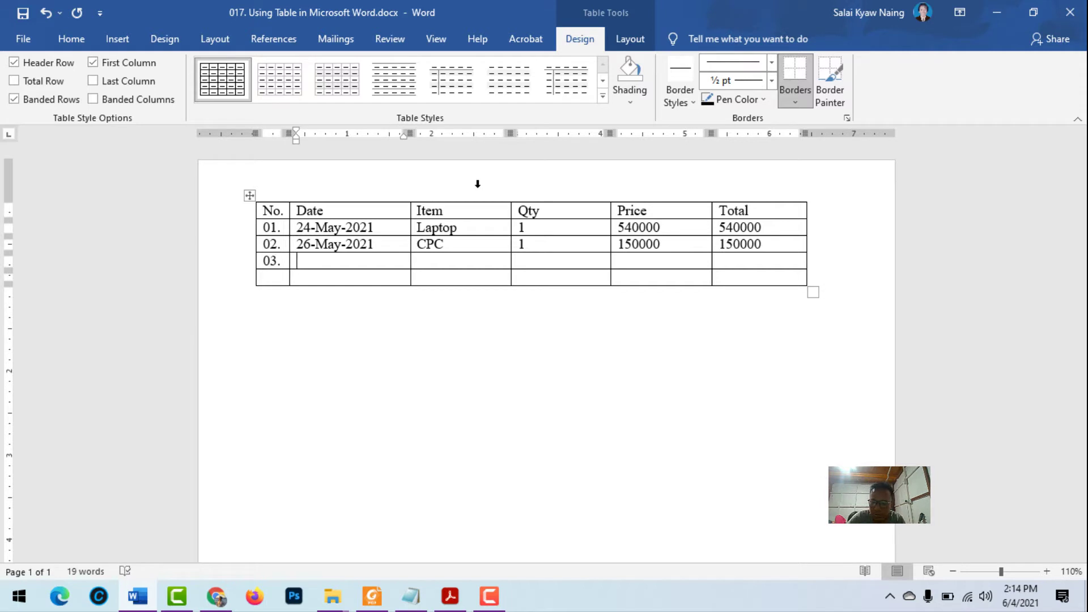
text(28)
text(.)
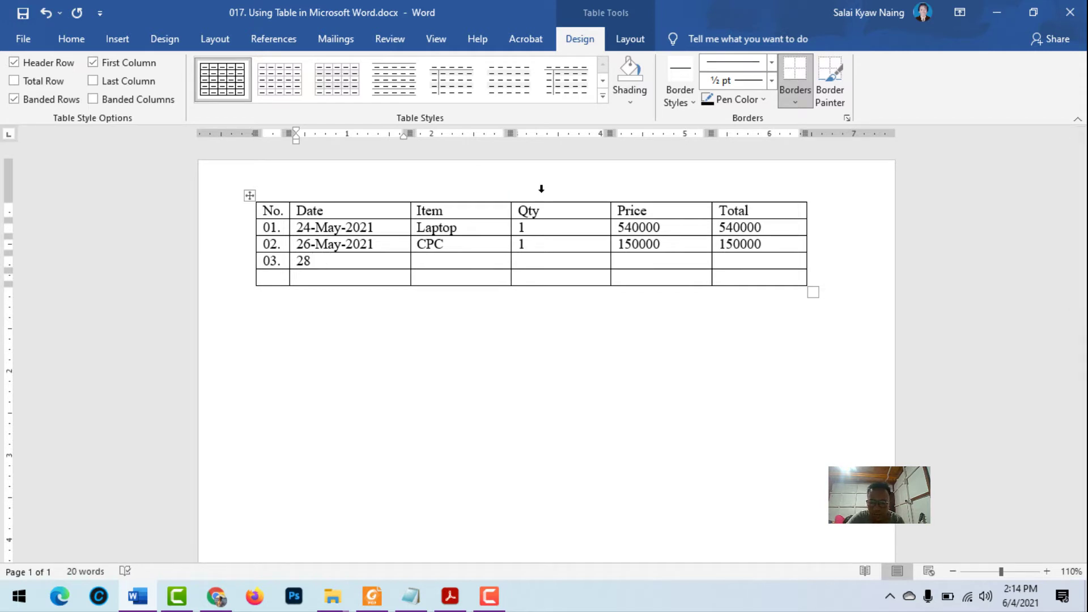
text(May)
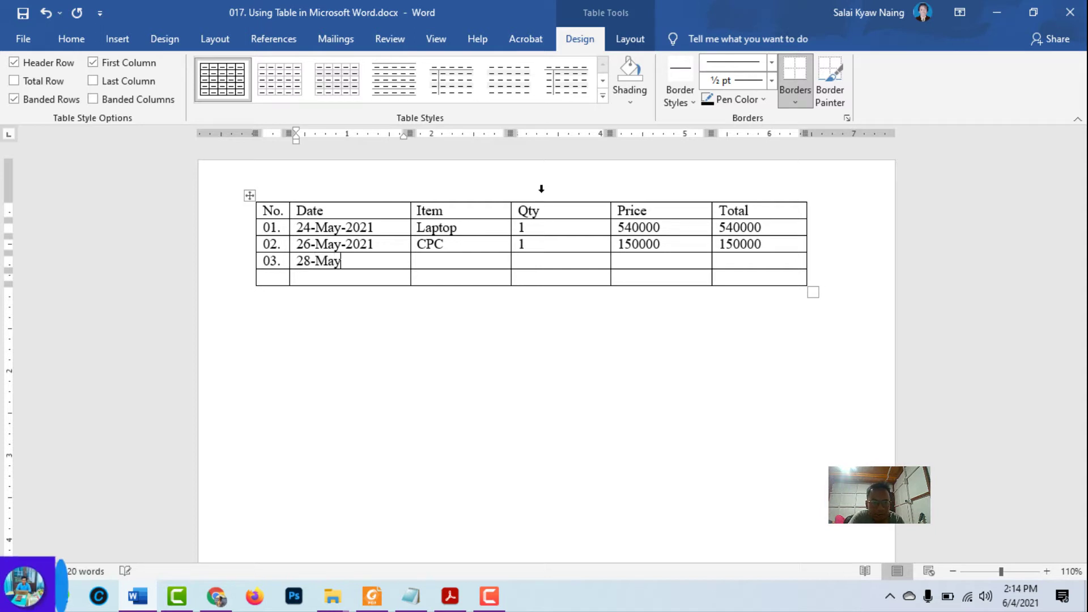
text(-20)
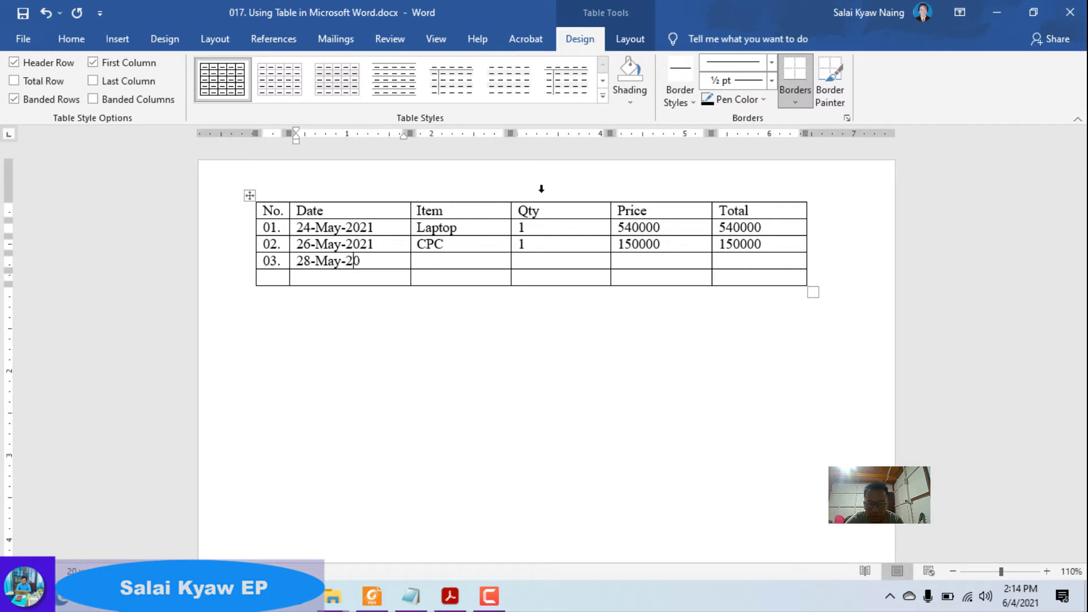
text(21)
key(Tab)
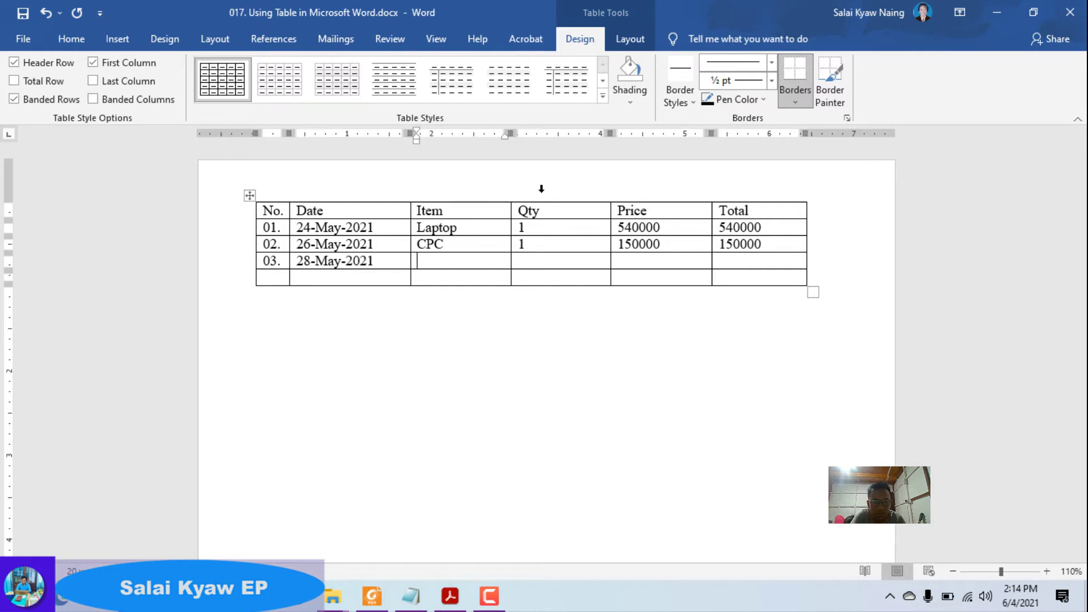
text(RAM)
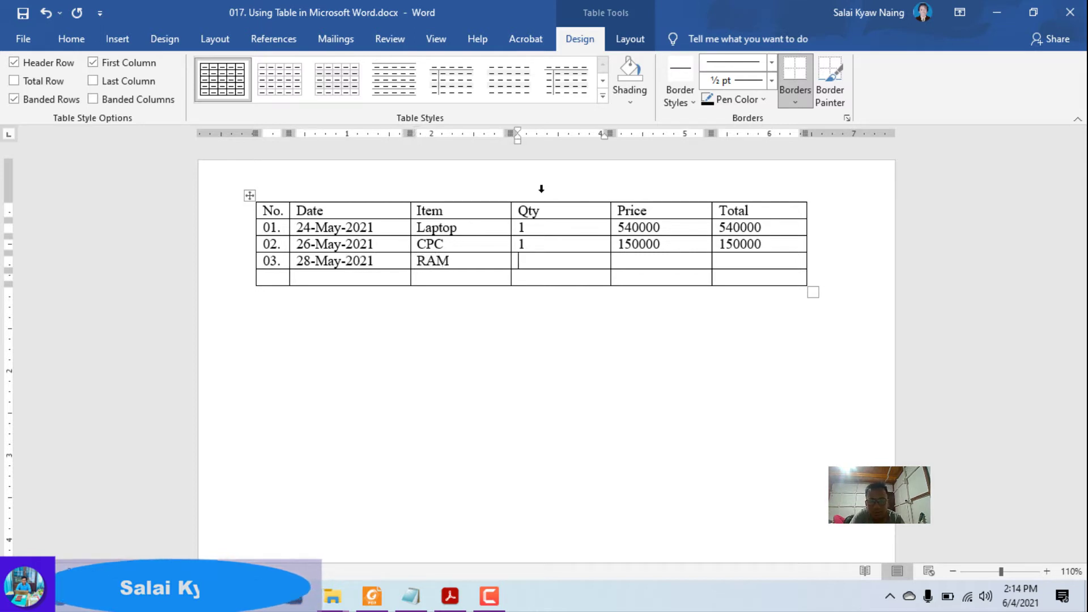
key(Tab)
text(2)
key(Tab)
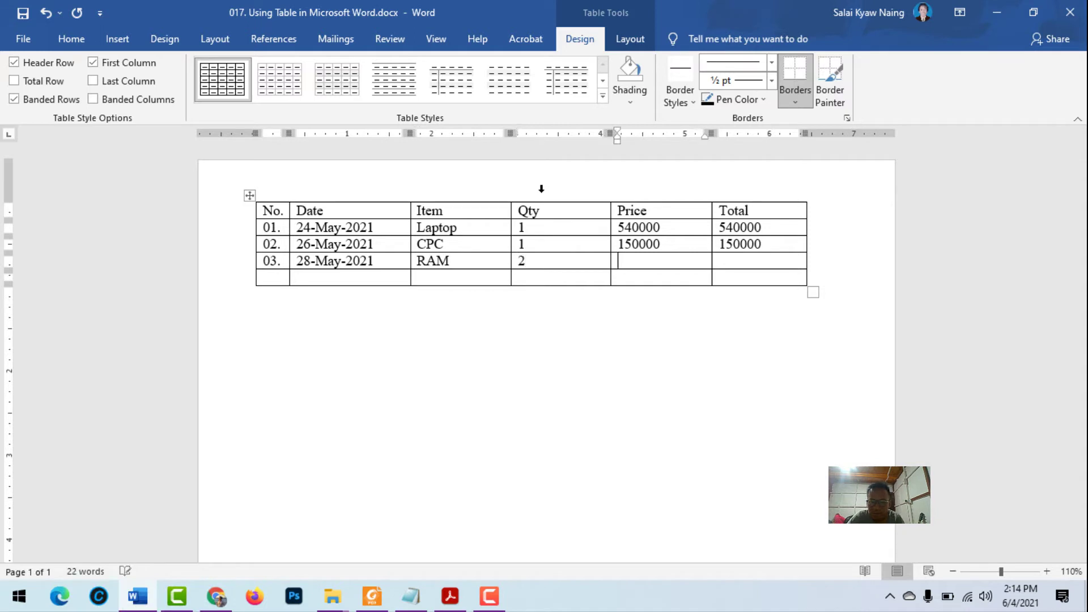
text(5)
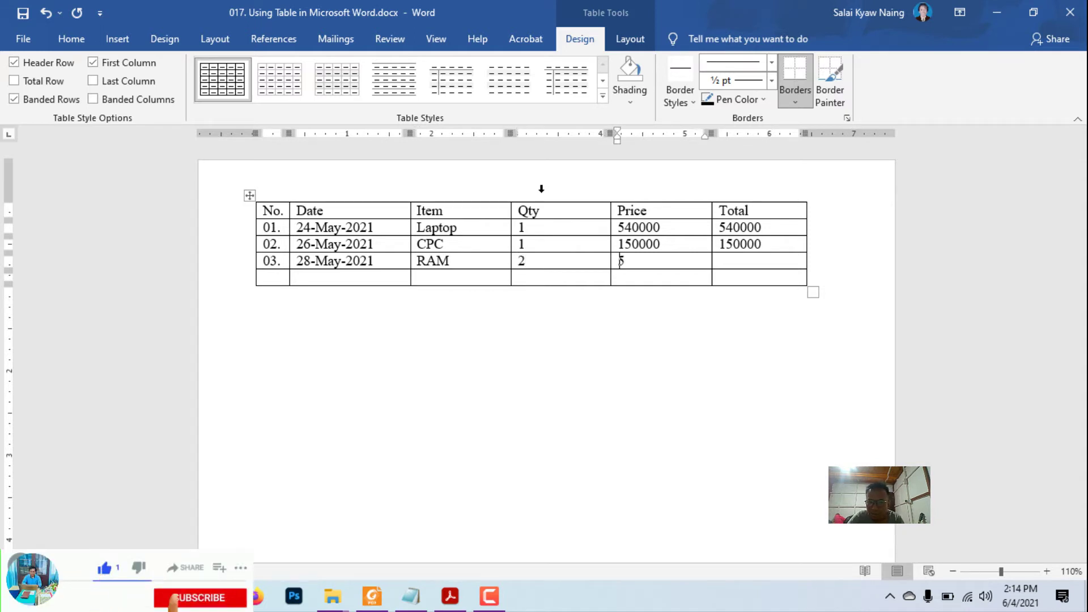
text(0000)
key(Tab)
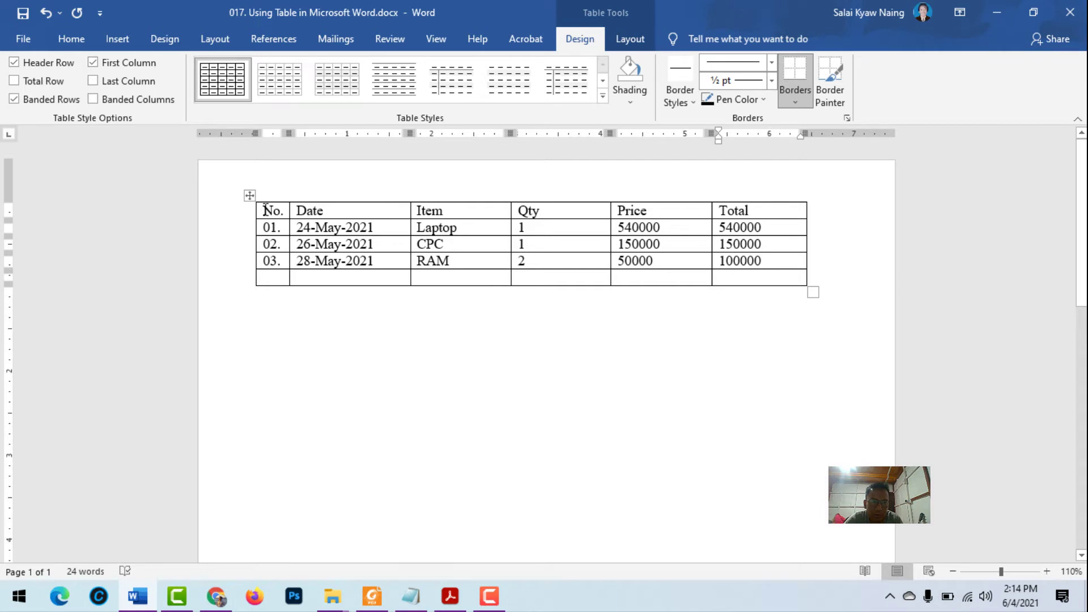
Step: Apply the green Grid Table style to the whole purchase table
drag(264, 211, 756, 280)
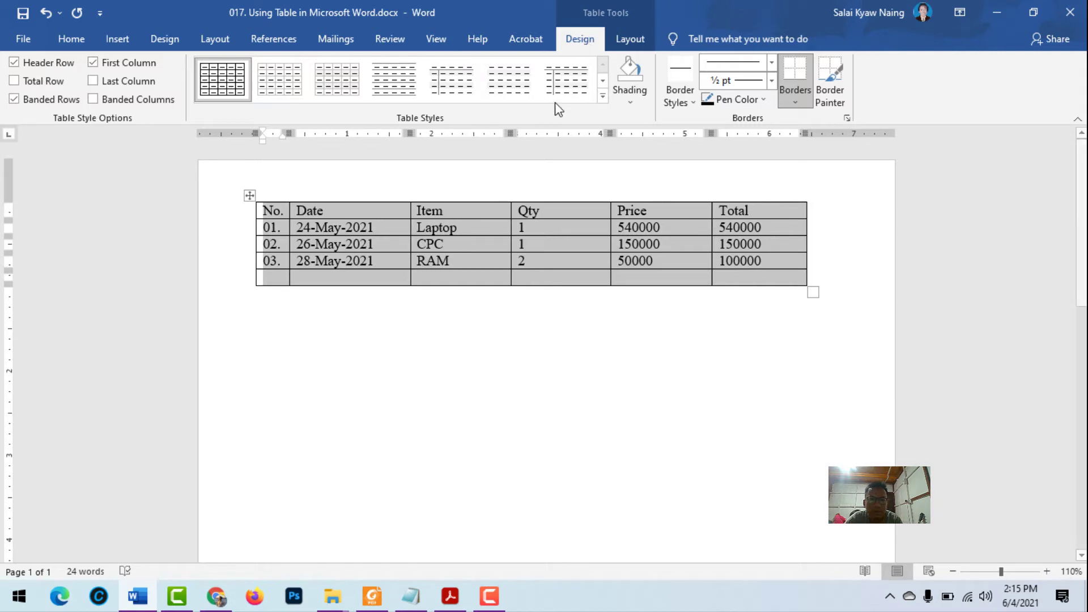
click(604, 96)
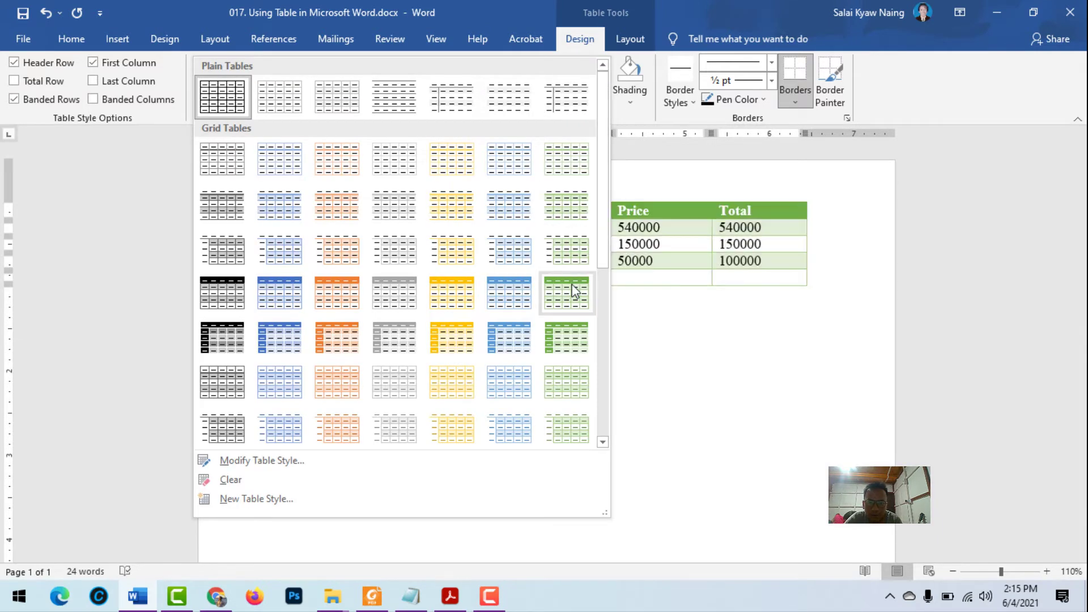
click(573, 289)
click(405, 258)
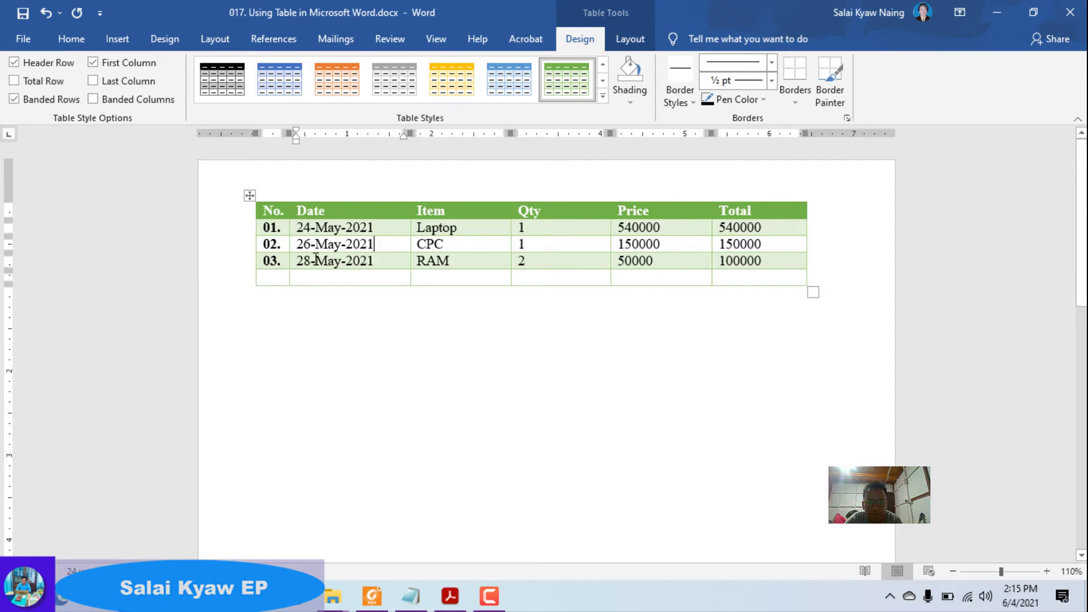
click(768, 245)
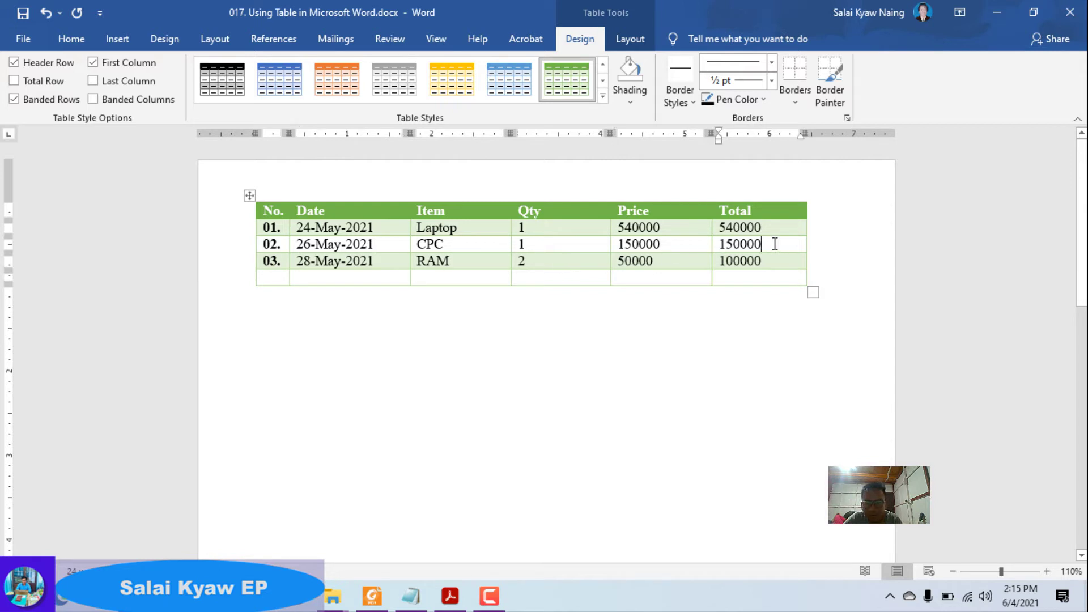
Step: Close the row insert menu without adding rows and click into the empty last row
right_click(772, 244)
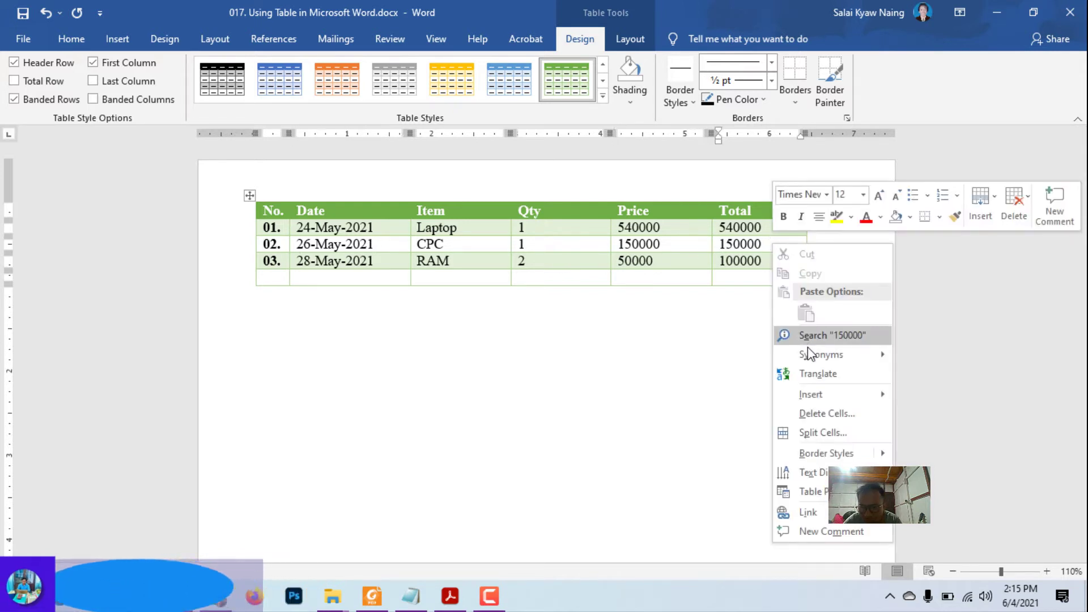
mouse_move(811, 394)
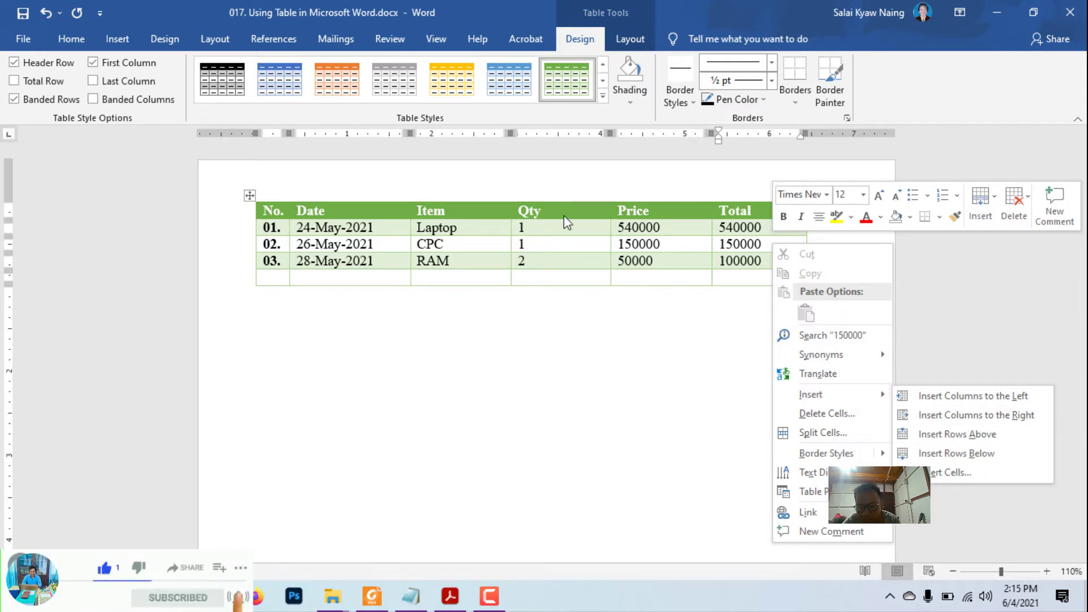
click(441, 273)
click(437, 274)
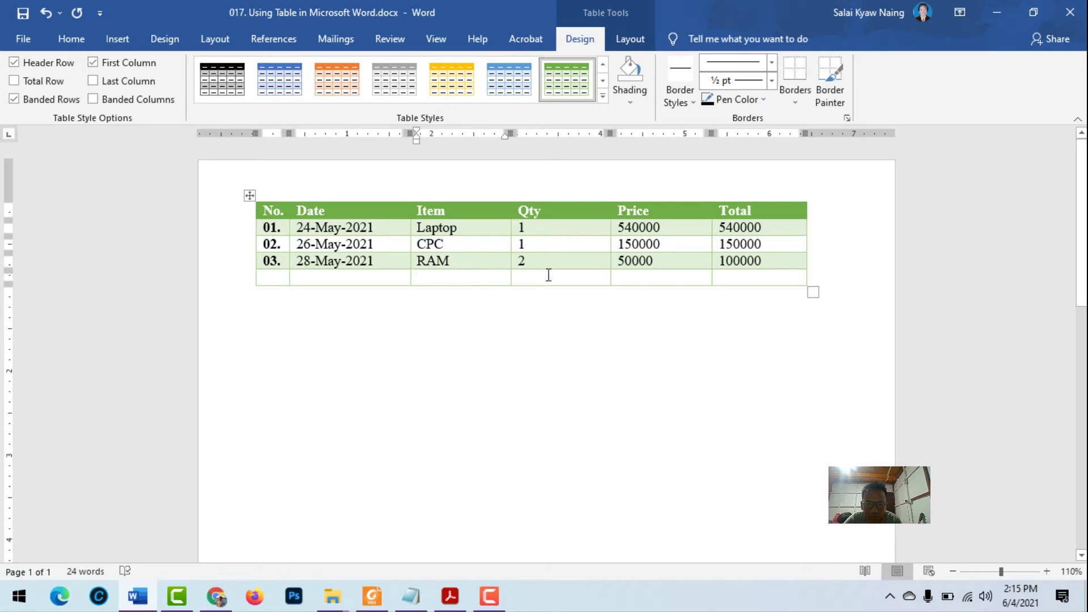
Step: Add rows by tabbing past the last cell, then undo the extras
click(266, 278)
key(Tab)
key(Tab)
key(Tab)
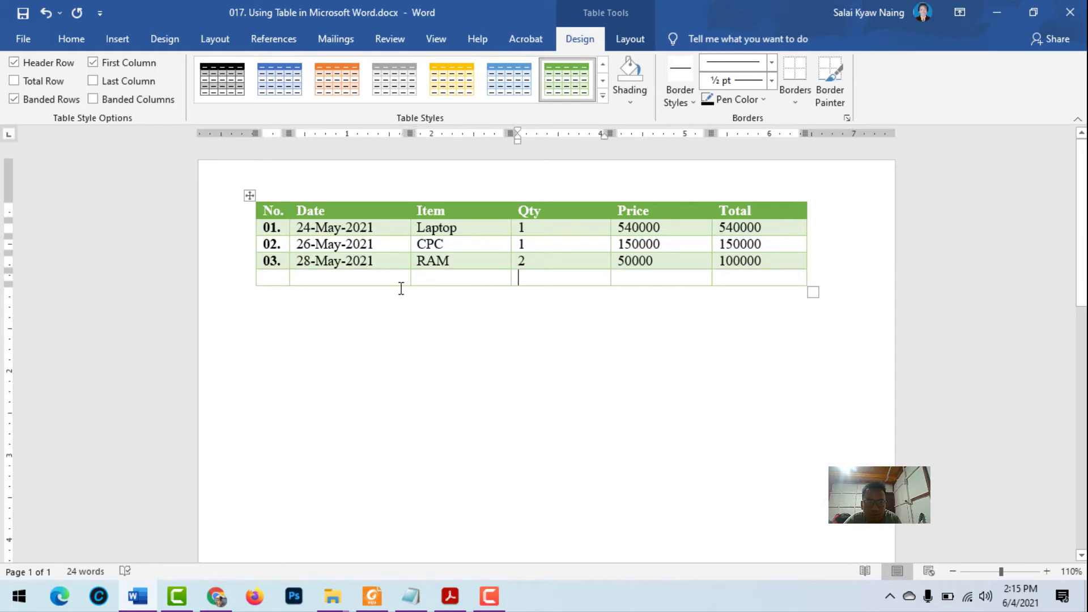
key(Tab)
key(Tab)
key(Tab)
key(Tab)
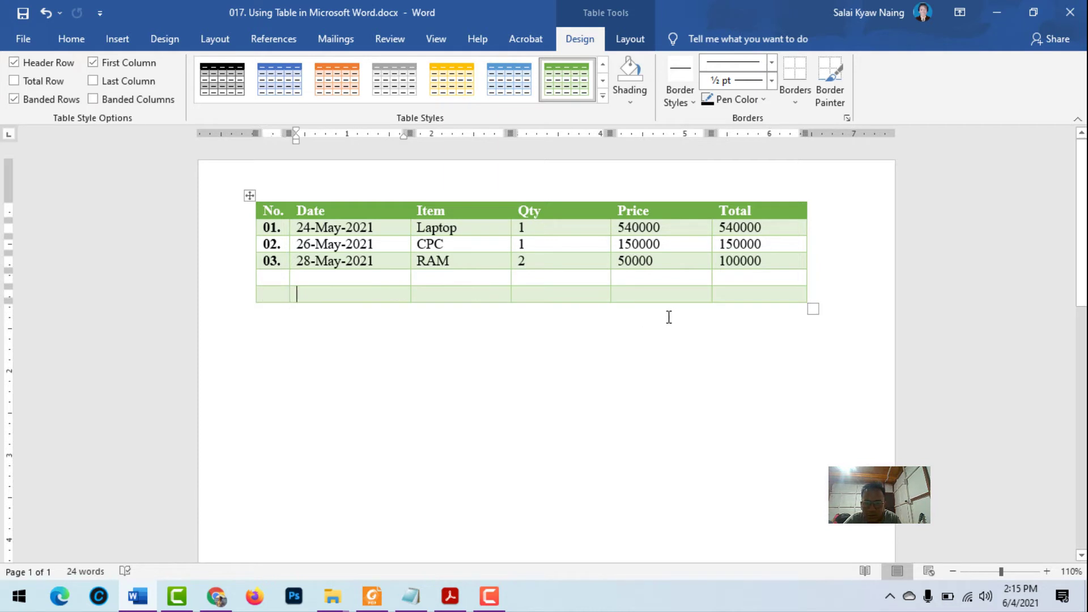
key(Tab)
key(Tab)
key(Tab)
key(Tab)
key(Tab)
key(Tab)
key(Tab)
key(Tab)
key(Tab)
key(Tab)
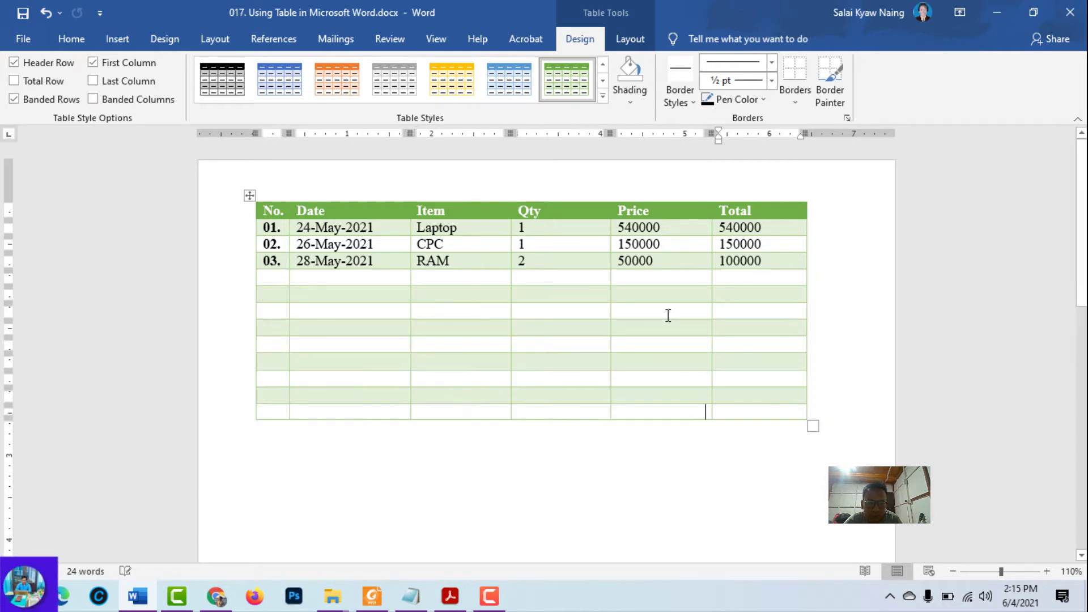
key(Tab)
key(Tab)
key(Tab)
key(Tab)
key(Tab)
key(Tab)
key(ctrl+z)
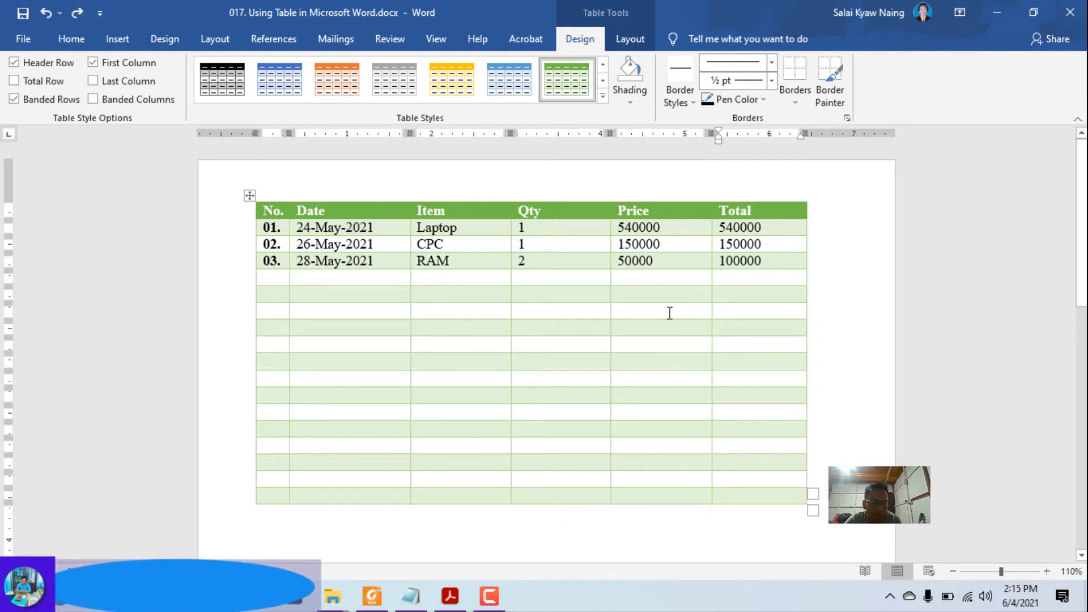
key(ctrl+z)
key(ctrl+z)
key(ctrl+z)
key(ctrl+z)
key(ctrl+z)
key(ctrl+z)
key(ctrl+z)
key(ctrl+z)
key(ctrl+z)
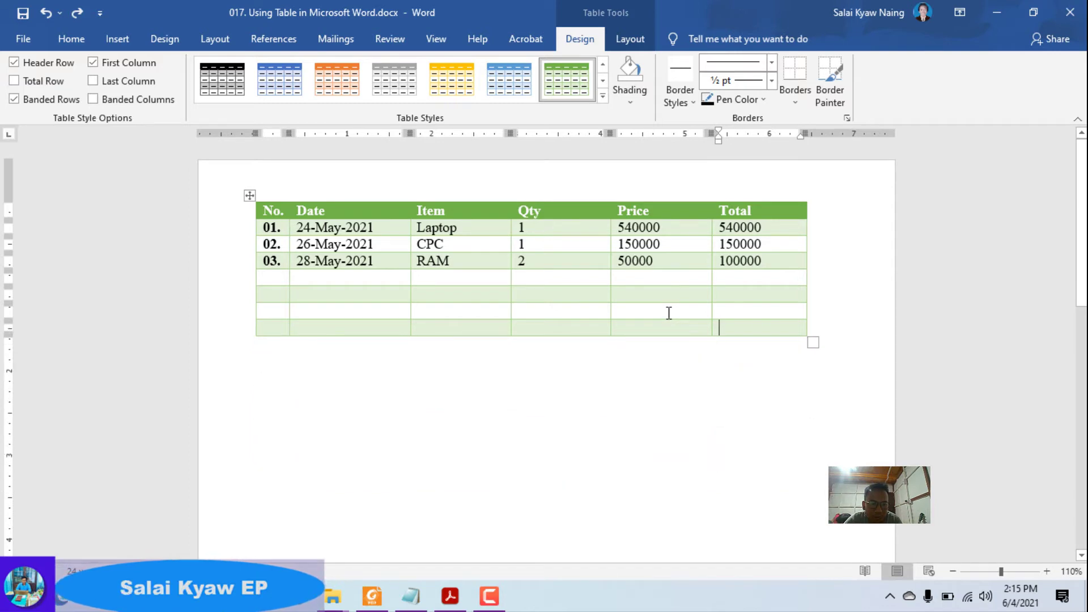
key(ctrl+z)
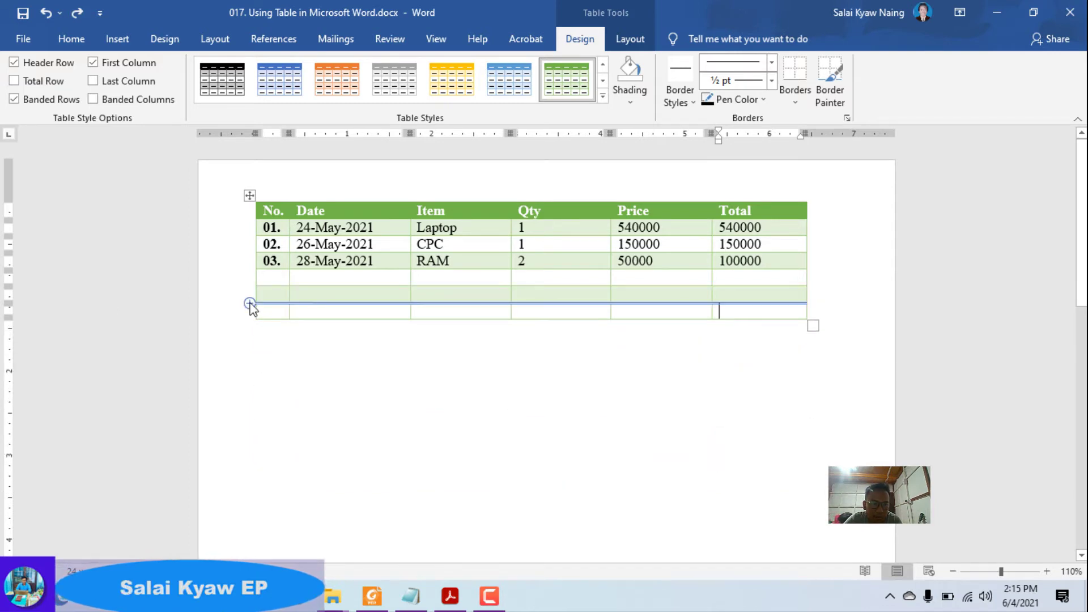
Step: Insert several empty rows with the row insert control, then undo the extra ones
click(250, 303)
click(250, 304)
click(250, 304)
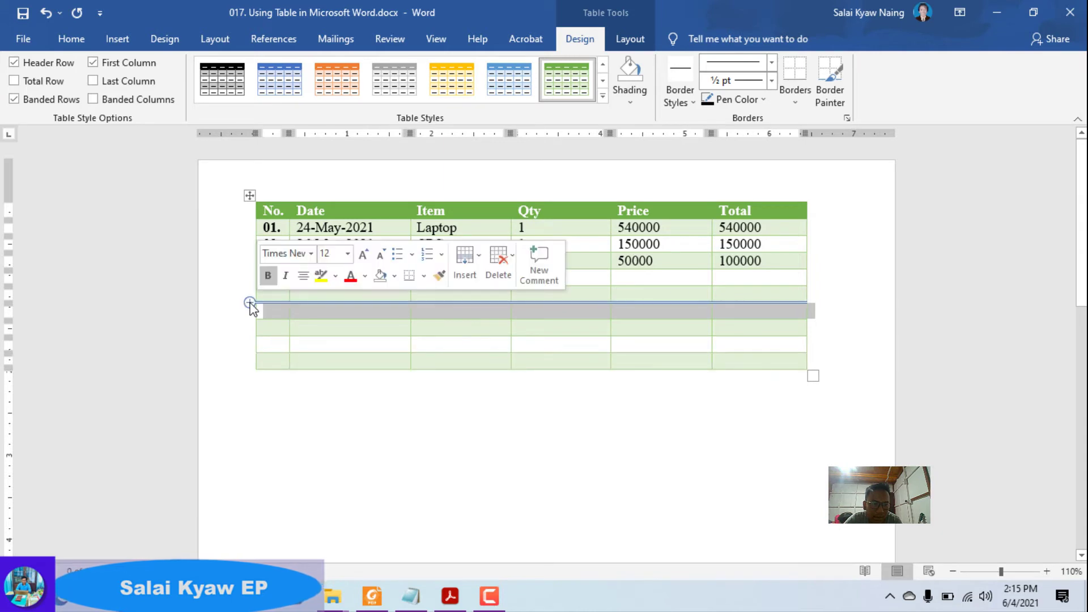
click(250, 303)
click(250, 304)
click(250, 303)
click(250, 304)
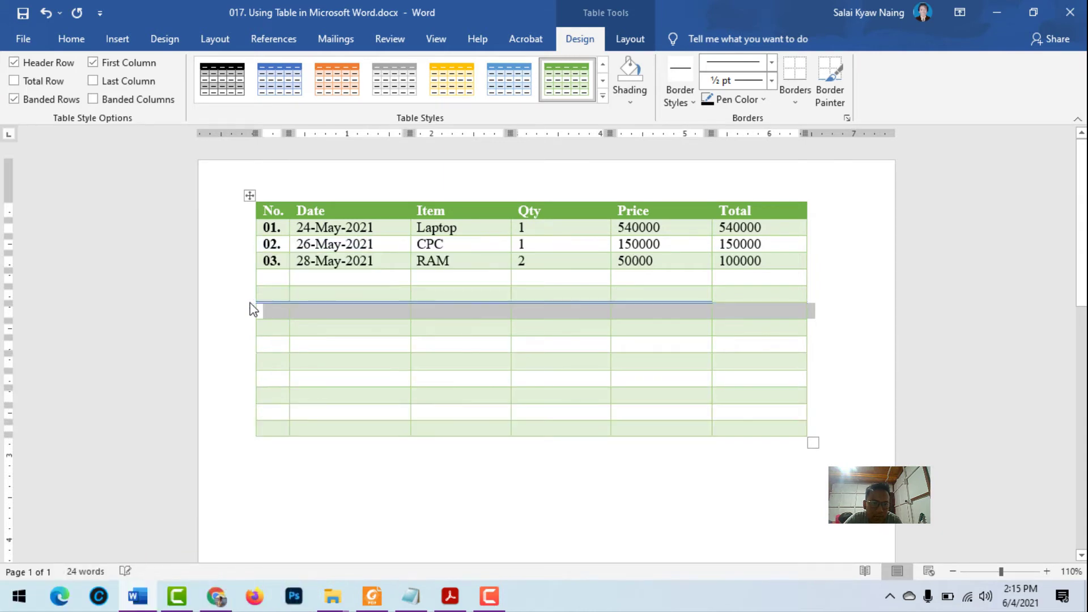
click(250, 304)
click(250, 304)
click(250, 304)
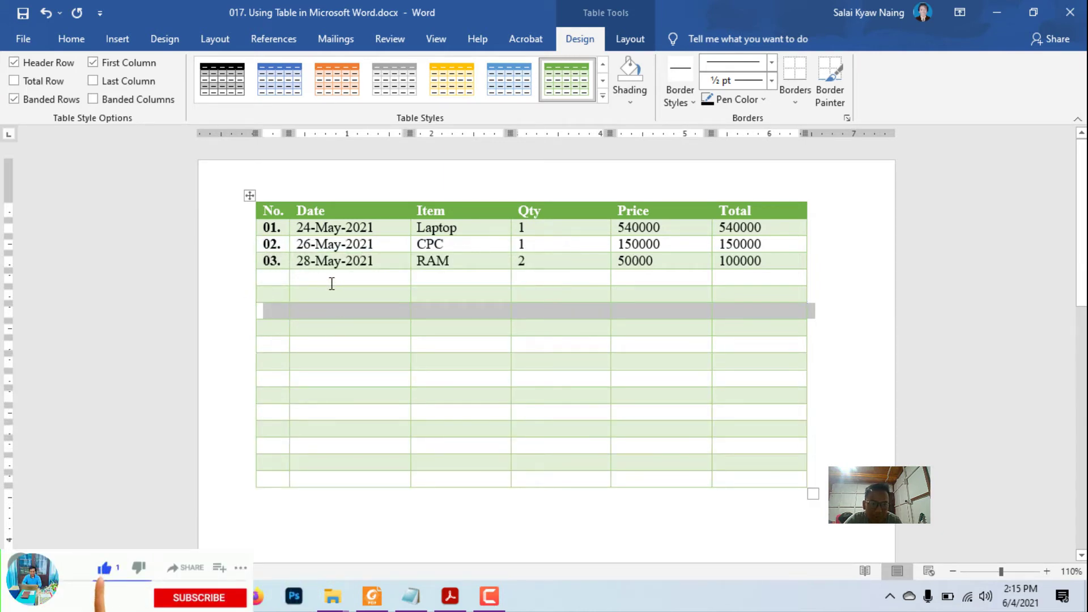
click(330, 287)
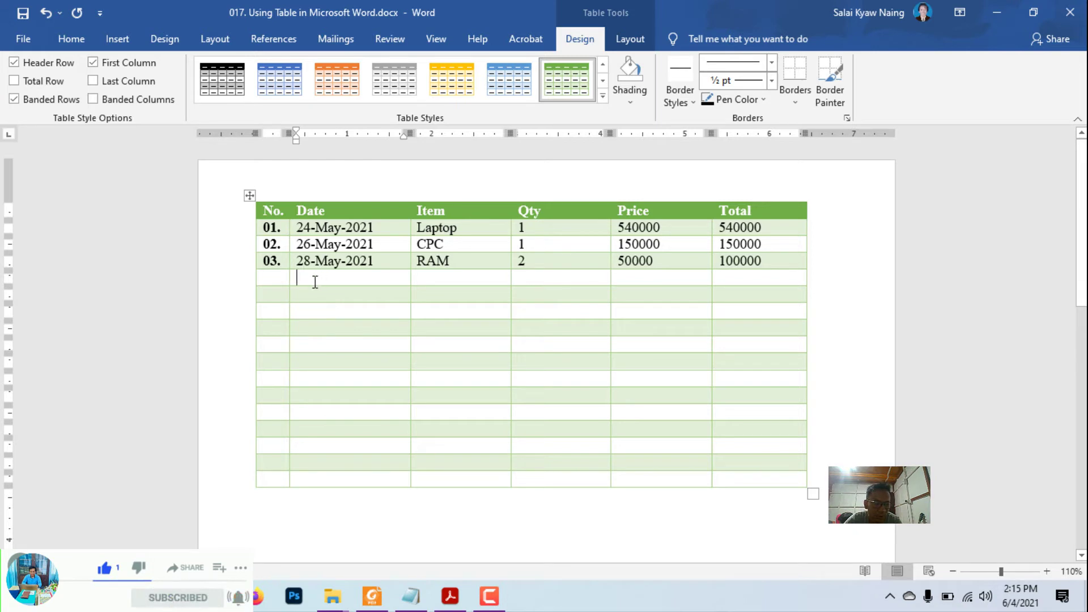
key(ctrl+z)
key(ctrl+z)
key(ctrl+z)
key(ctrl+z)
key(ctrl+z)
key(ctrl+z)
key(ctrl+z)
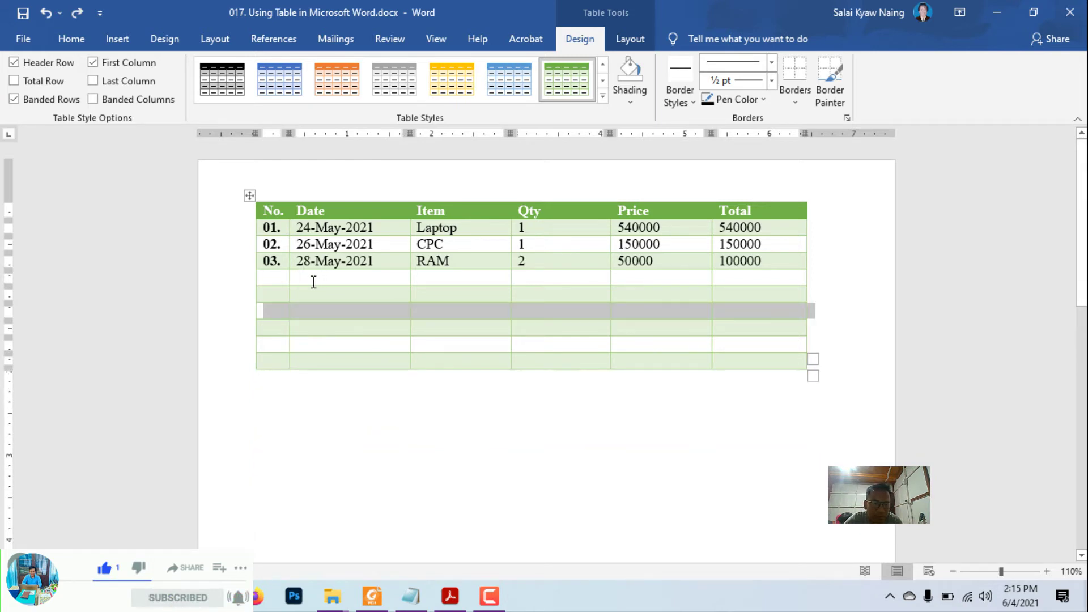
key(ctrl+z)
key(ctrl+z)
key(ctrl+z)
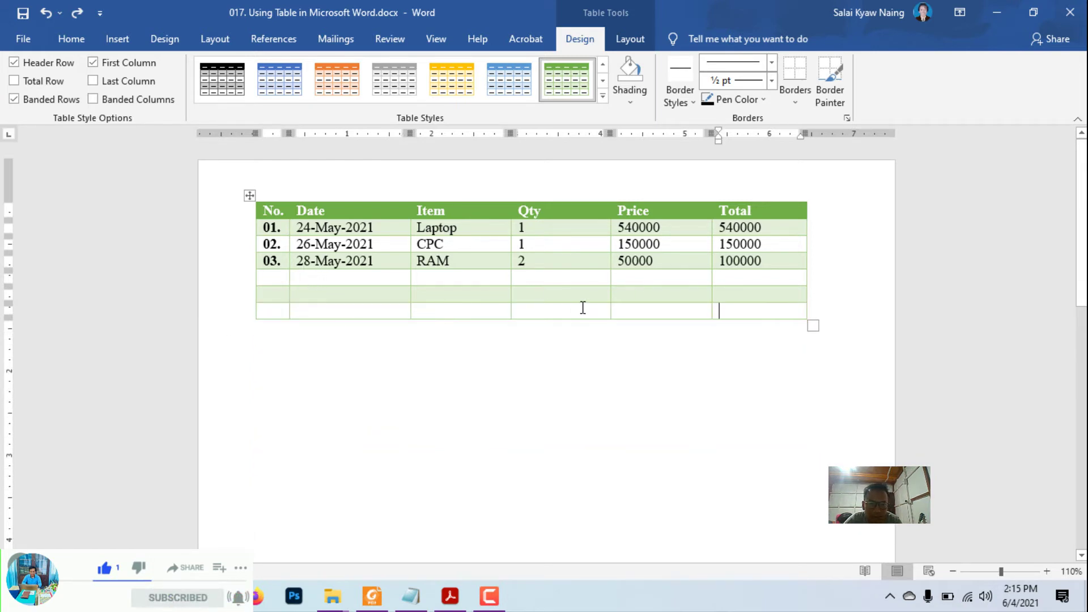
Step: Open the context menu on the last row's Price cell and close it unchanged
click(658, 313)
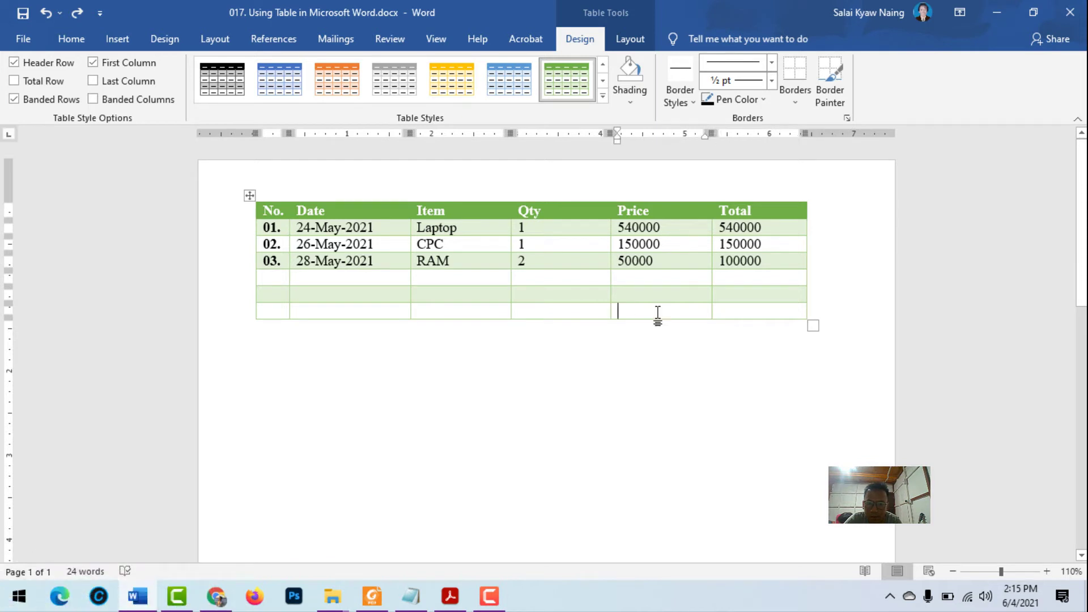
right_click(657, 313)
mouse_move(697, 165)
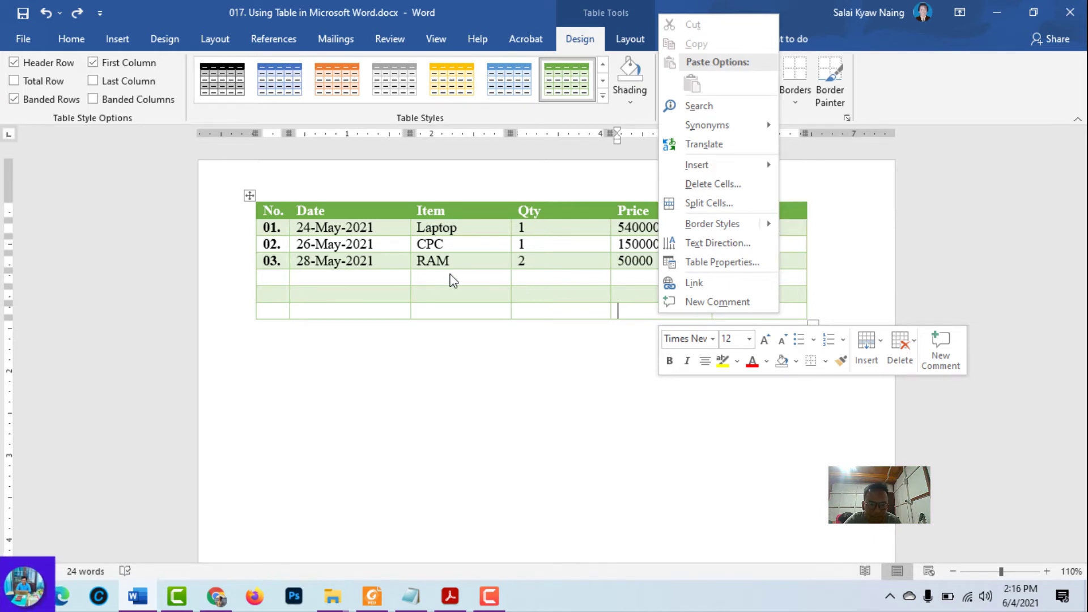
key(Escape)
Step: Enter 04., 30-May-2021 and Desktop in the fourth row's first three cells
click(275, 277)
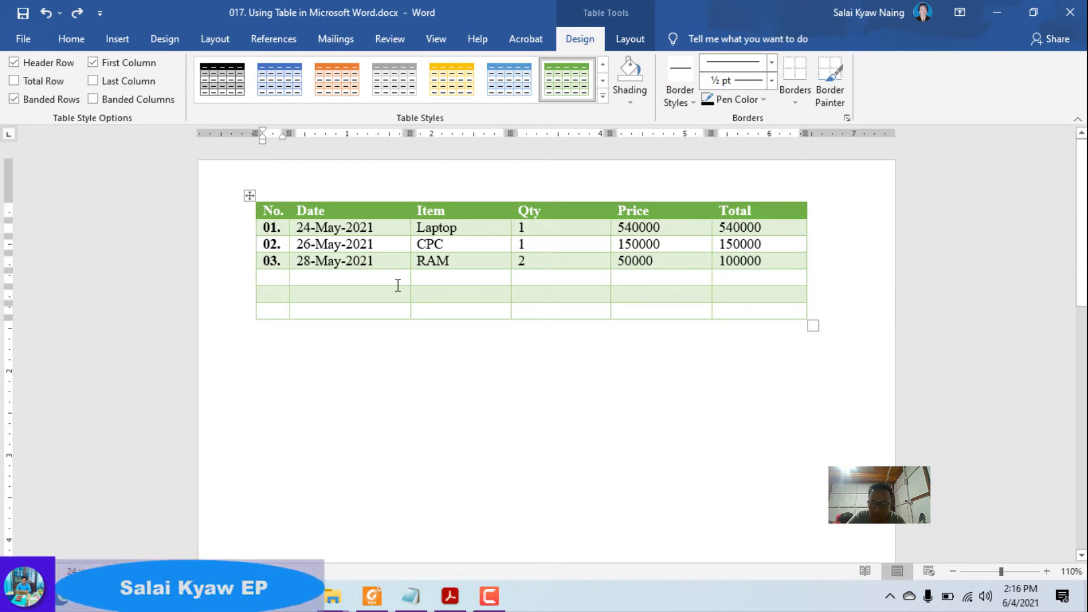
text(04.)
key(Tab)
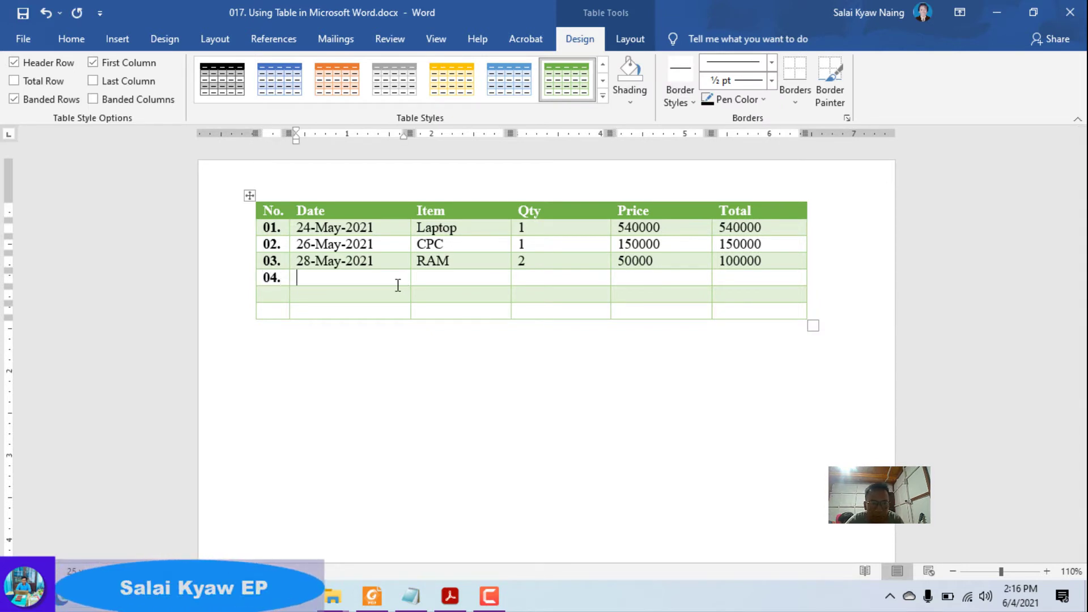
text(3)
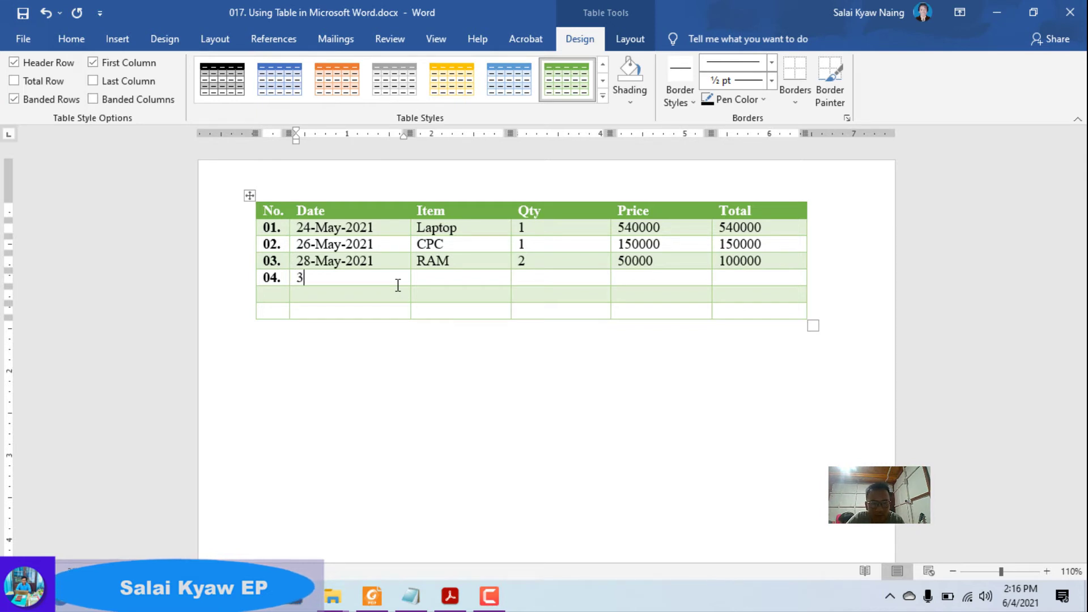
text(0-May)
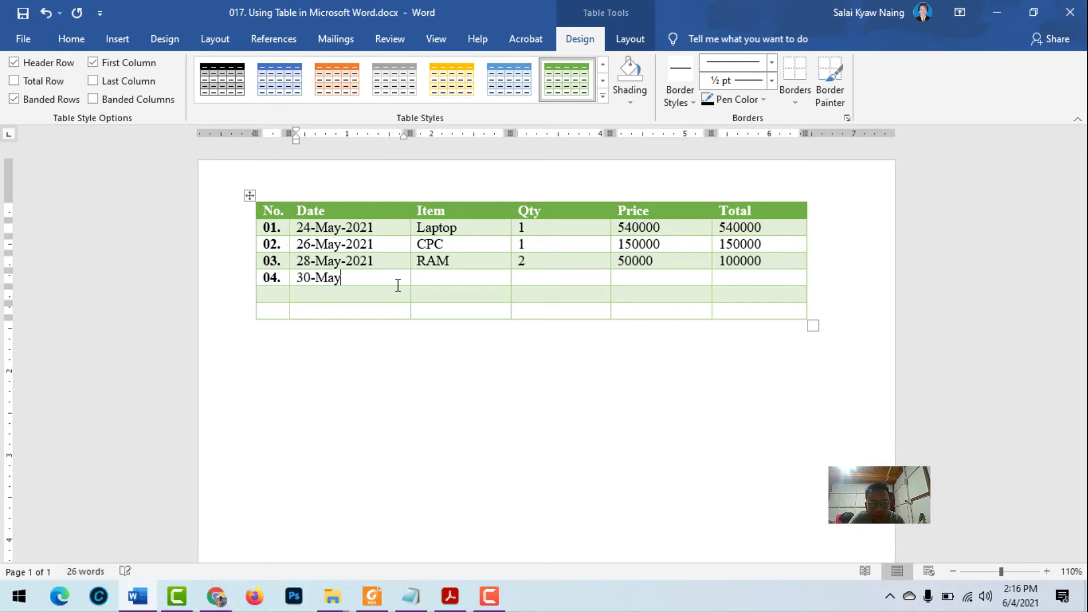
text(-2021)
key(Tab)
text(Desk)
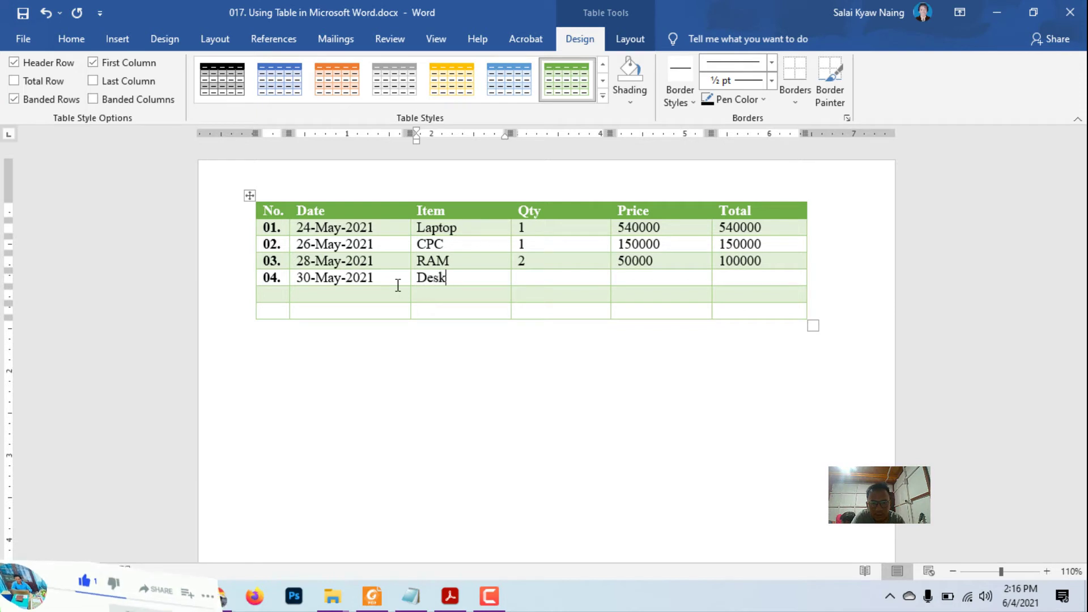
text(top c)
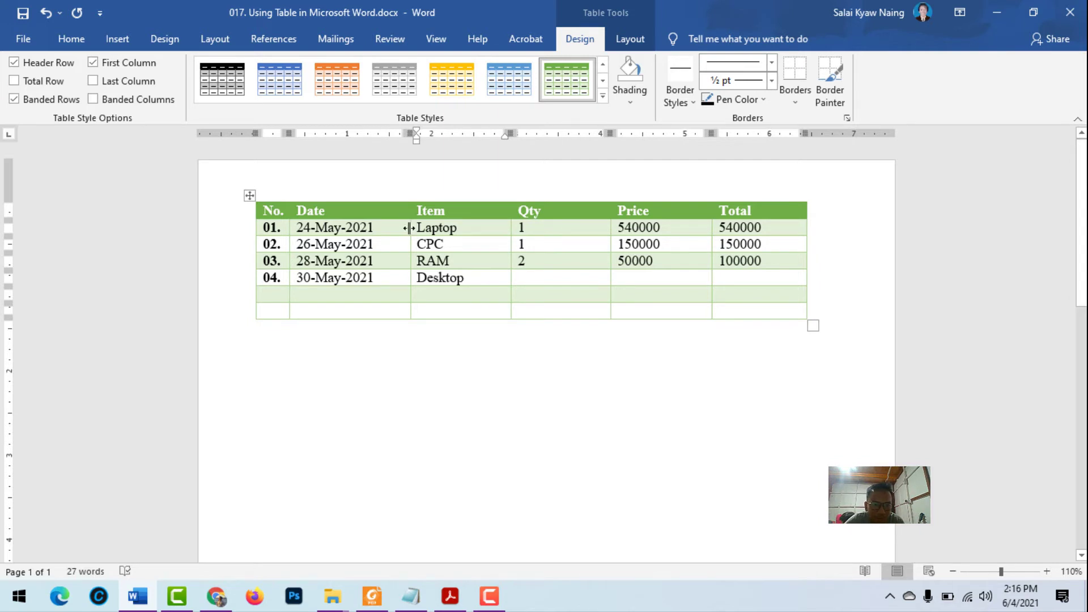
Step: Narrow the Date column and autofit the Date, Qty, Price and Total columns to their contents
mouse_move(408, 228)
mouse_down()
mouse_move(379, 227)
mouse_move(415, 232)
mouse_up()
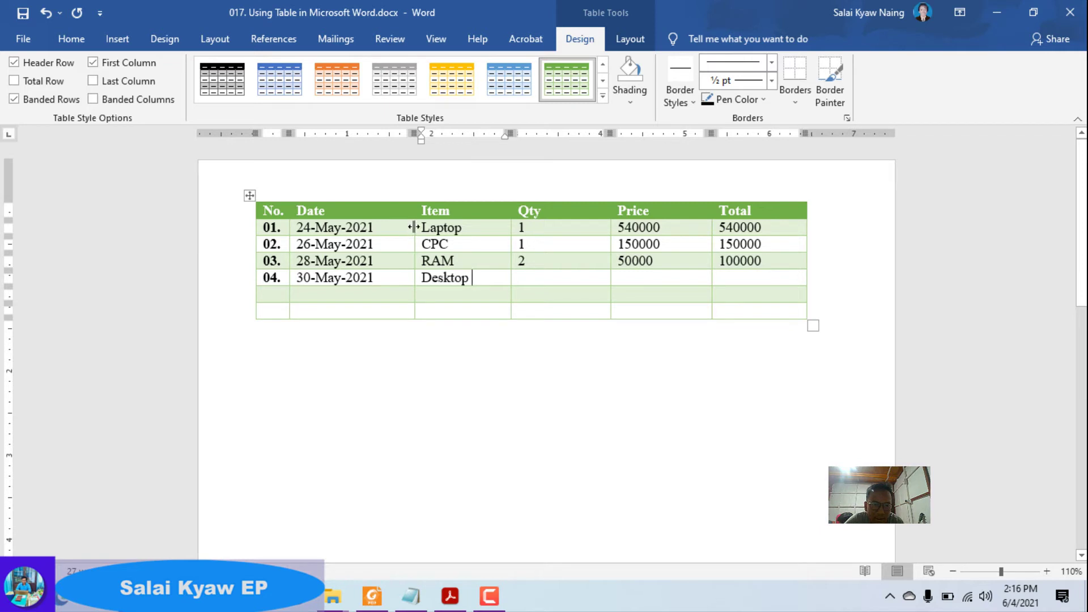
double_click(413, 227)
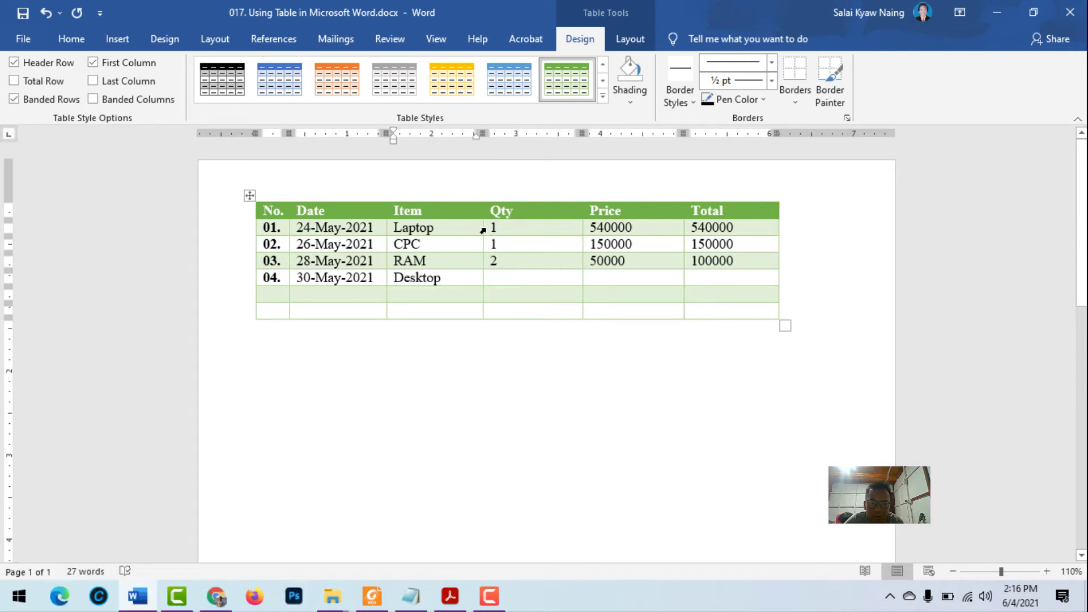
double_click(581, 226)
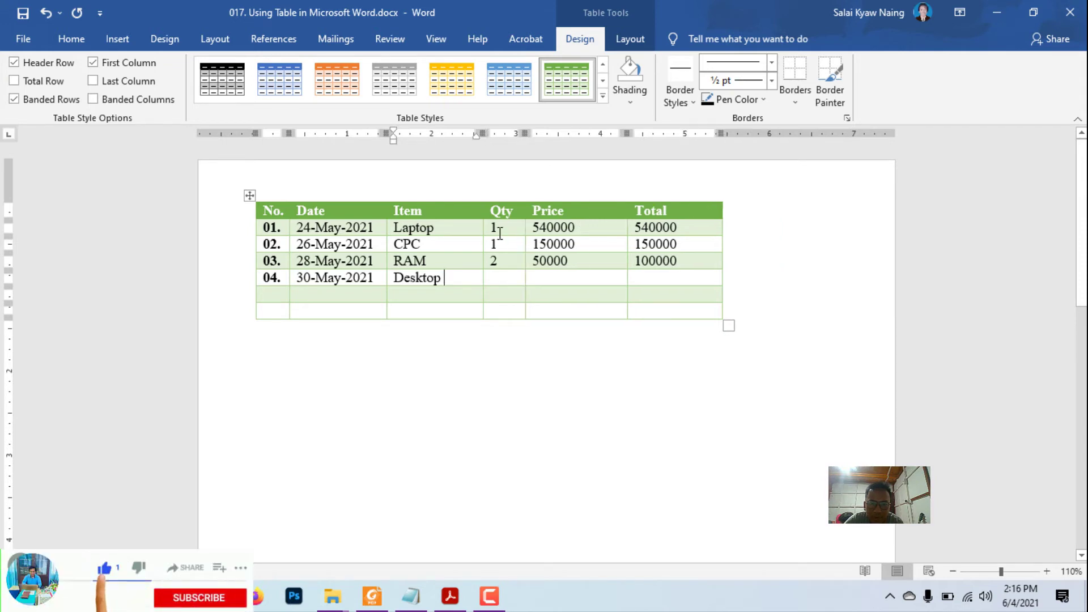
double_click(628, 224)
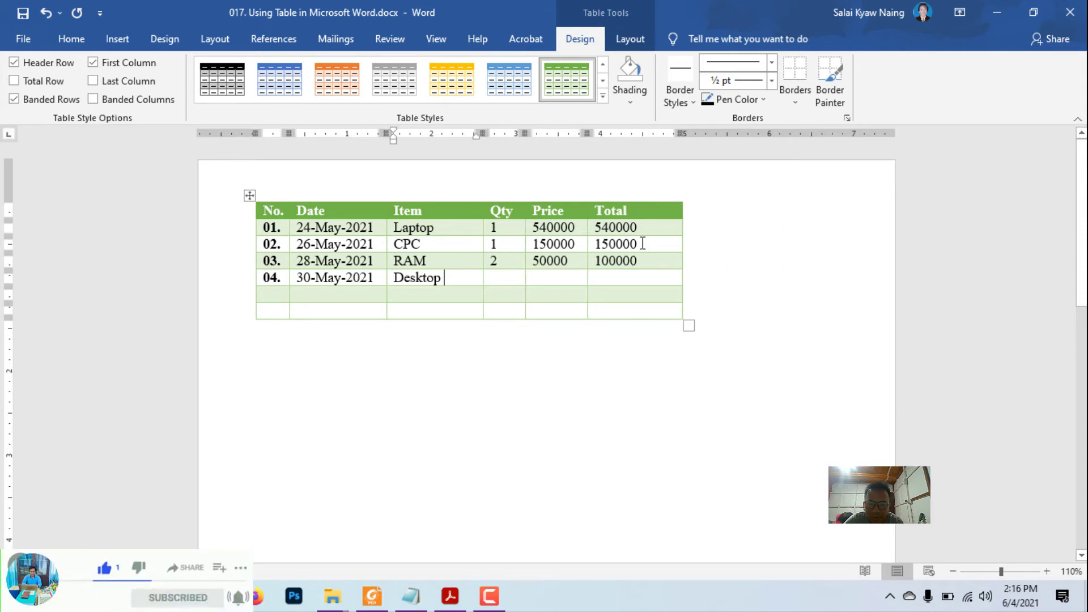
double_click(681, 214)
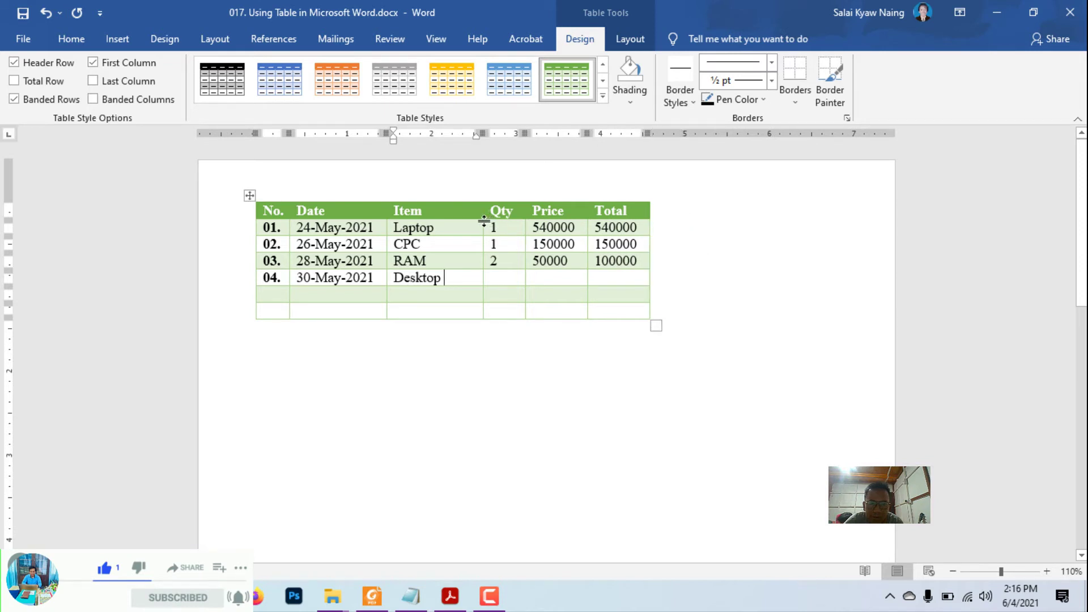
Step: Widen the Item column considerably, pushing Qty, Price and Total further right
drag(483, 221, 512, 221)
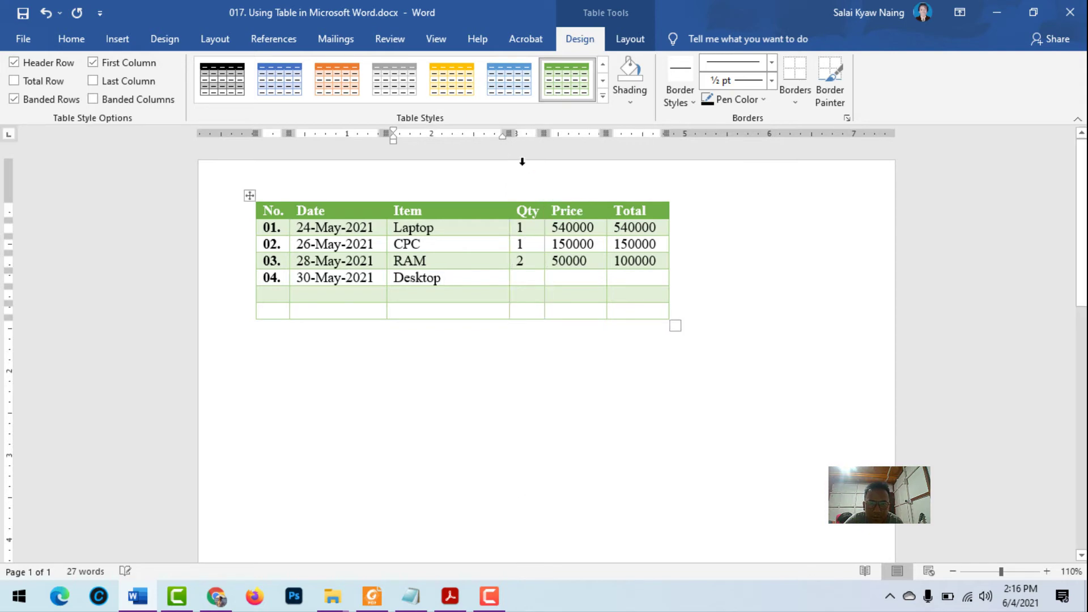
drag(508, 230, 573, 227)
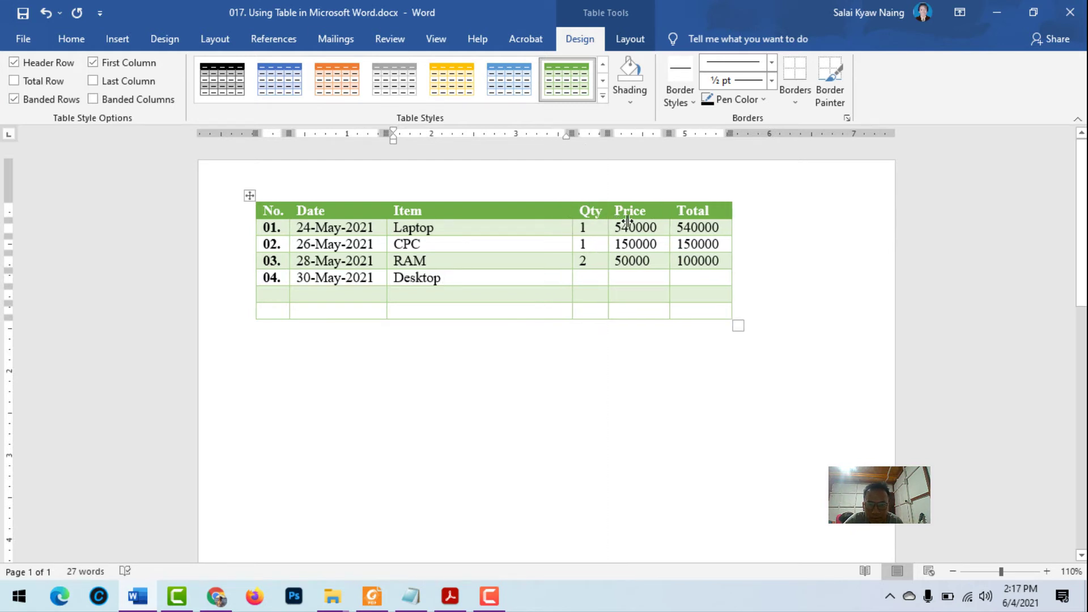
drag(573, 224, 594, 227)
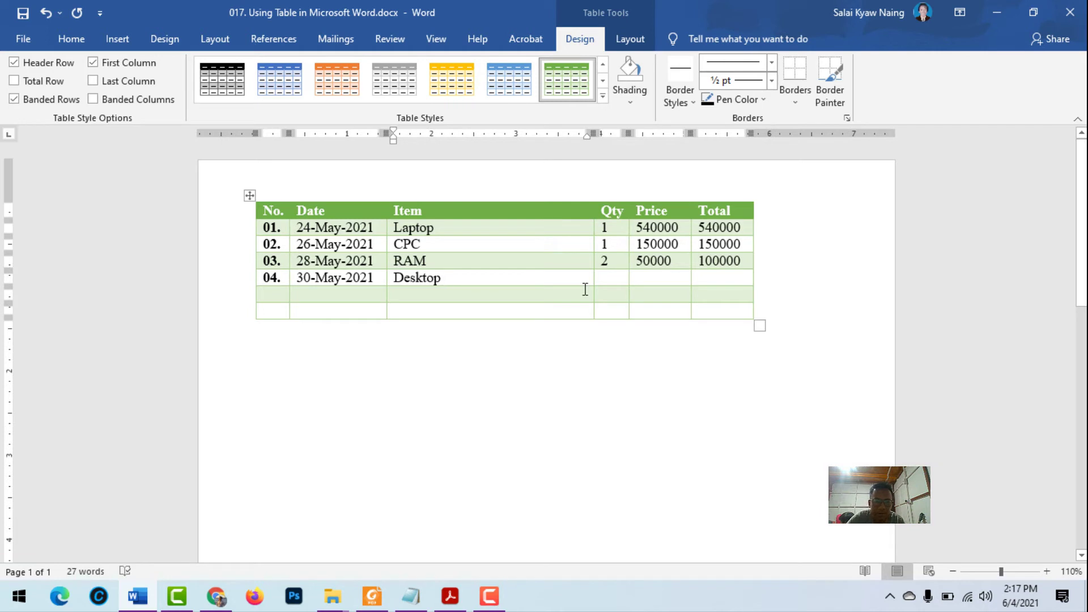
Step: Enter 'Desktop Computer with power supply' as the row 04 item, fixing the accidentally repeated text
text( Co)
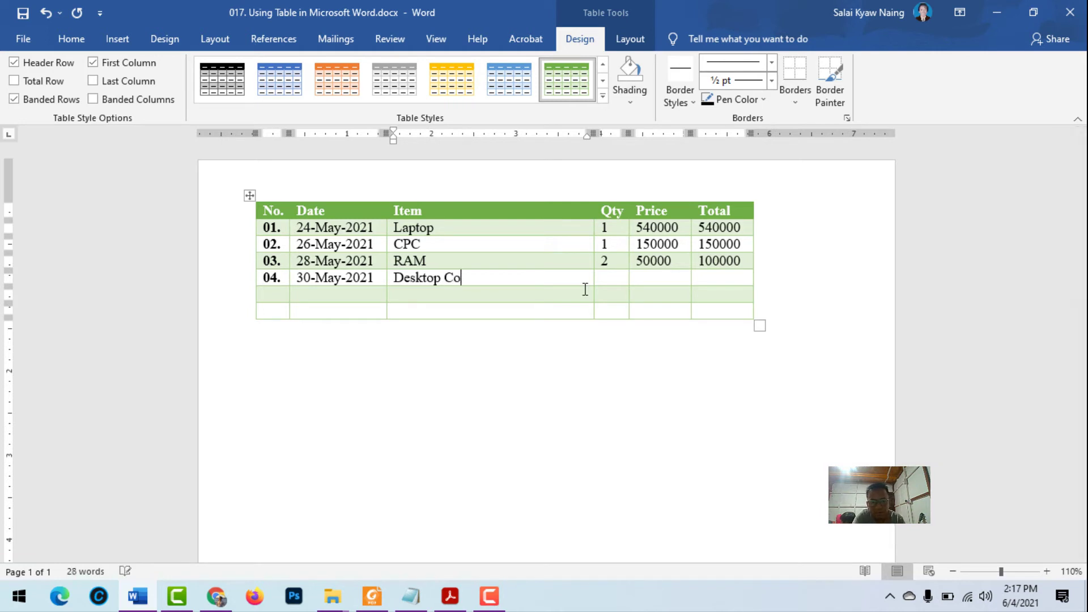
text(mputer with powe)
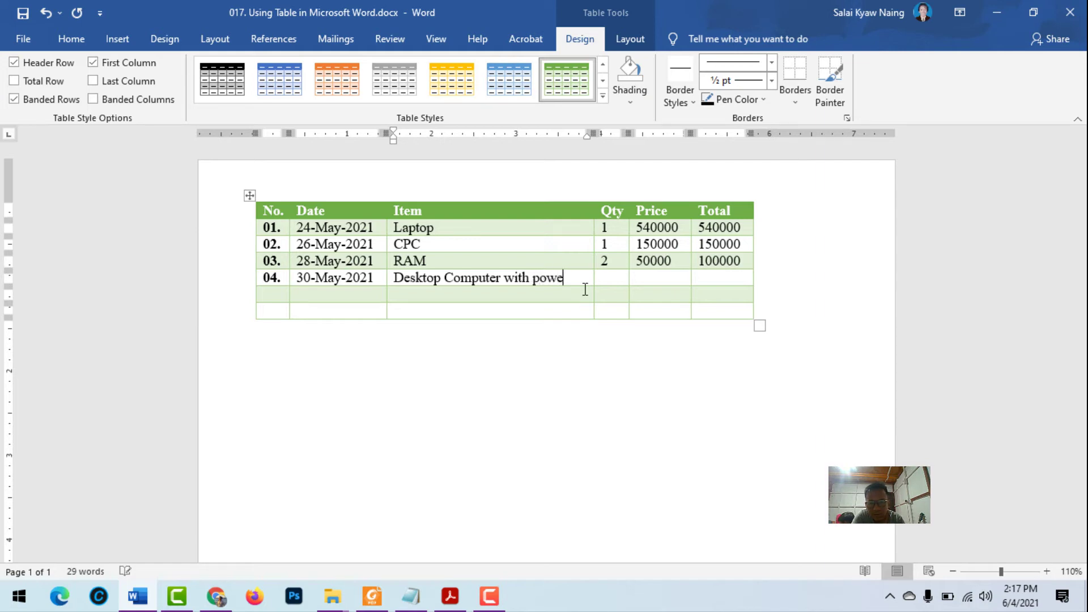
text(r supply)
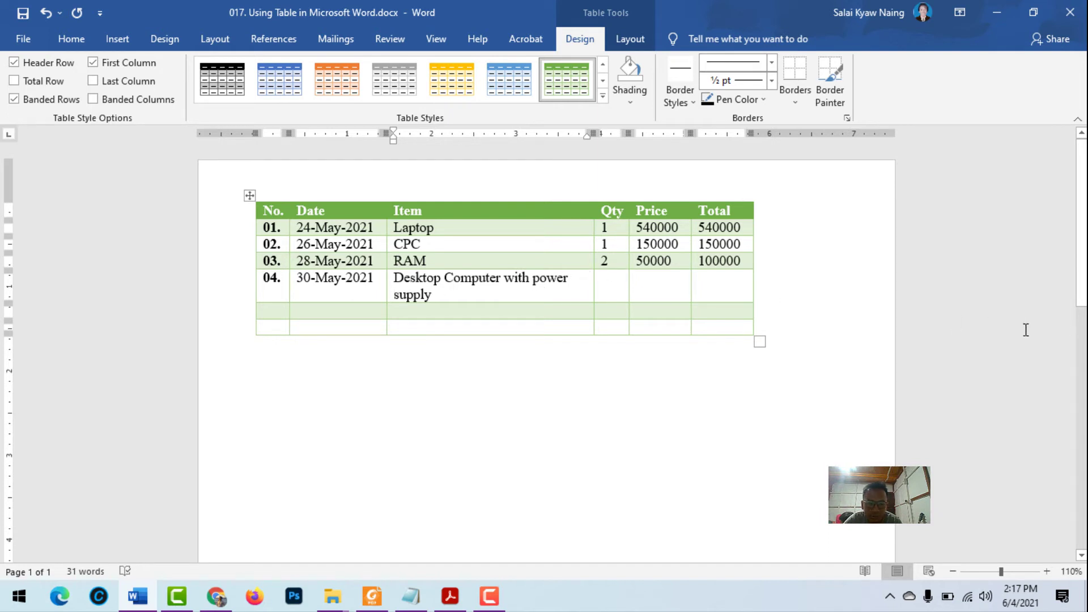
text(with power supply)
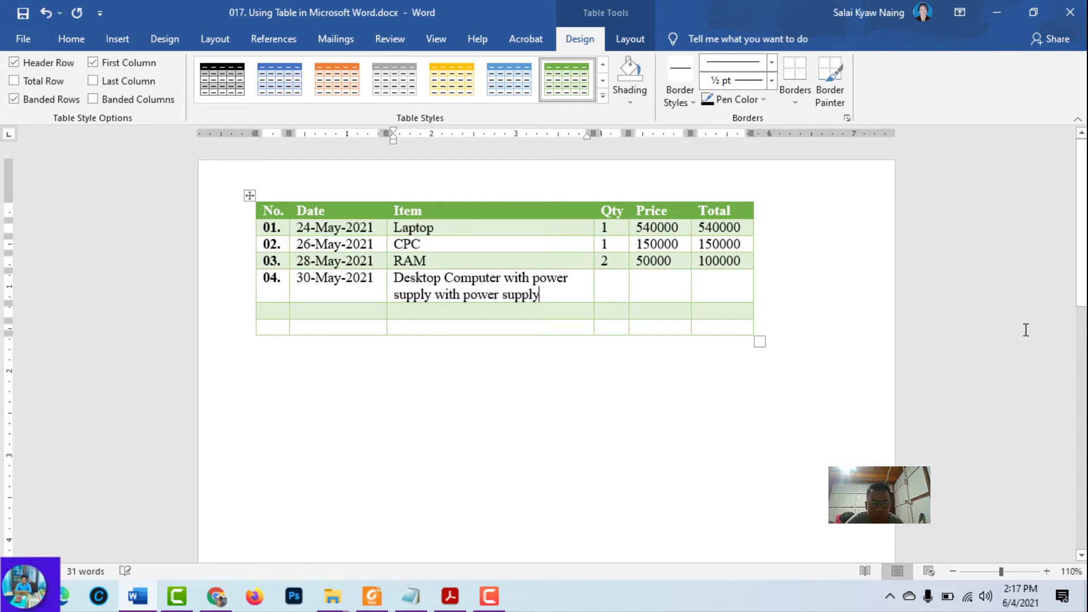
key(BackSpace)
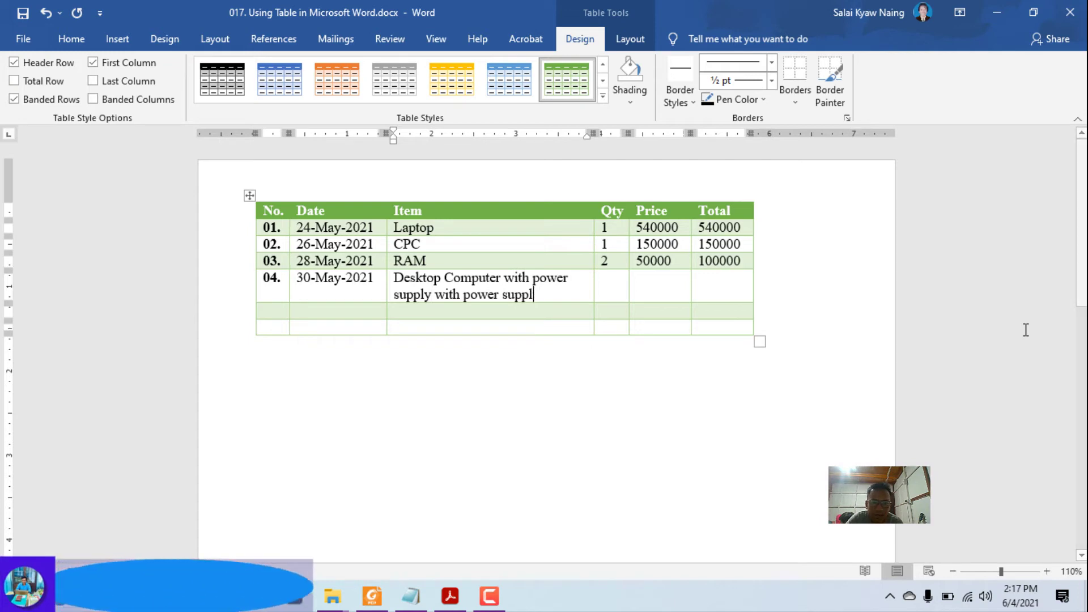
key(BackSpace)
key(BackSpace)
key(BackSpace)
key(BackSpace)
key(BackSpace)
key(BackSpace)
key(BackSpace)
key(BackSpace)
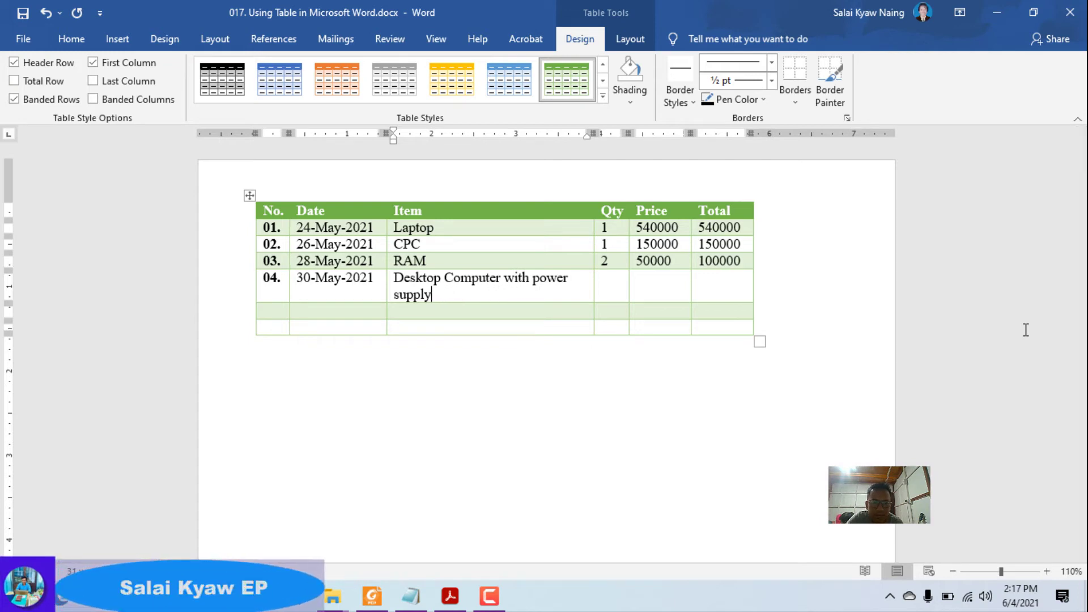
key(ctrl+z)
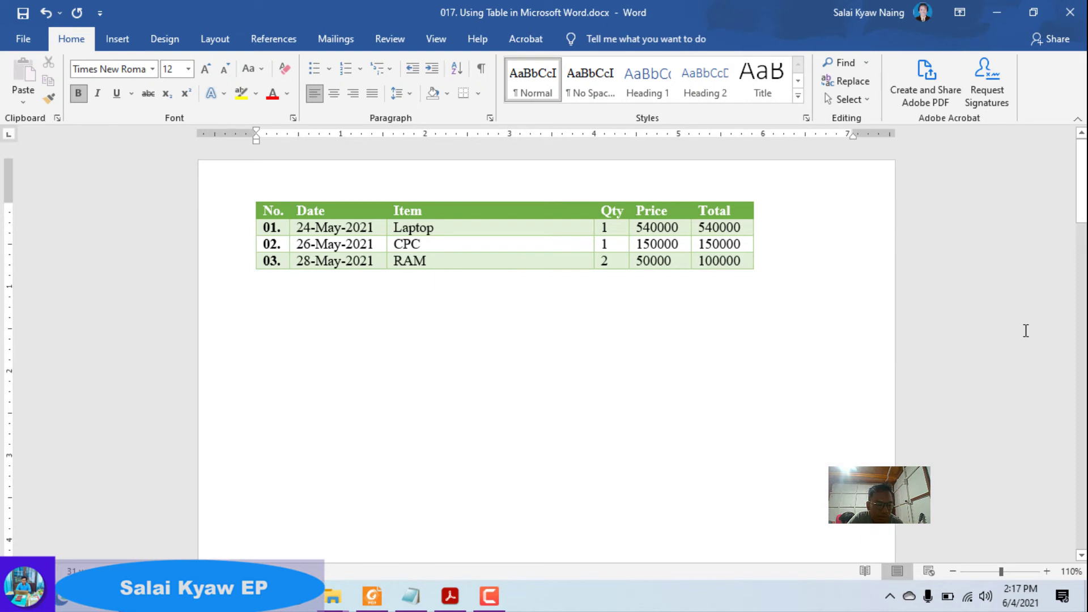
key(ctrl+y)
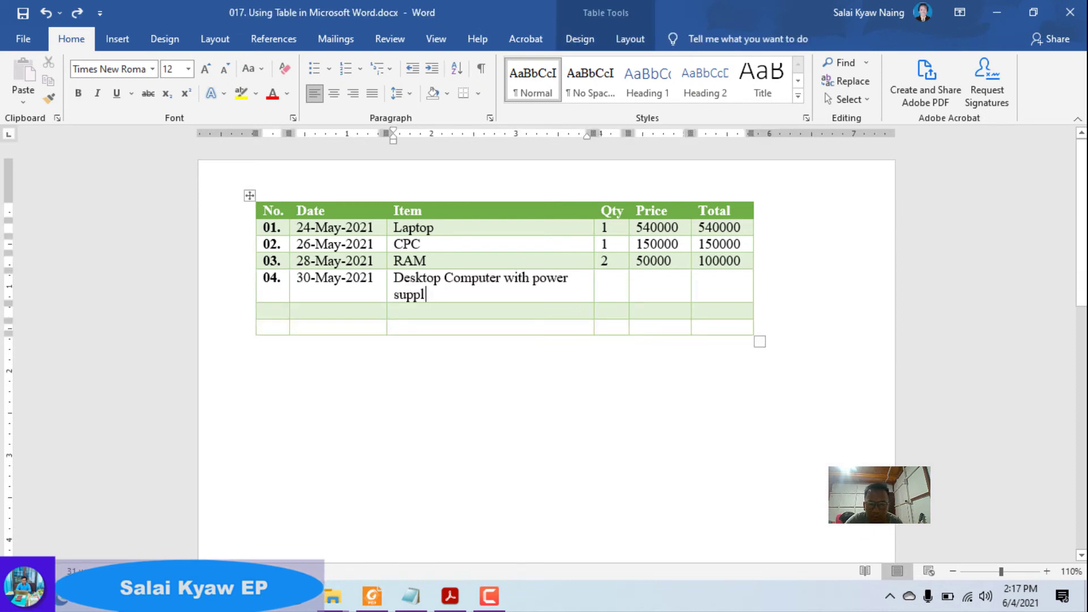
key(BackSpace)
key(BackSpace)
key(BackSpace)
key(BackSpace)
key(BackSpace)
key(BackSpace)
key(BackSpace)
key(BackSpace)
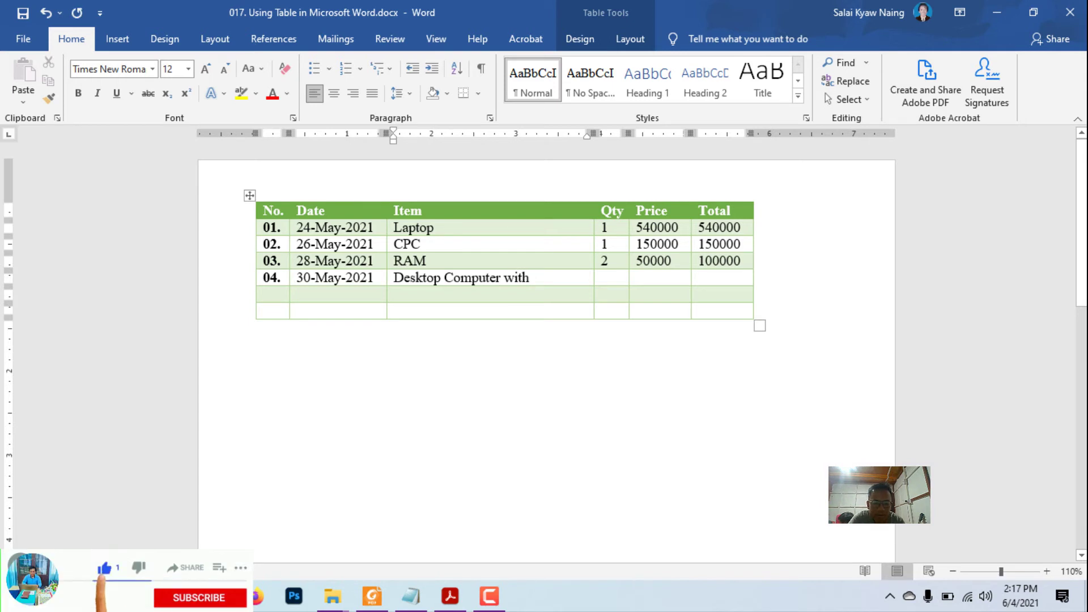
text( pow)
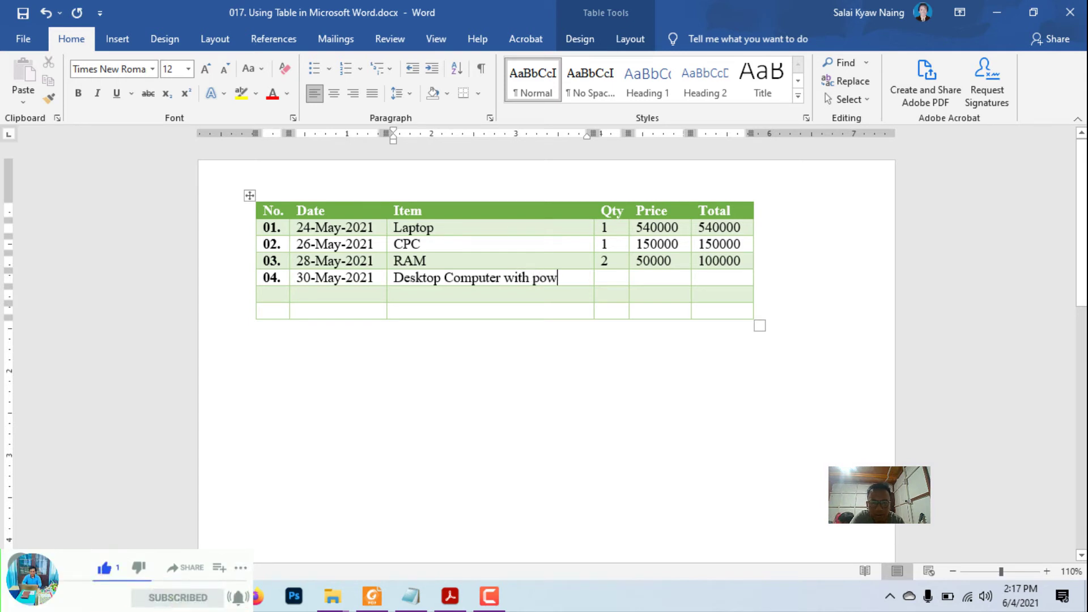
text(er supply)
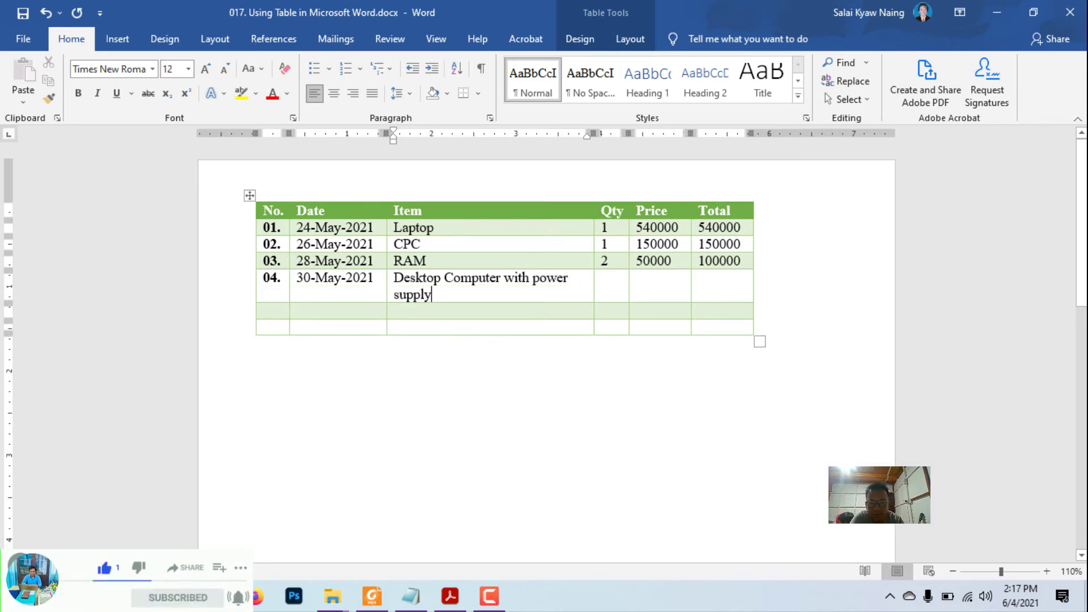
Step: Fill row 04 with Qty 1, Price 650000 and Total 650000, then move below the table
key(Tab)
text(1)
key(Tab)
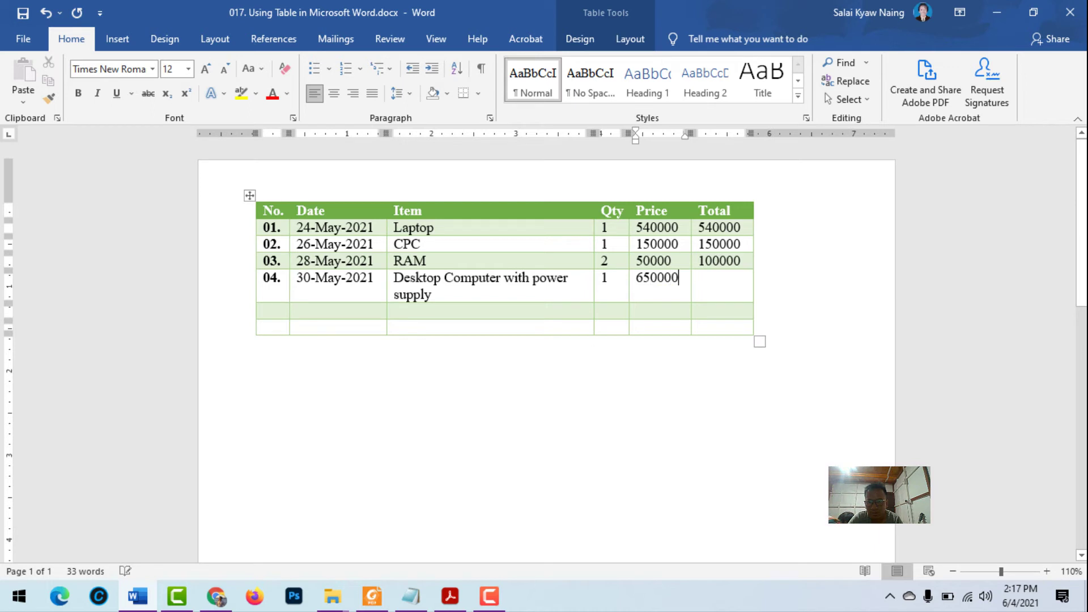
key(Tab)
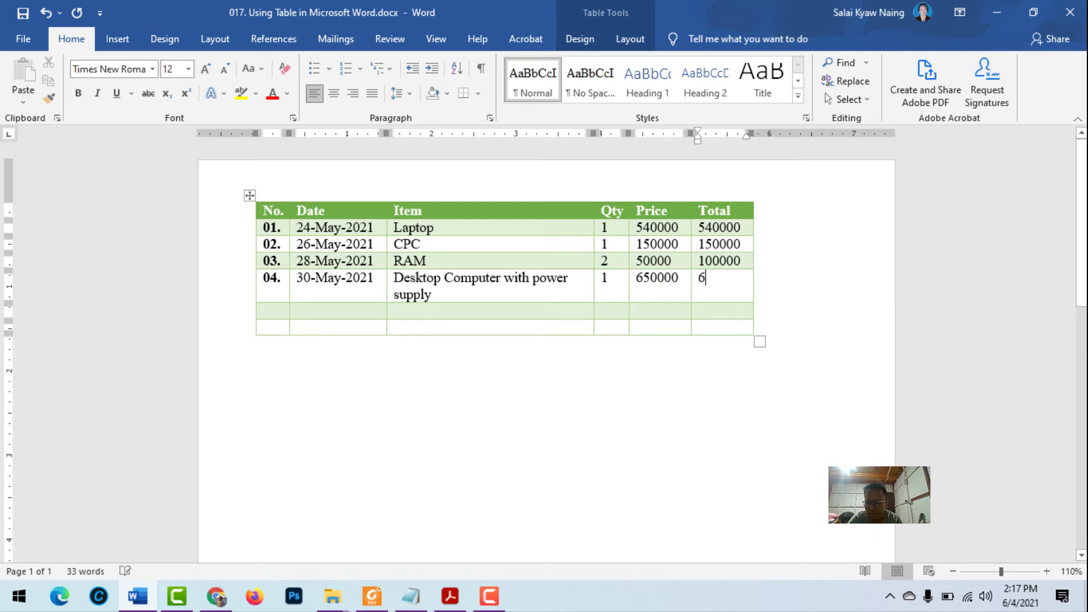
text(50000)
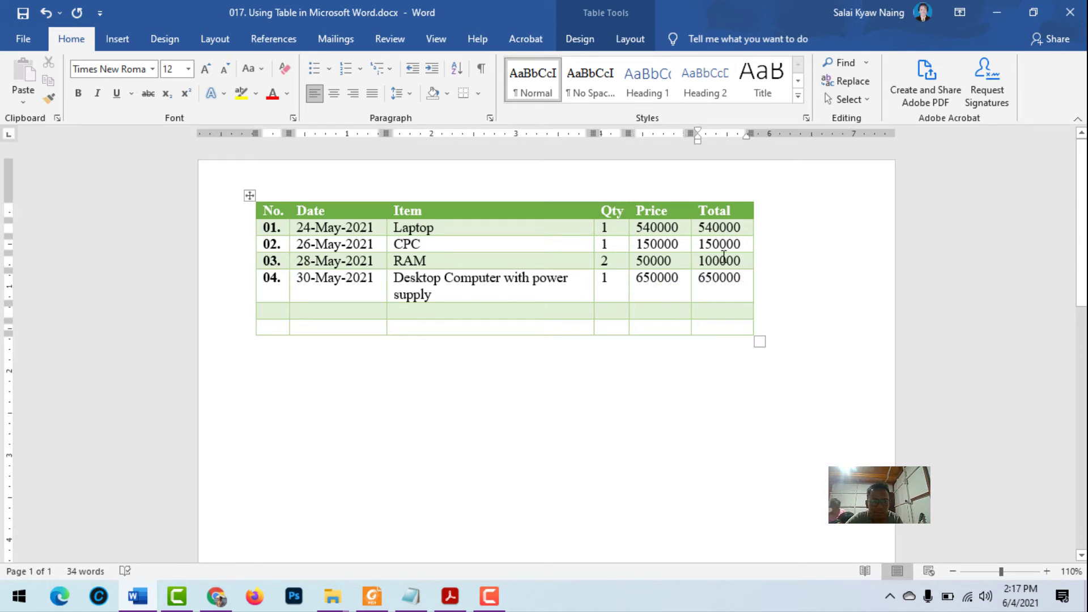
key(ctrl+End)
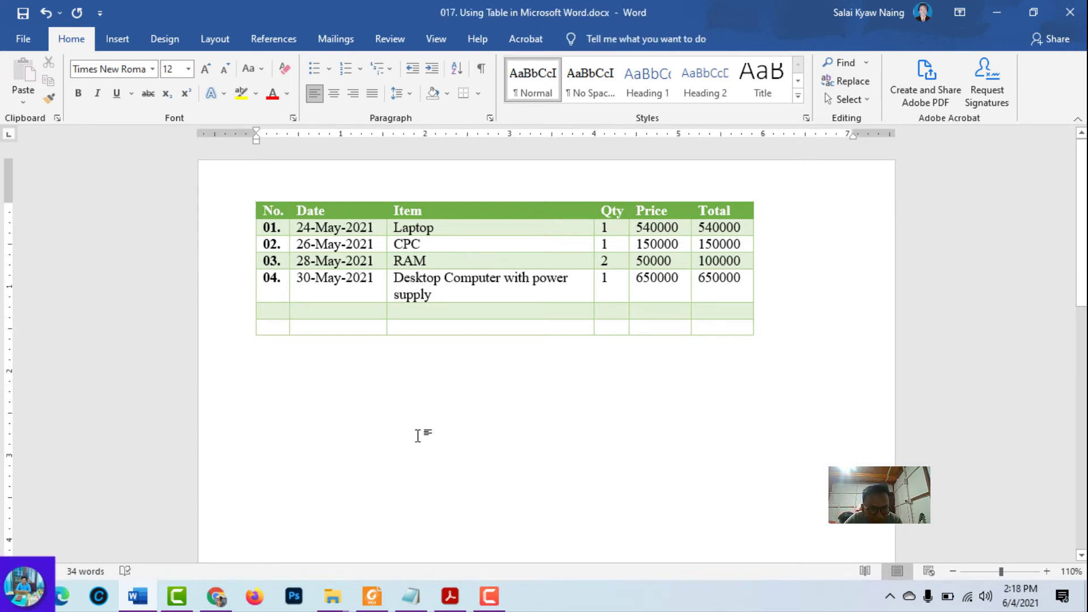
Step: Insert the picture table-2-1.jpg from the Downloads folder below the purchase table
scroll(499, 420, down, 4)
scroll(500, 420, up, 3)
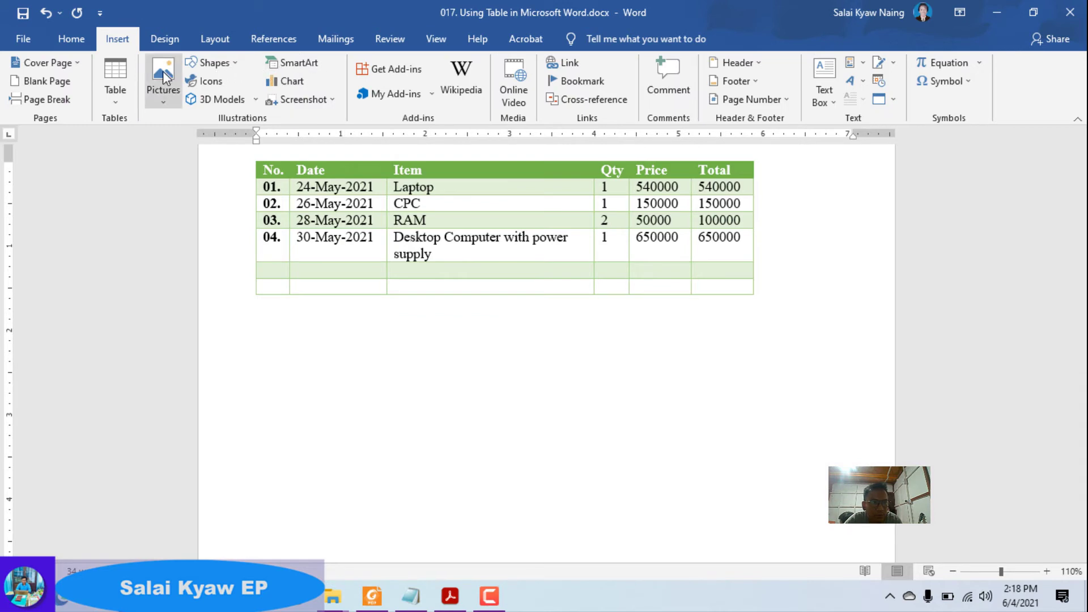
click(162, 70)
click(189, 147)
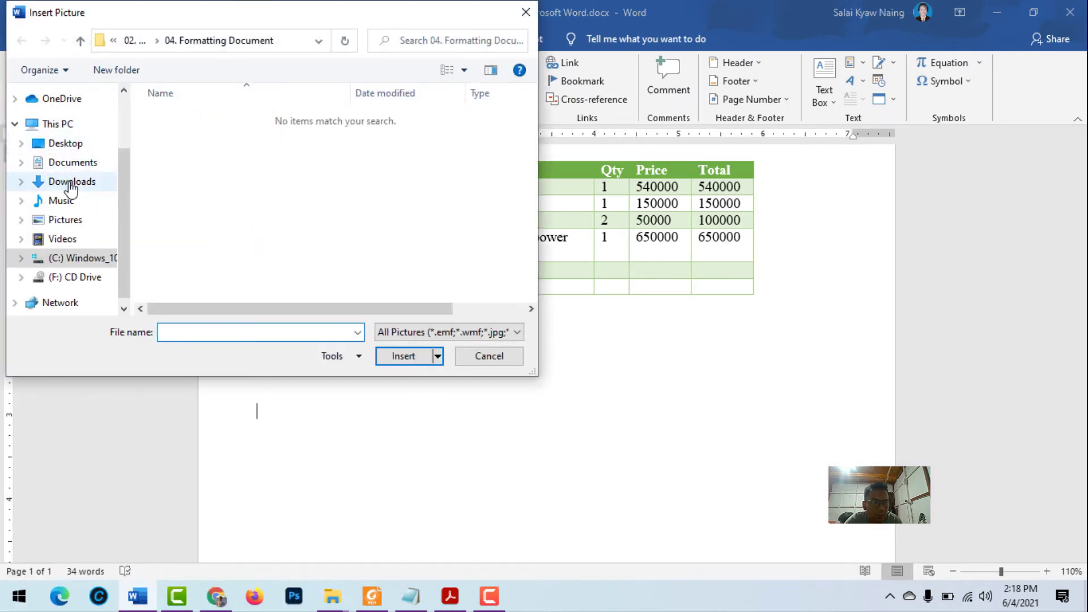
click(71, 181)
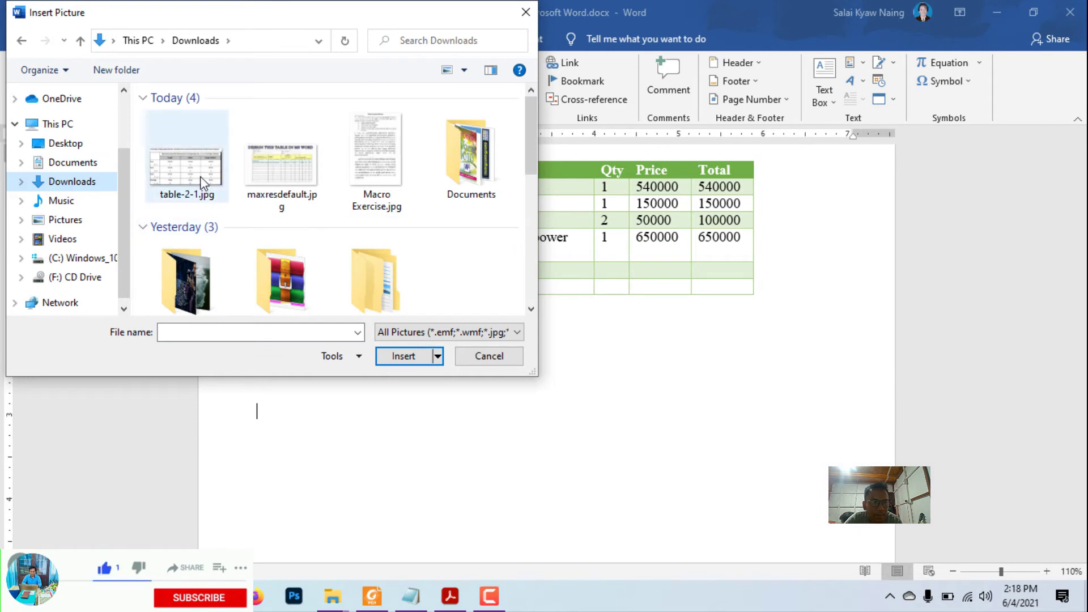
double_click(203, 178)
Step: Deselect the picture and put the caret on the line just below it
scroll(491, 317, down, 3)
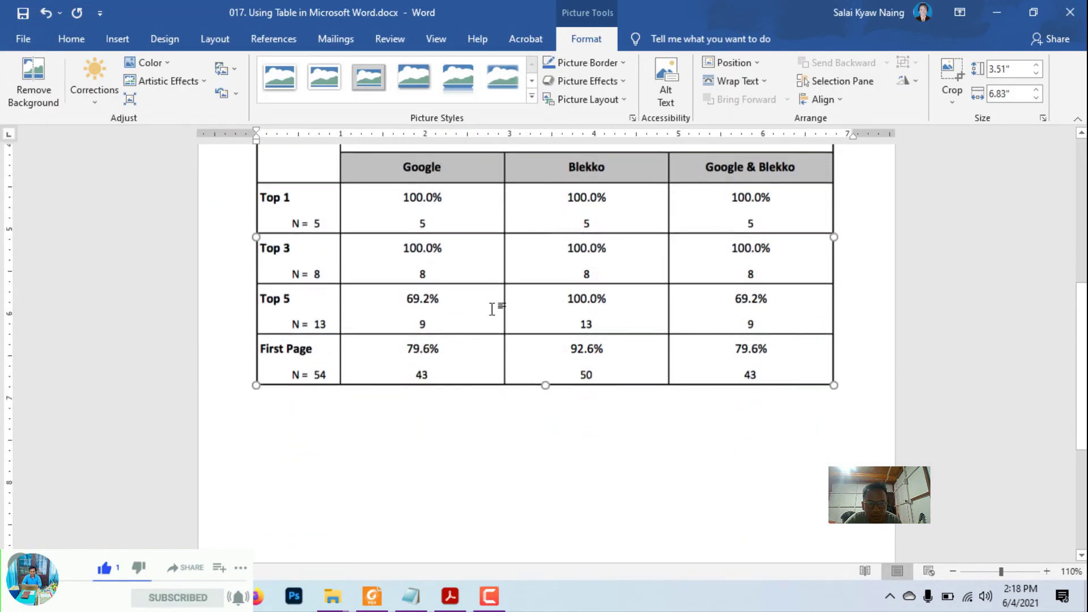
scroll(493, 304, down, 3)
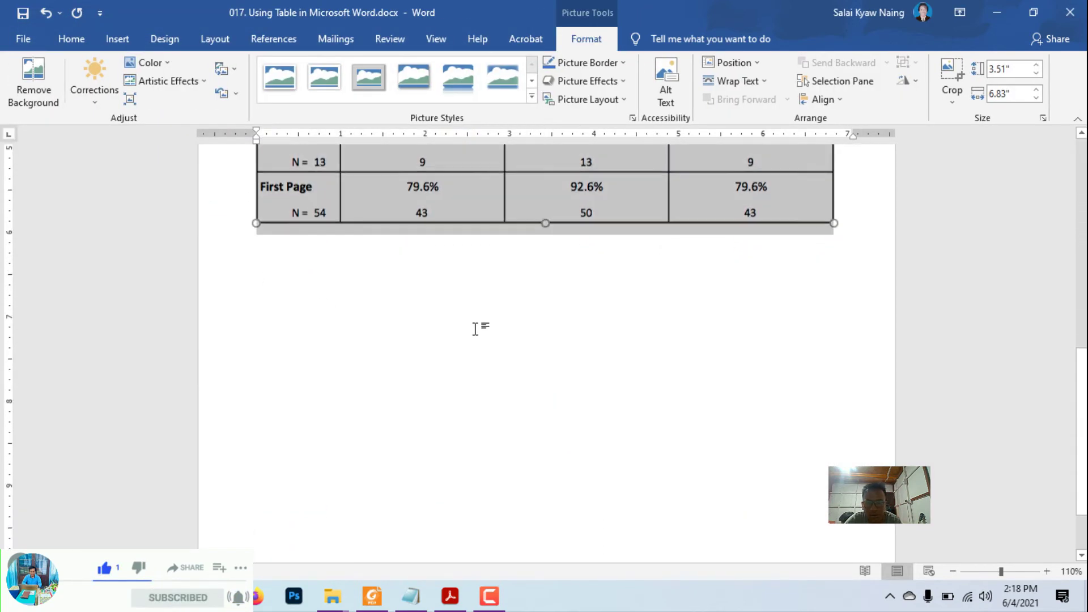
scroll(478, 325, up, 6)
scroll(267, 279, up, 3)
click(269, 281)
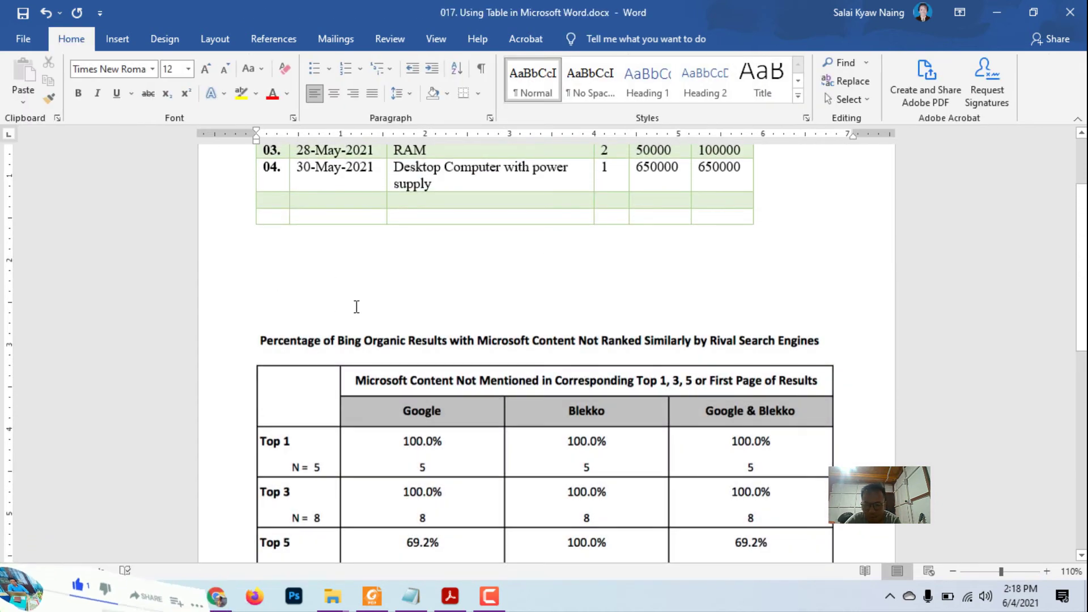
click(353, 308)
scroll(362, 303, down, 3)
scroll(396, 286, down, 5)
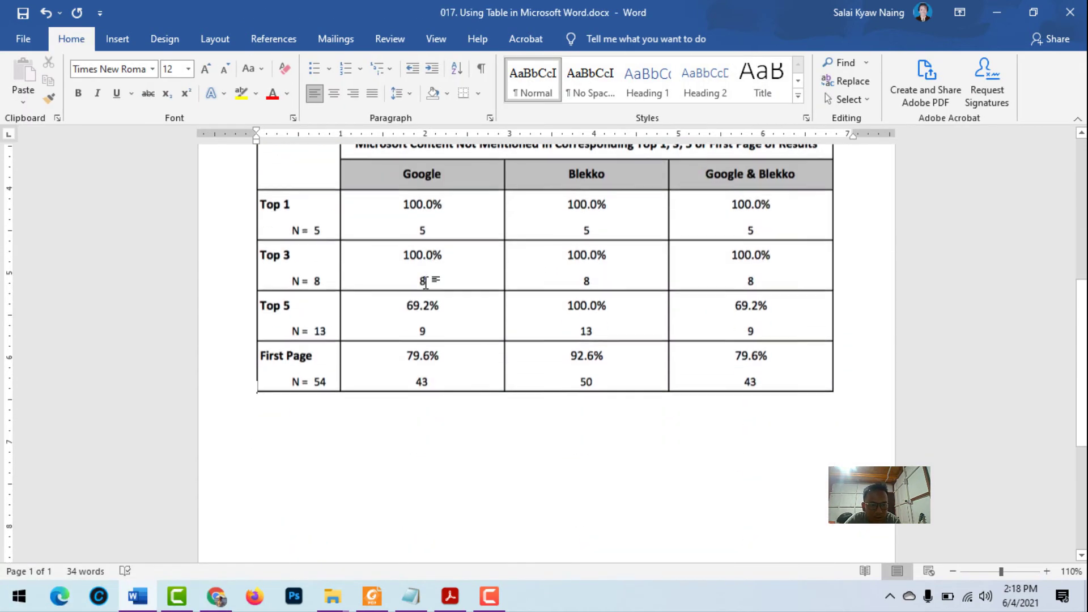
scroll(624, 260, down, 5)
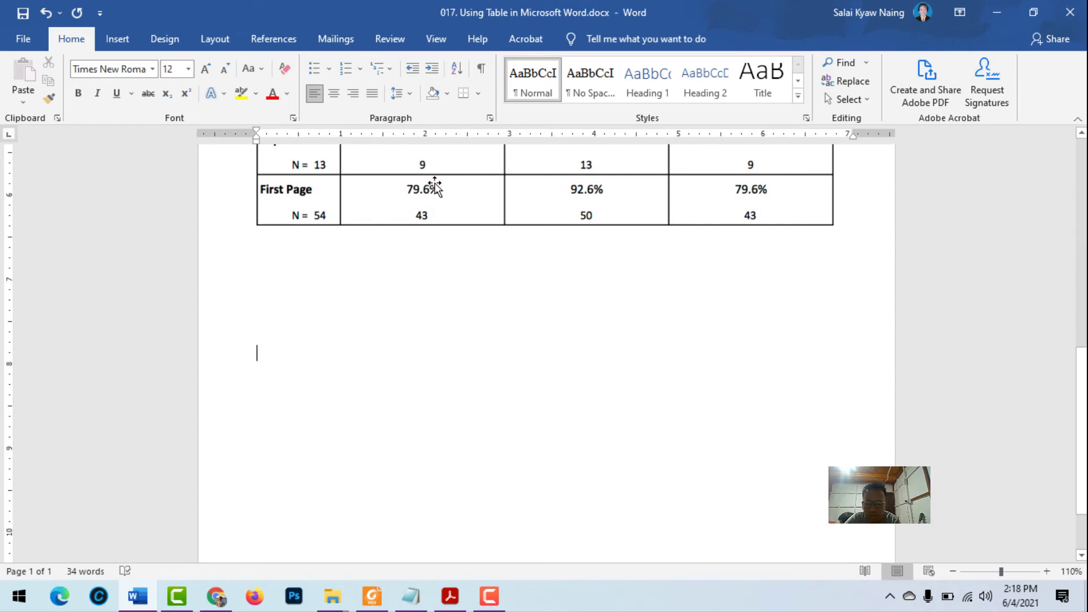
key(BackSpace)
key(BackSpace)
key(BackSpace)
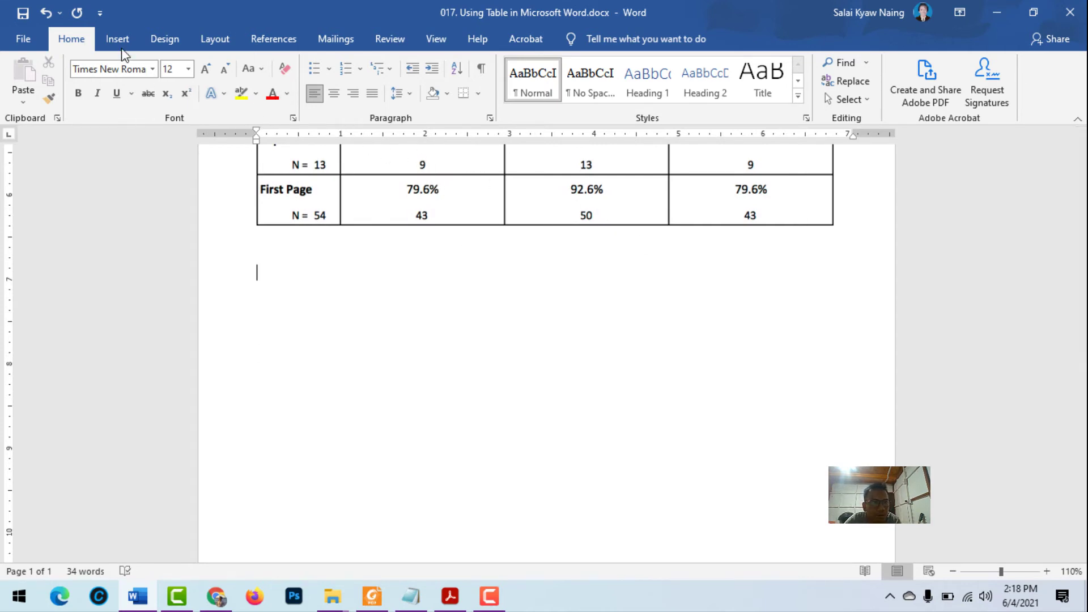
Step: Insert the sample picture maxresdefault.jpg from this device into the document
click(118, 38)
click(163, 79)
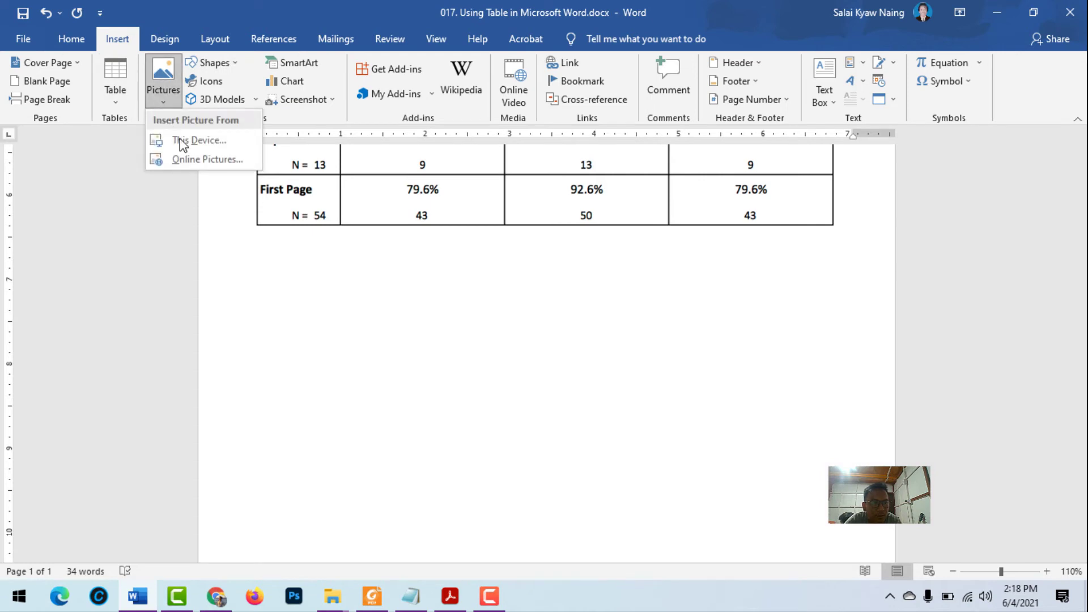
click(181, 141)
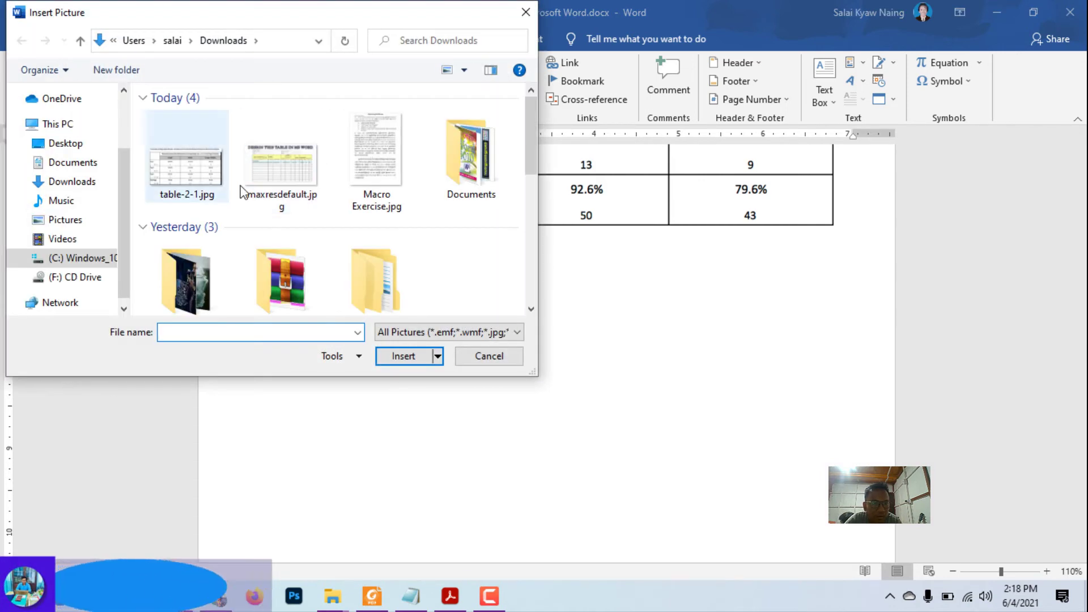
click(282, 164)
click(403, 356)
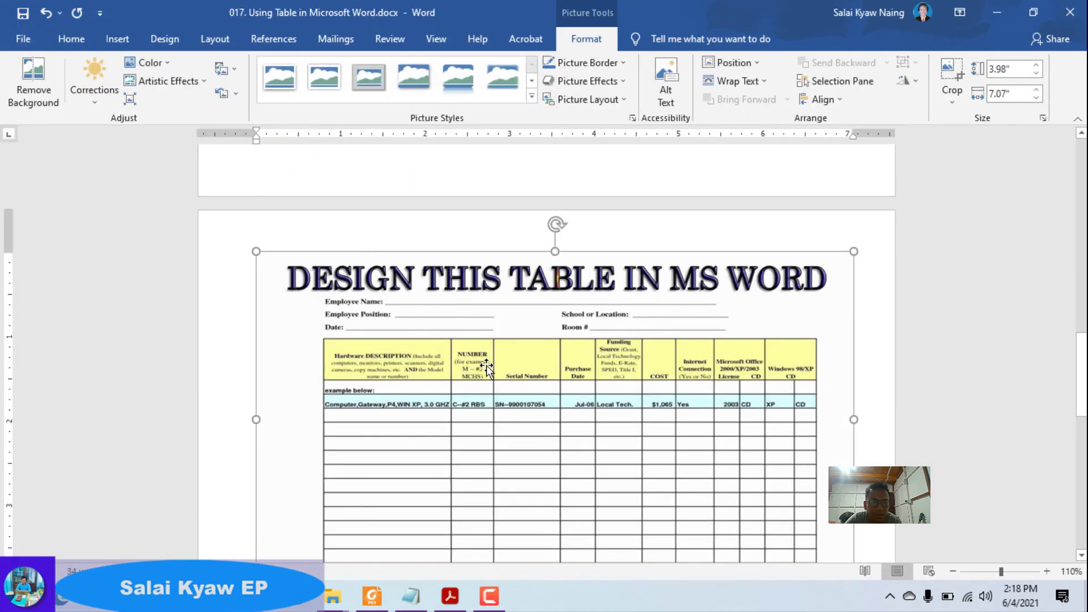
Step: Scroll back up to review the finished green purchase table with entries 01–04
scroll(486, 368, up, 2)
scroll(505, 345, up, 5)
scroll(505, 346, up, 5)
scroll(512, 344, up, 3)
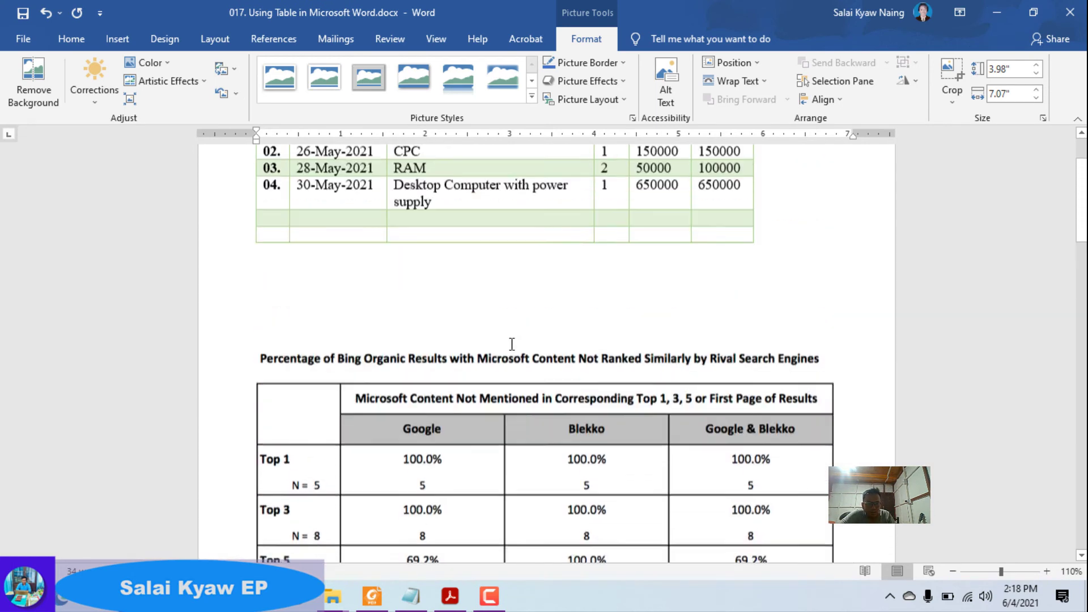
scroll(511, 344, up, 1)
scroll(512, 344, up, 1)
scroll(516, 343, down, 3)
scroll(521, 341, down, 7)
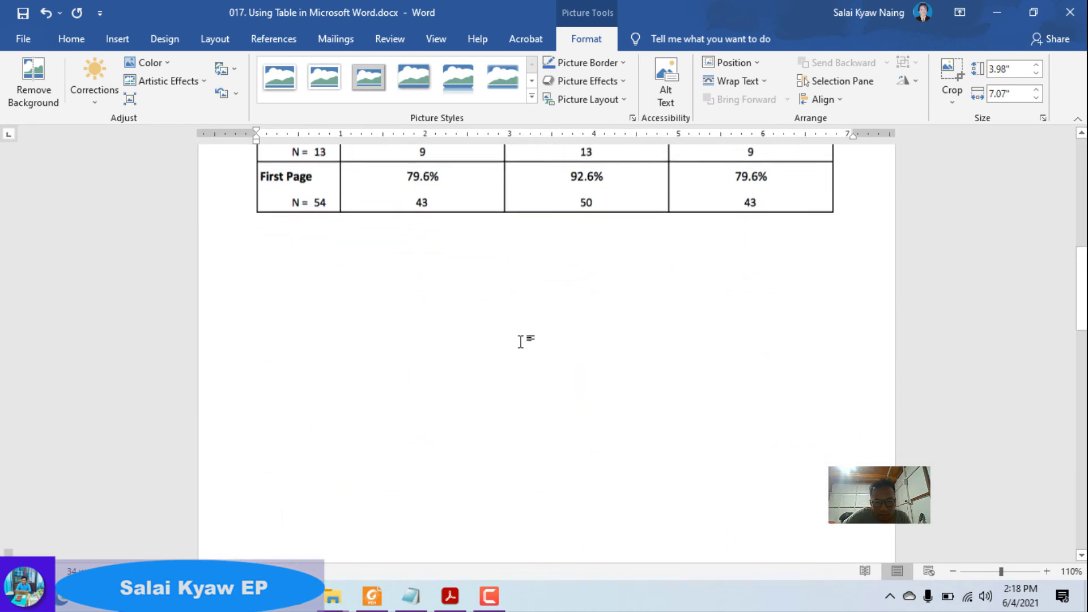
scroll(520, 342, down, 5)
scroll(484, 382, down, 3)
scroll(513, 323, up, 8)
scroll(507, 338, up, 4)
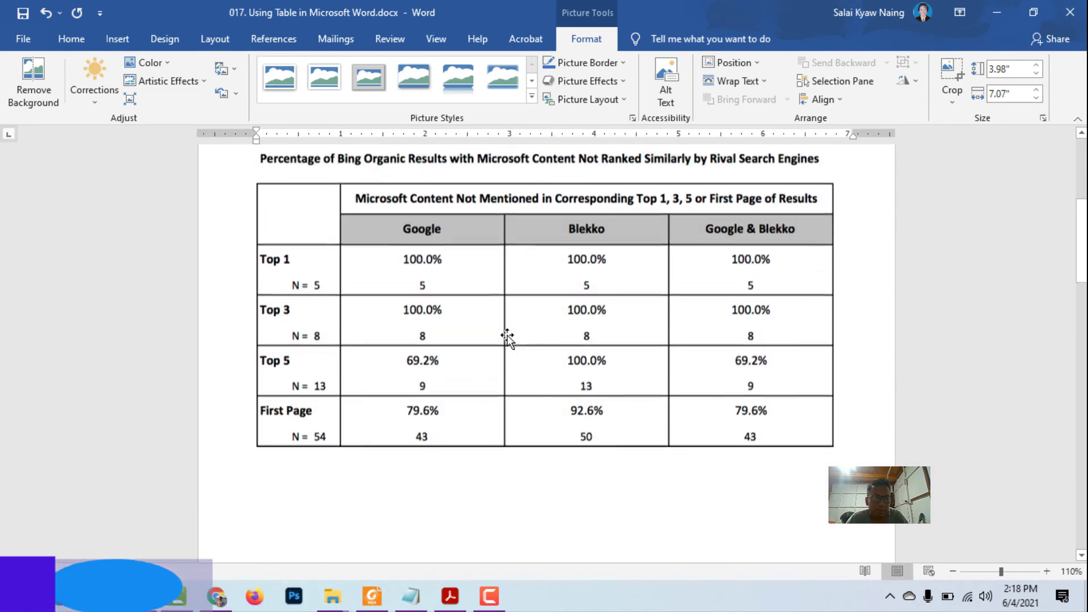
scroll(507, 338, up, 3)
scroll(507, 338, up, 3)
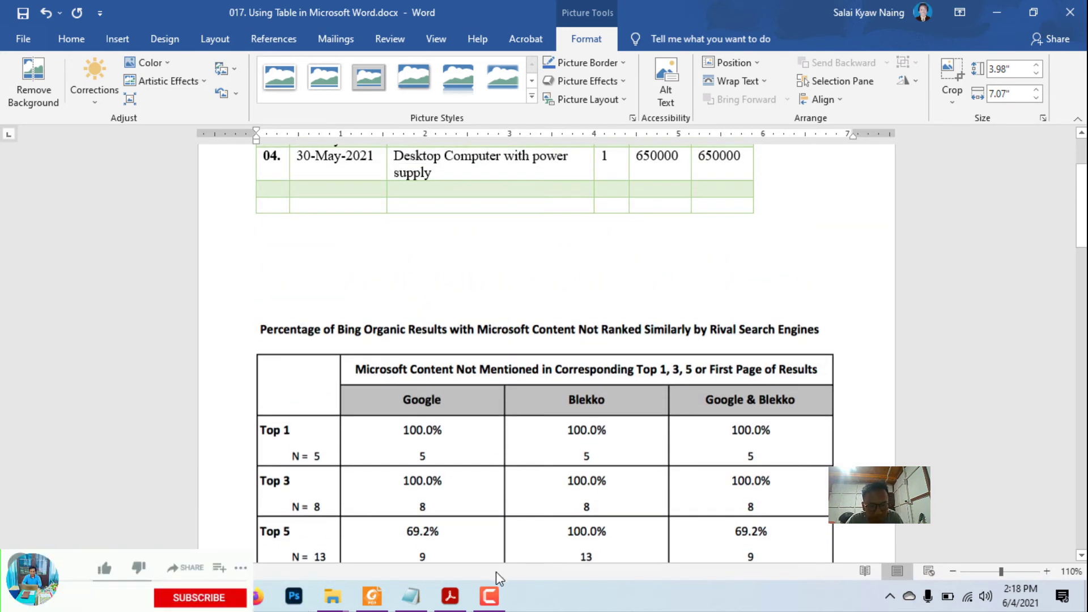
click(489, 595)
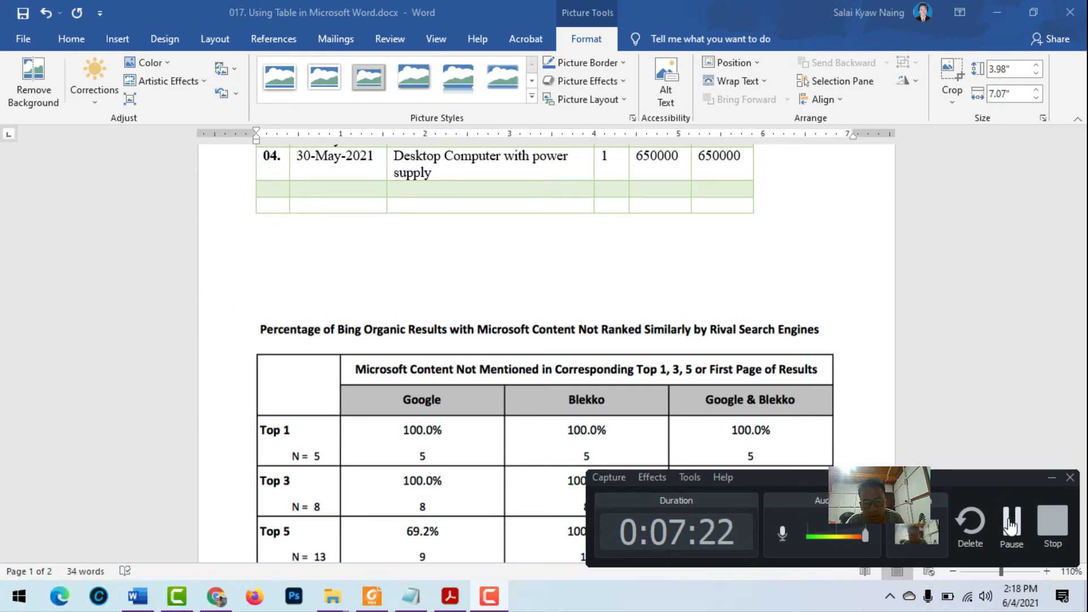
click(1010, 518)
scroll(517, 389, up, 3)
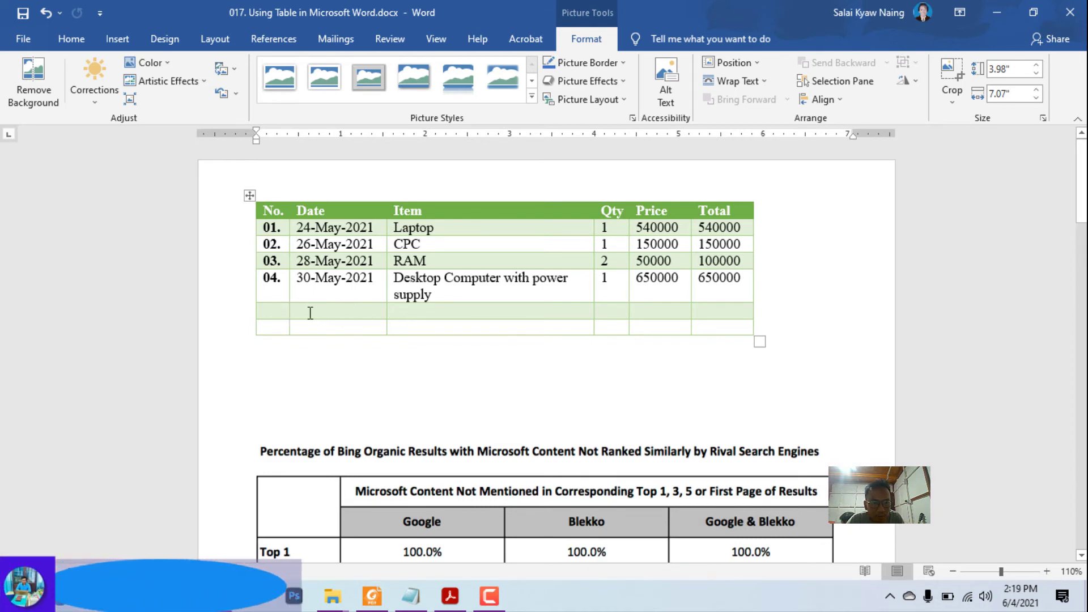
Step: Merge the Item cells of the two blank bottom rows into one tall cell
scroll(639, 416, down, 1)
scroll(637, 417, up, 1)
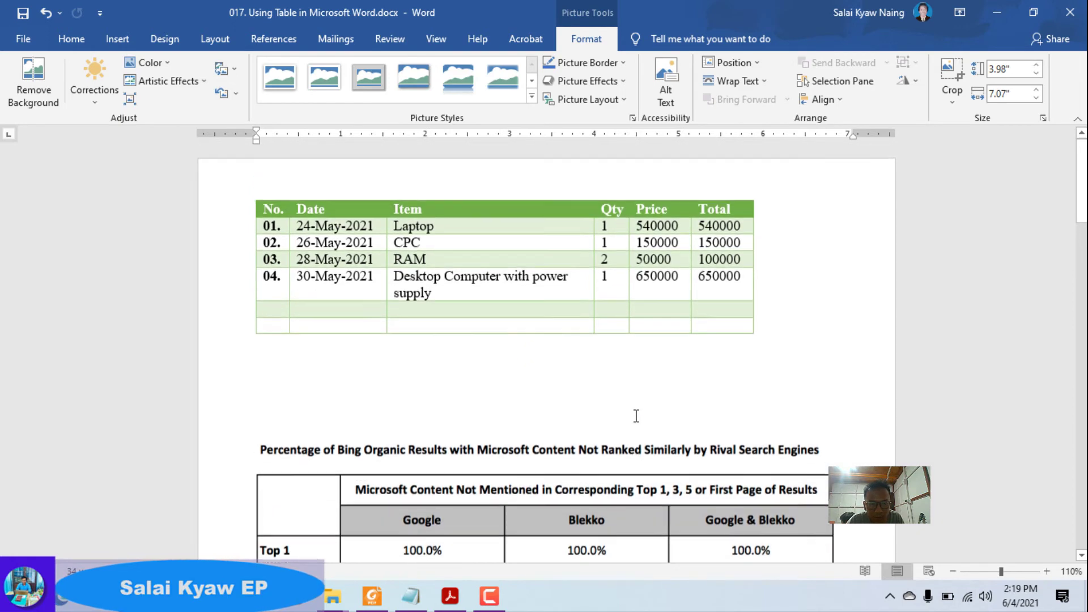
drag(444, 320, 524, 328)
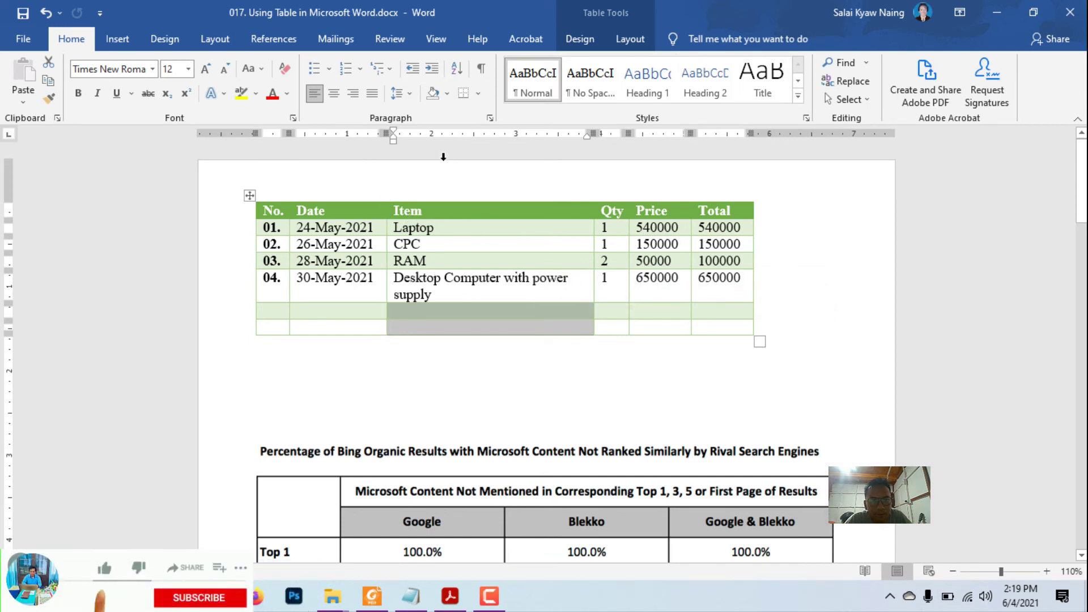
right_click(453, 315)
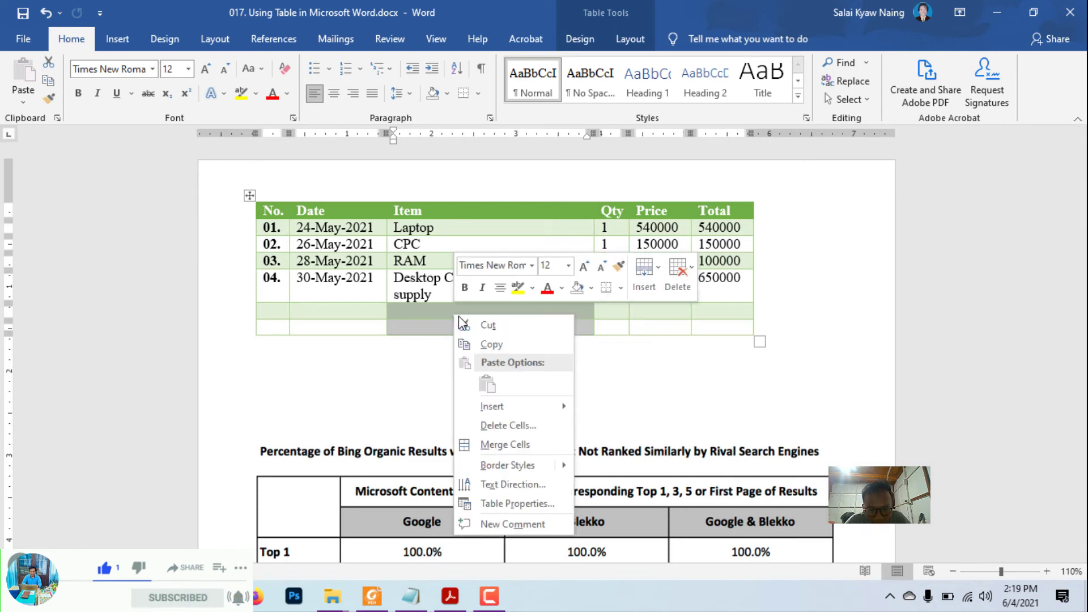
click(519, 445)
click(508, 321)
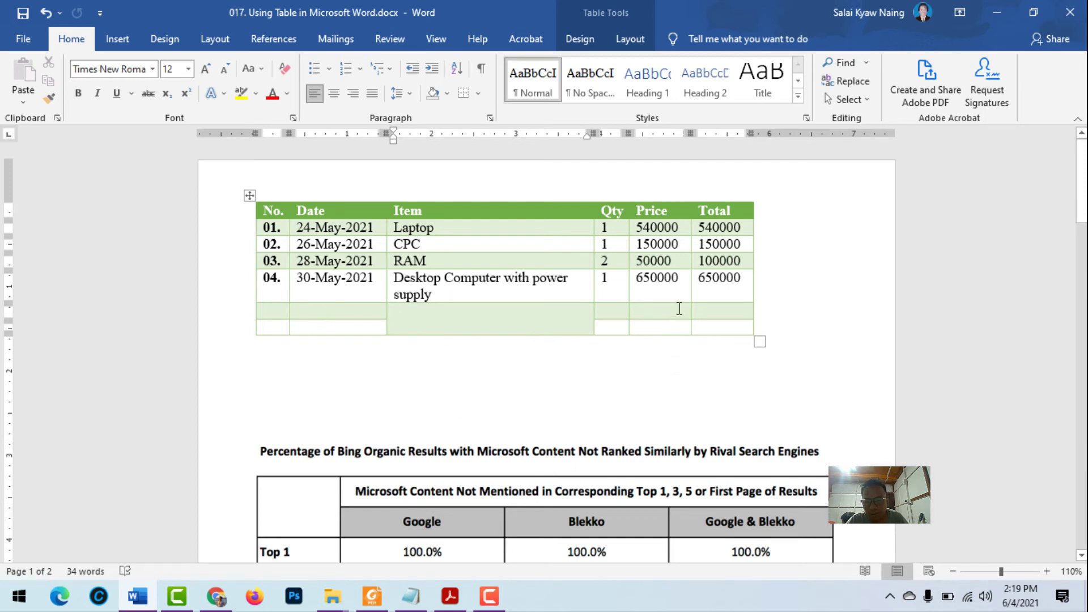
Step: Merge the Price and Total cells of the first blank row, leaving the first-column cells unmerged
drag(697, 309, 660, 312)
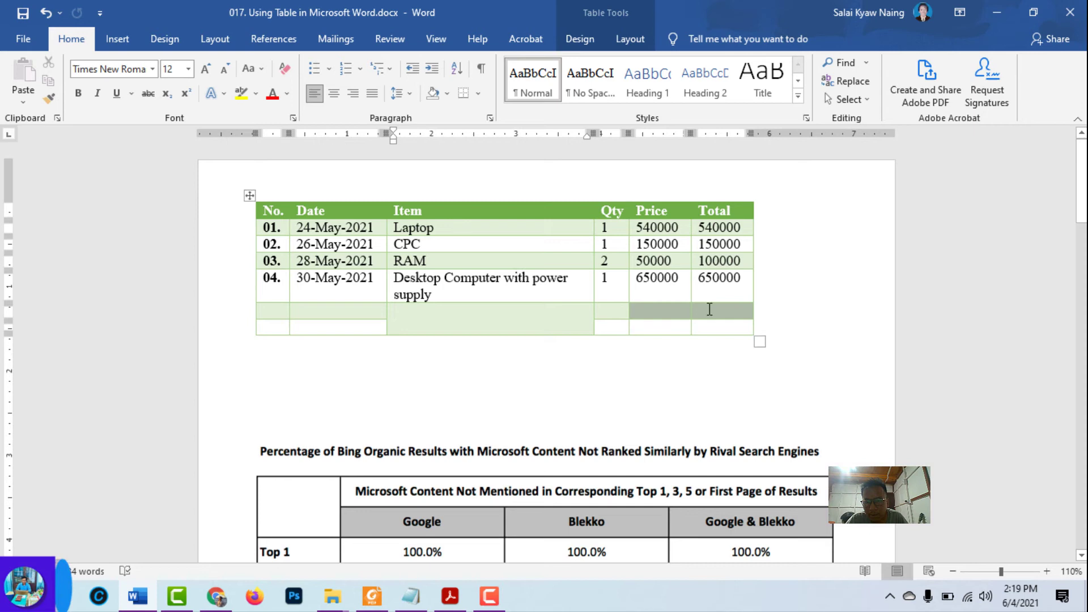
right_click(662, 311)
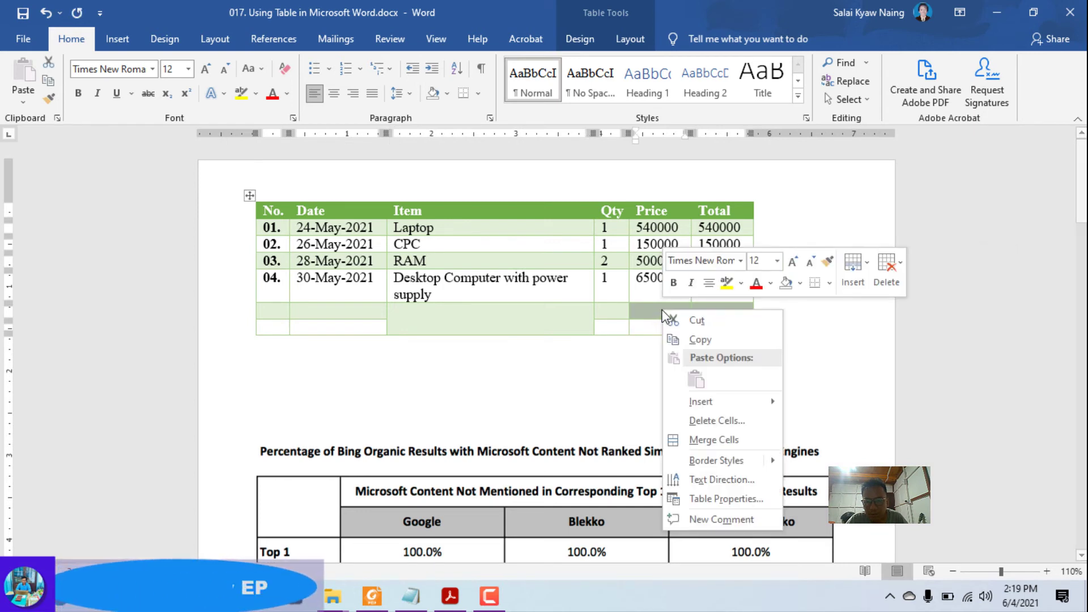
click(701, 440)
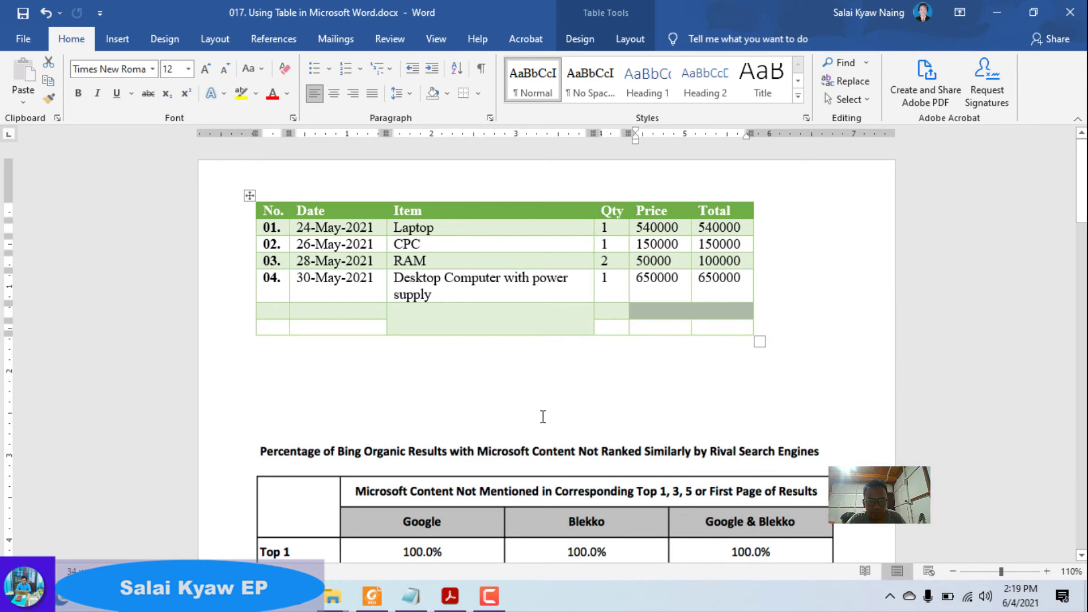
drag(274, 322, 280, 316)
right_click(281, 322)
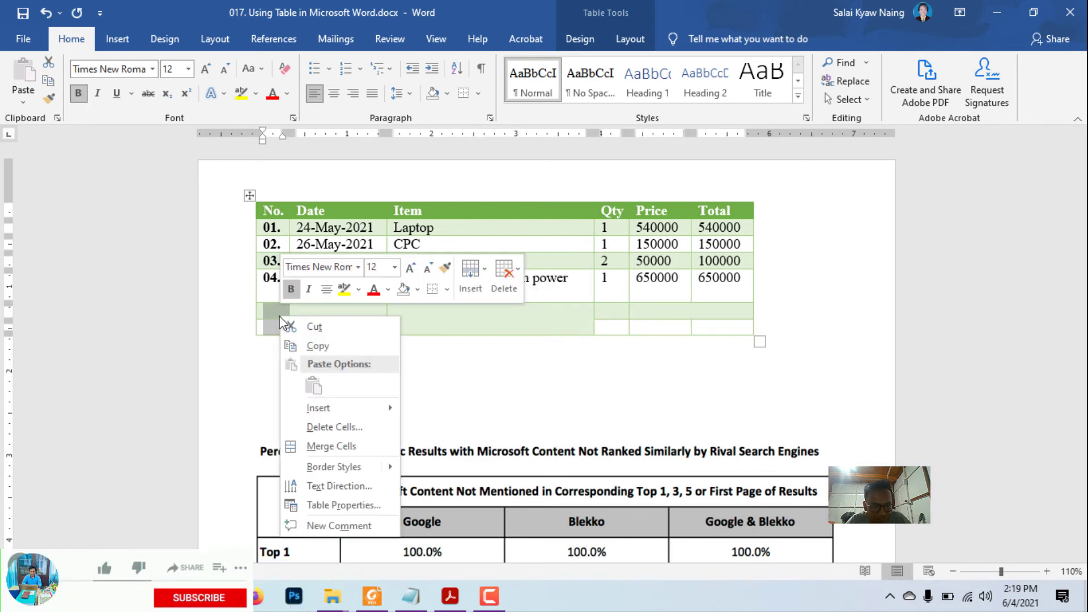
key(Escape)
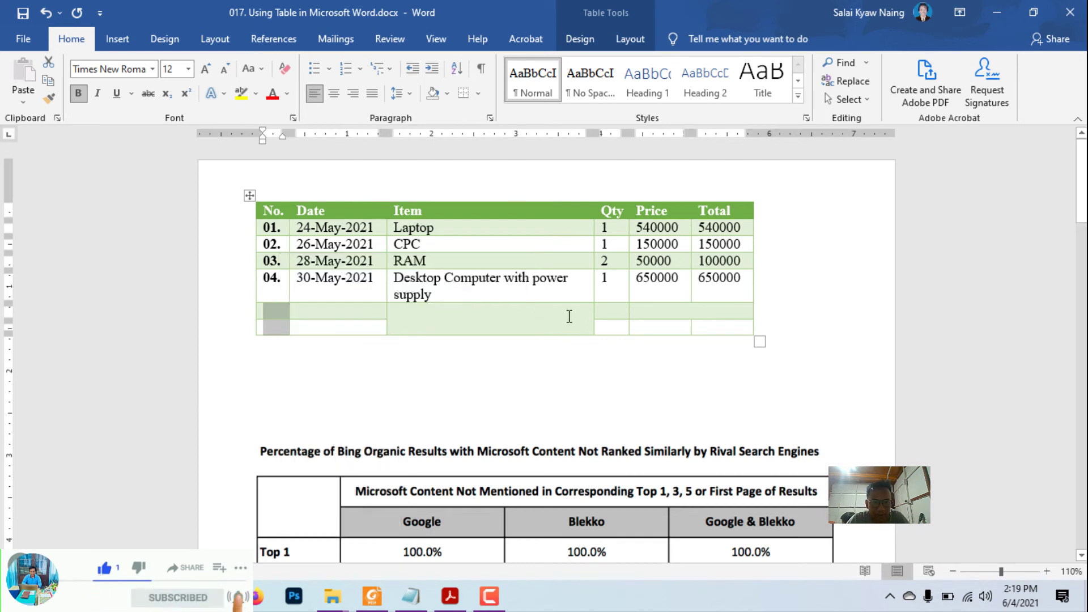
click(260, 318)
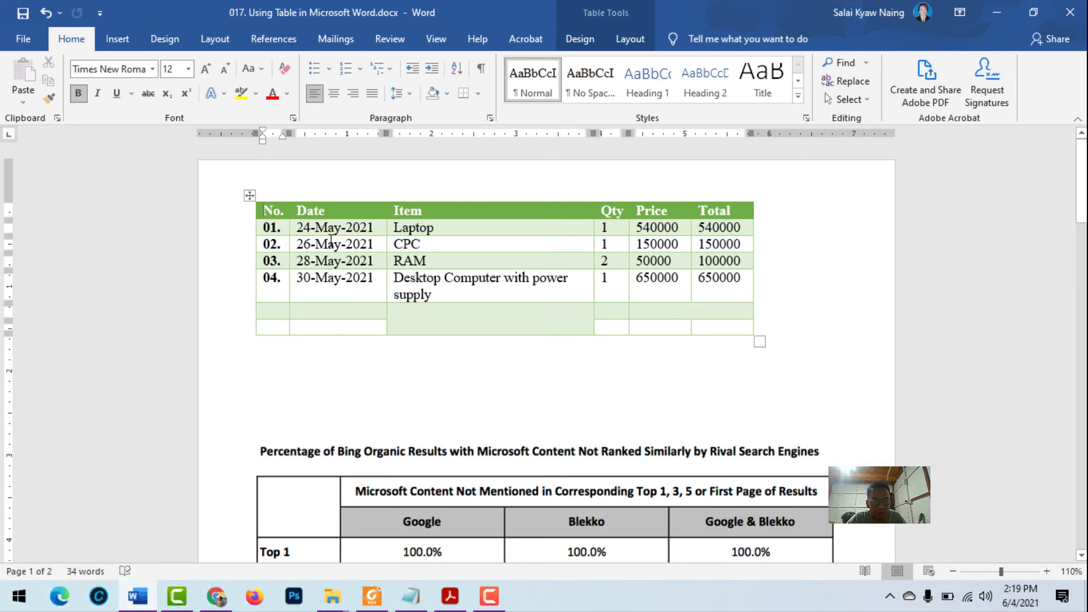
drag(269, 211, 873, 337)
key(BackSpace)
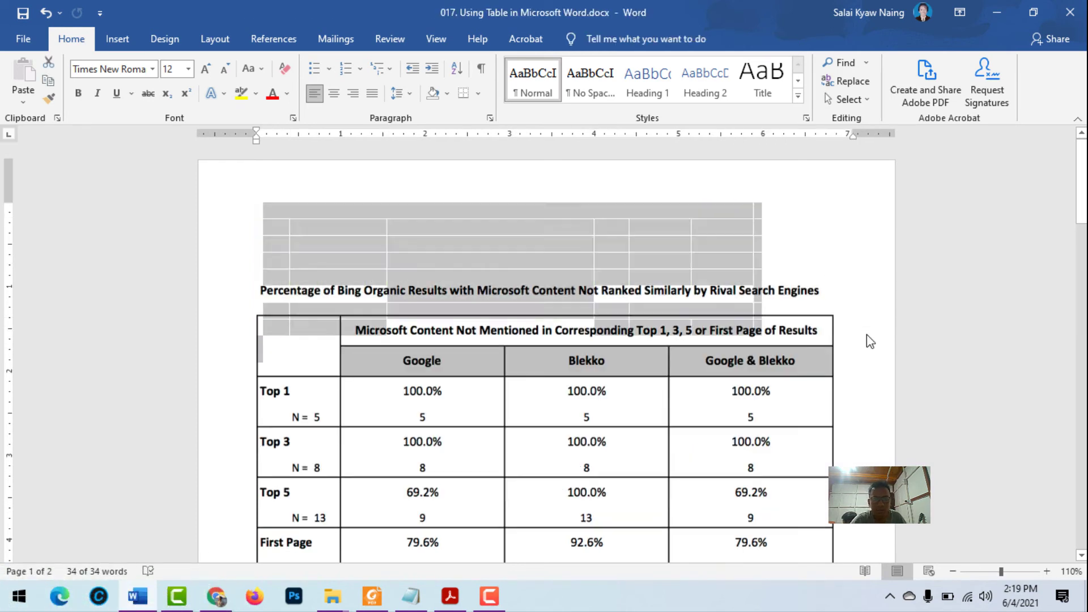
key(ctrl+z)
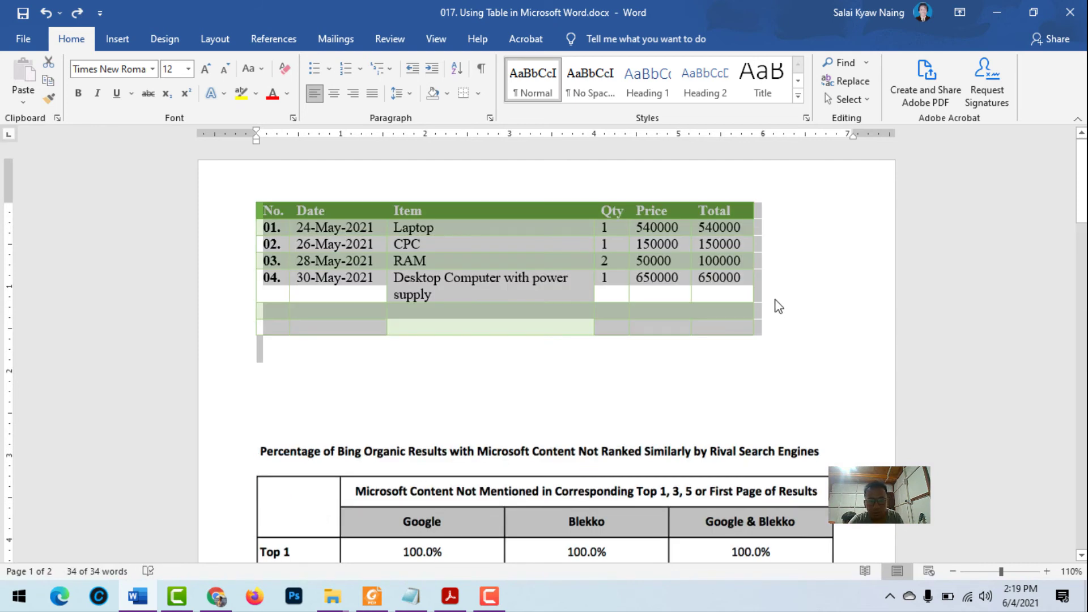
key(ctrl+y)
key(ctrl+z)
click(340, 227)
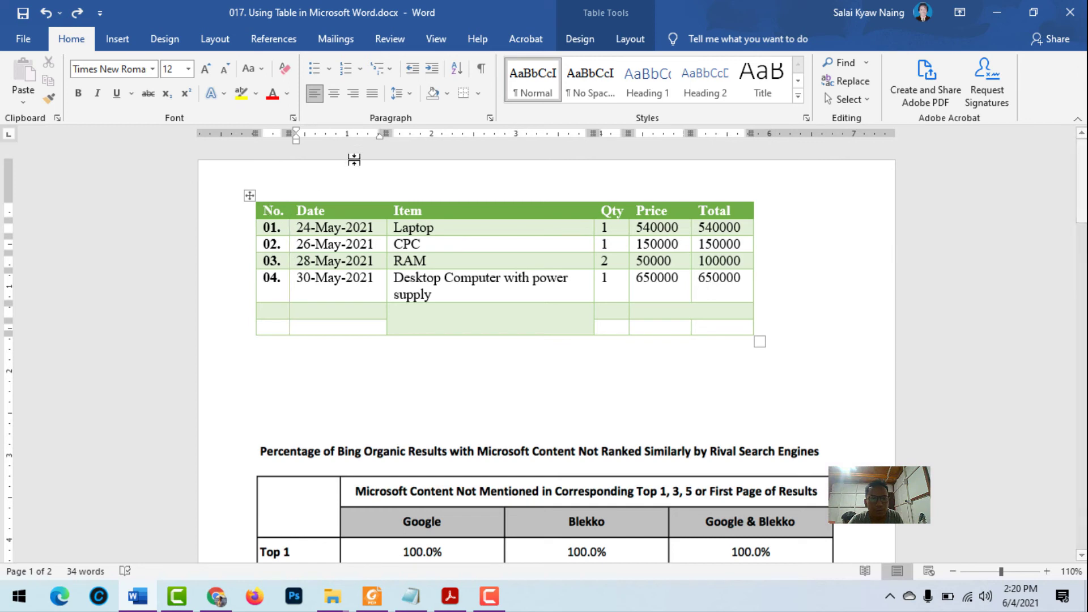
click(363, 199)
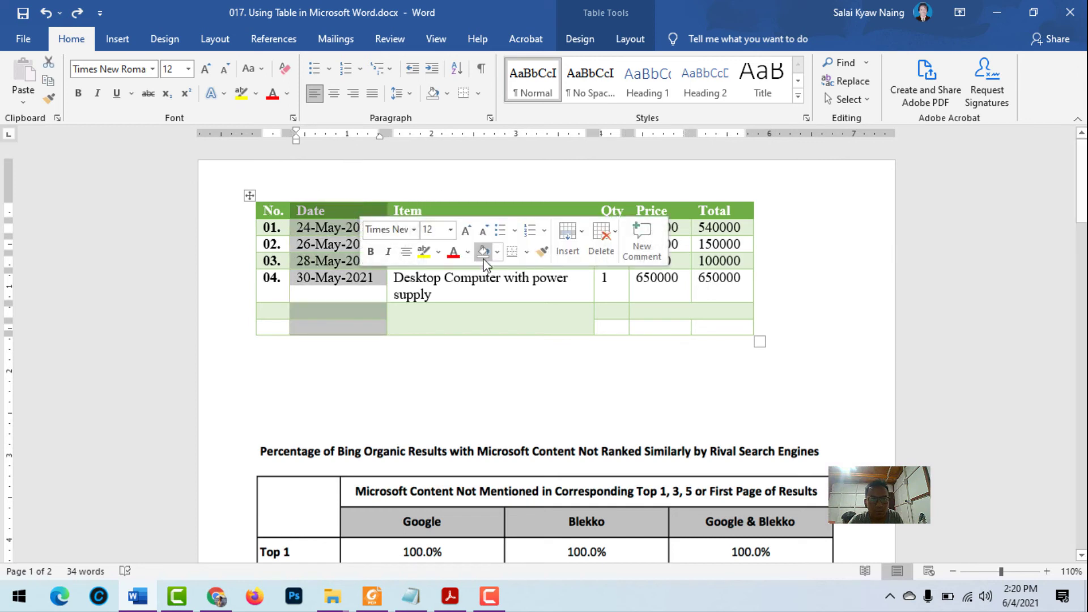
click(479, 288)
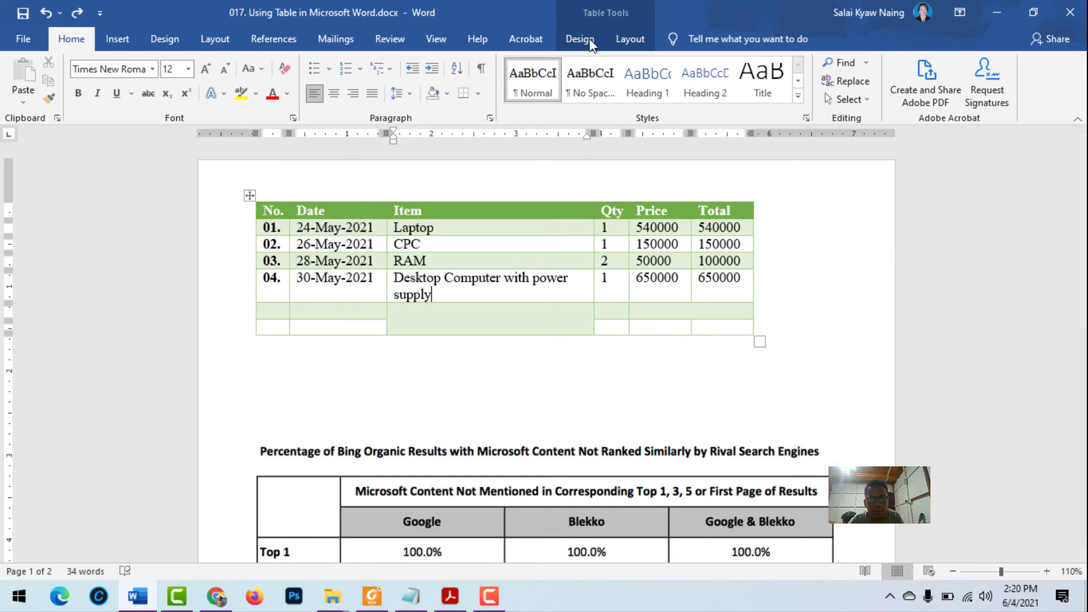
click(580, 39)
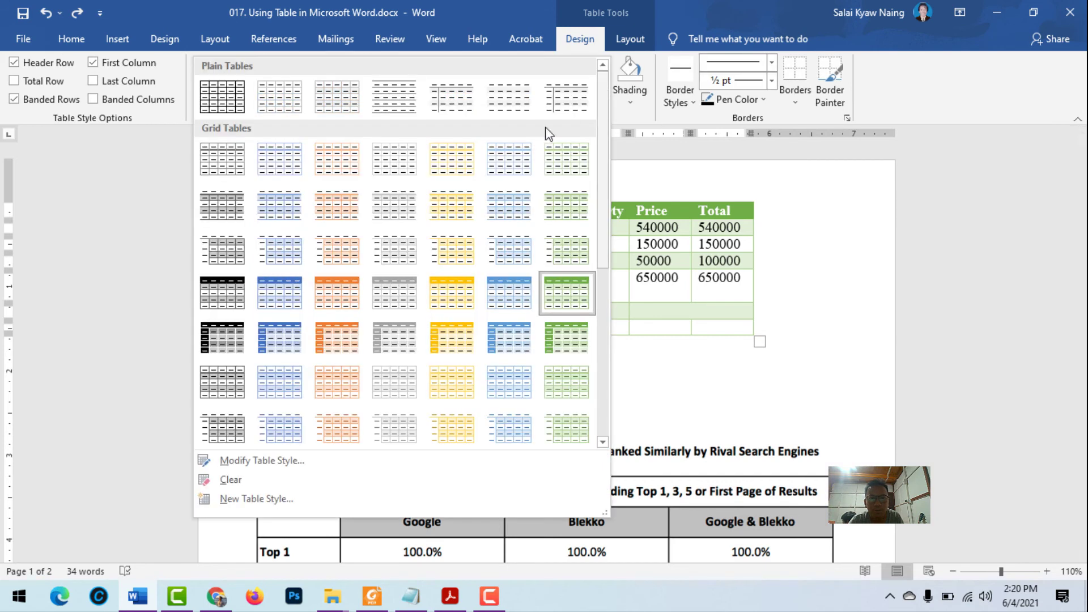
click(603, 97)
click(567, 292)
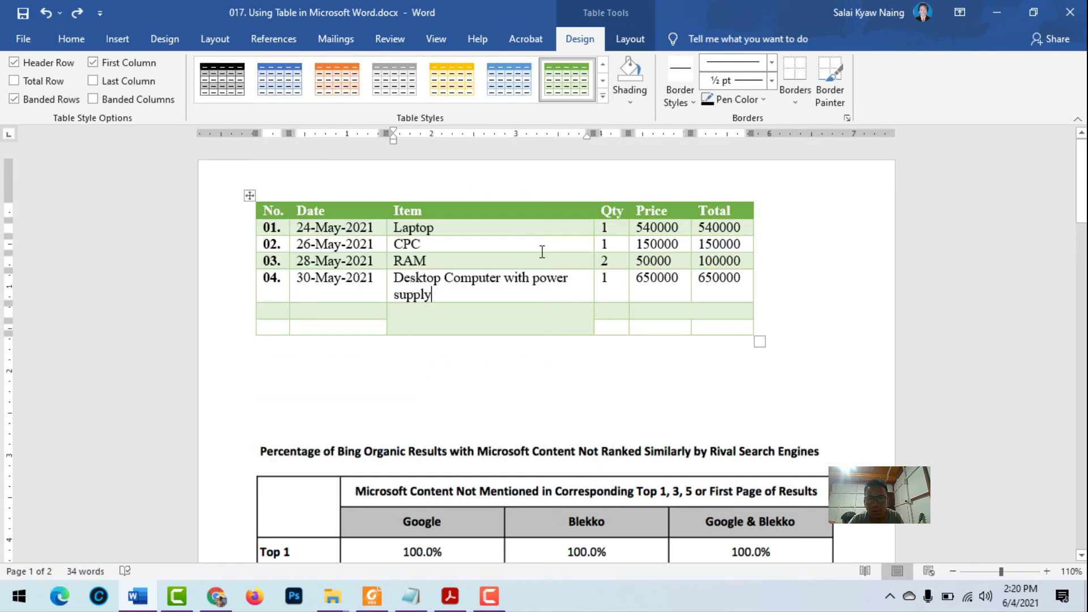
click(449, 389)
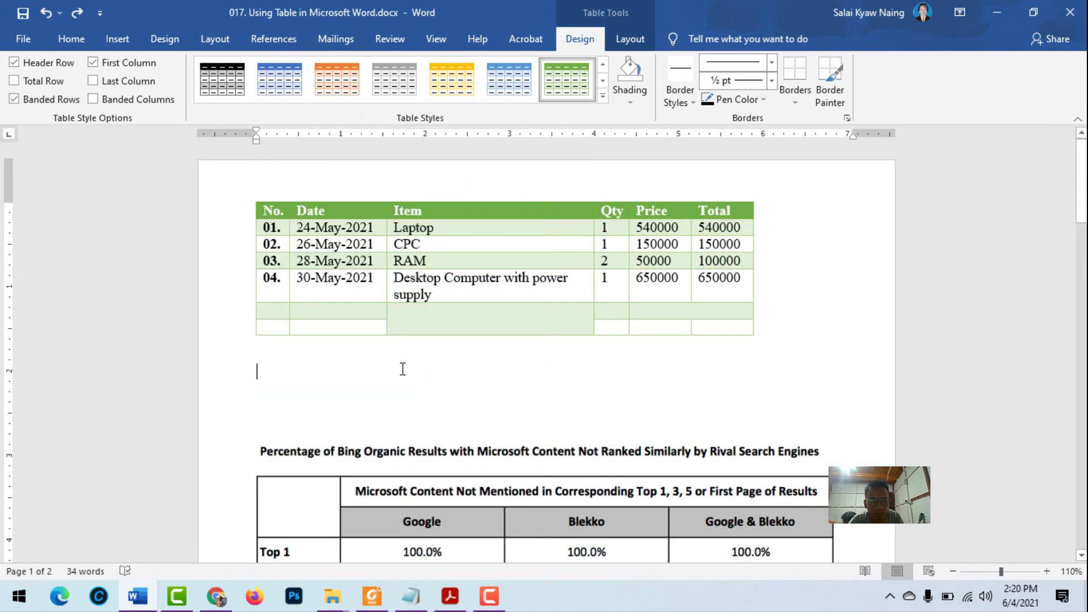
Step: Insert a 7-column, 6-row practice table and type test text into several cells
click(117, 39)
click(116, 85)
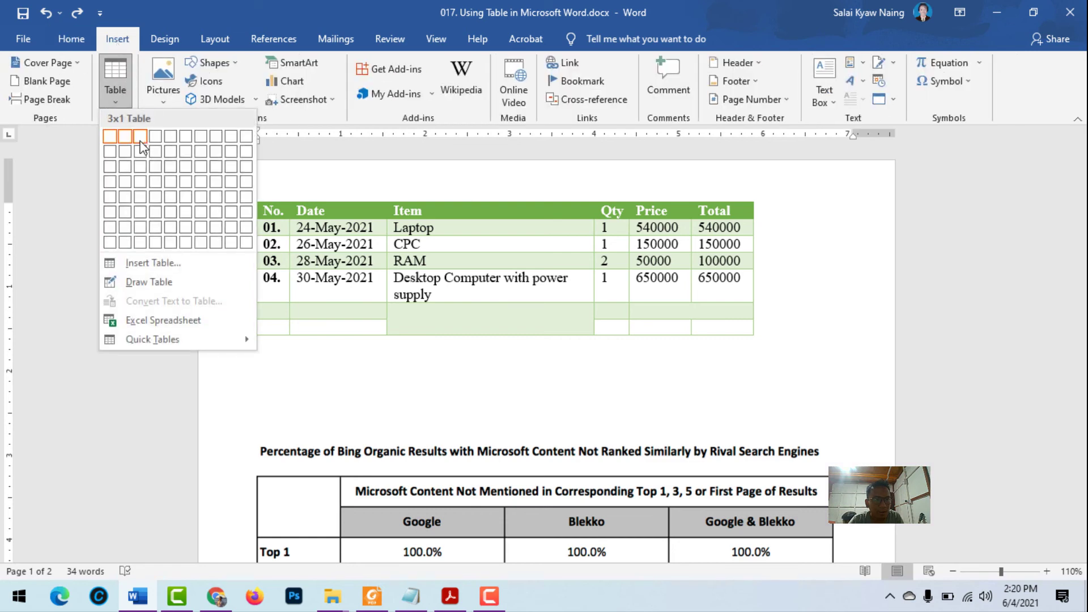
click(201, 212)
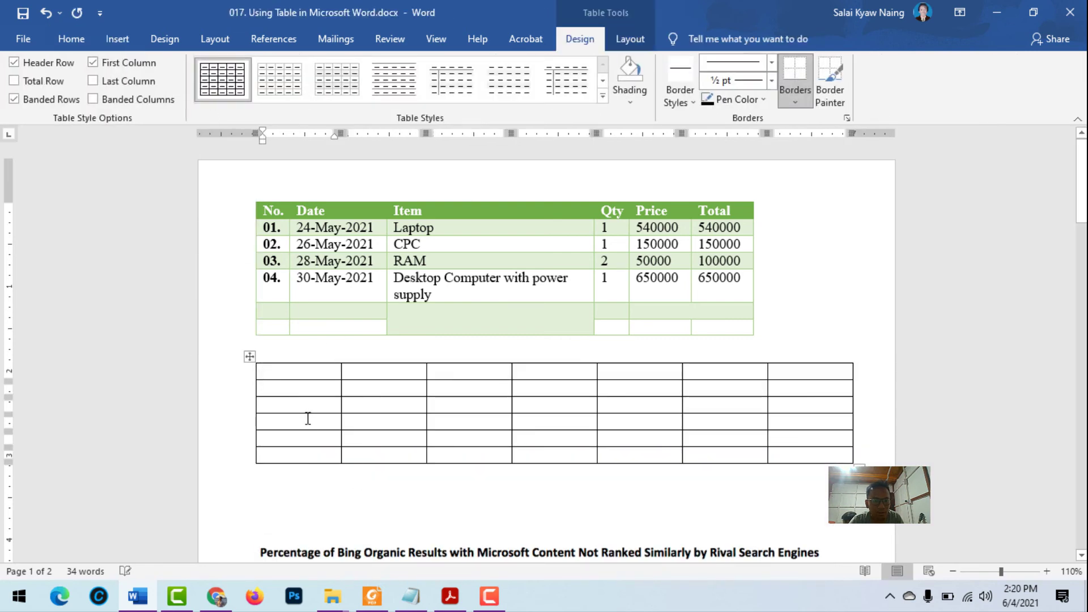
text(Wfds)
key(Tab)
key(Tab)
text(s)
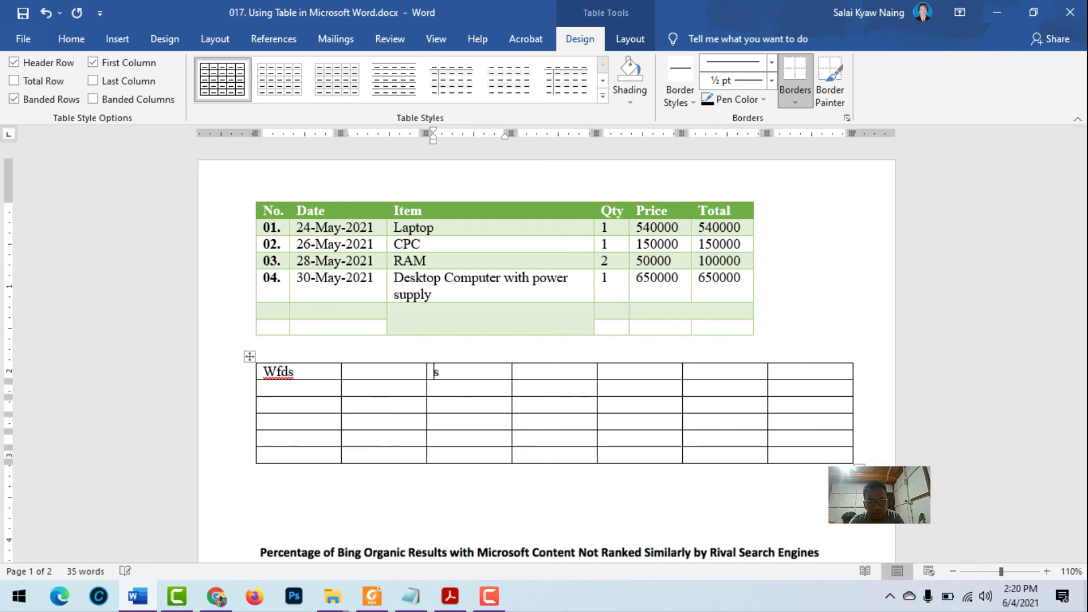
text(daf)
click(442, 406)
text(fsad)
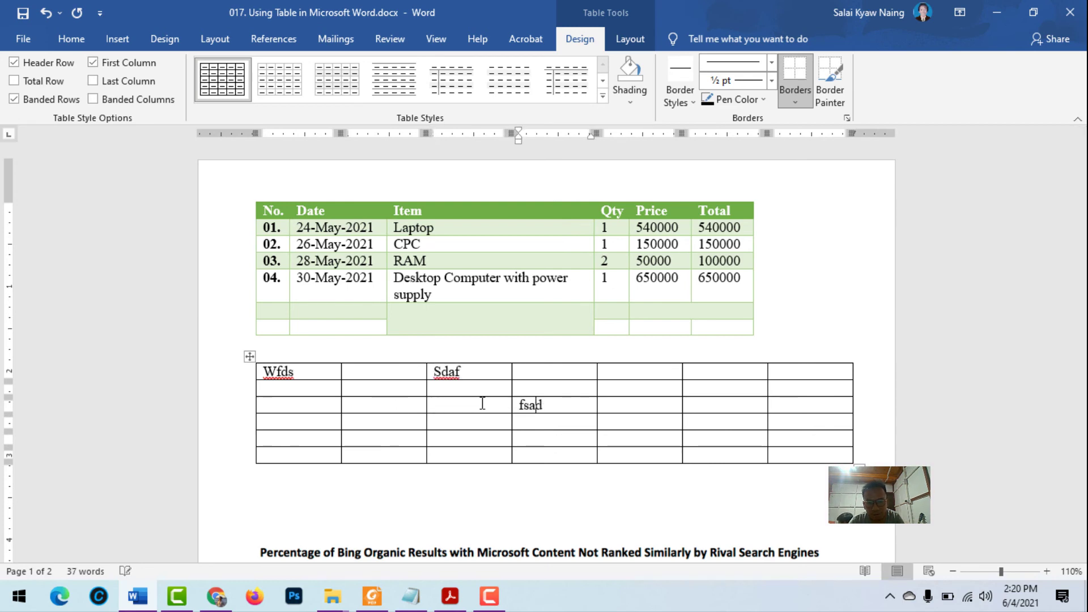
text(fadf)
key(Tab)
text(f)
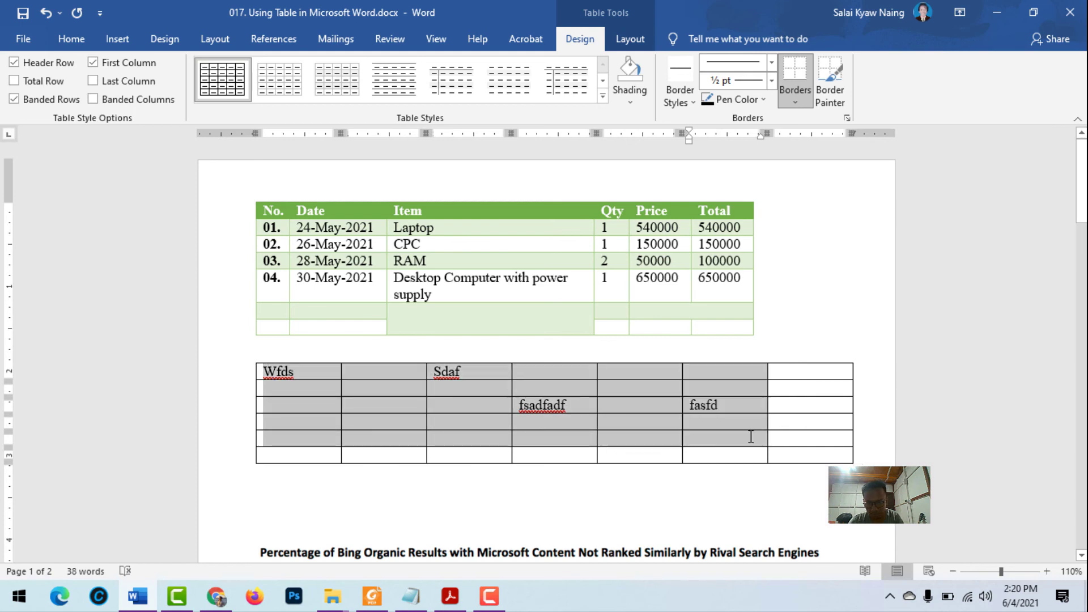
Step: Clear the test text and delete the whole practice table with Backspace
drag(314, 378, 838, 435)
key(Delete)
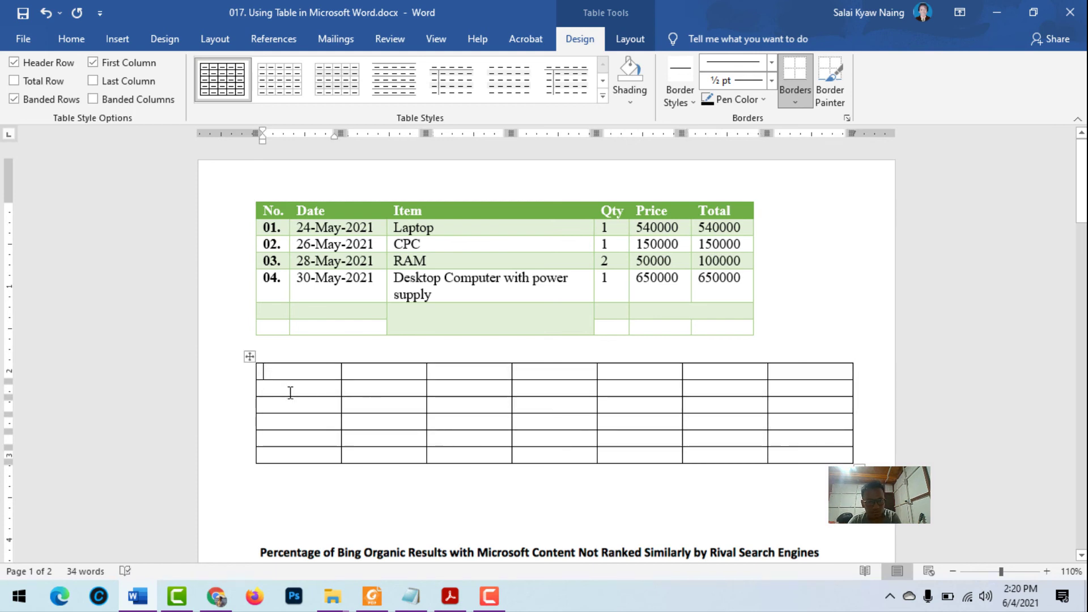
drag(275, 377, 796, 441)
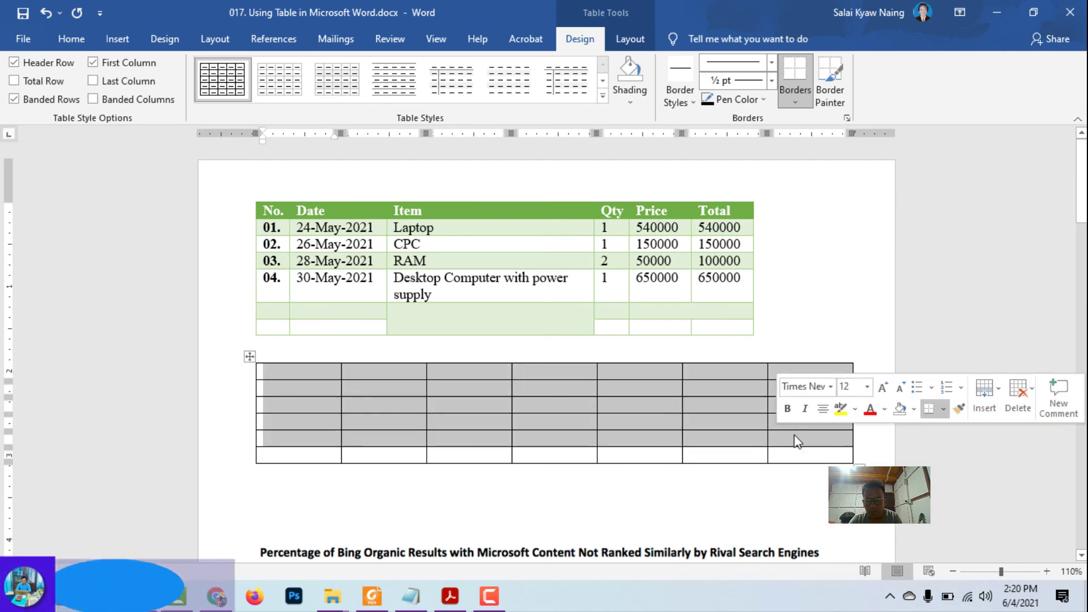
text(sdaf)
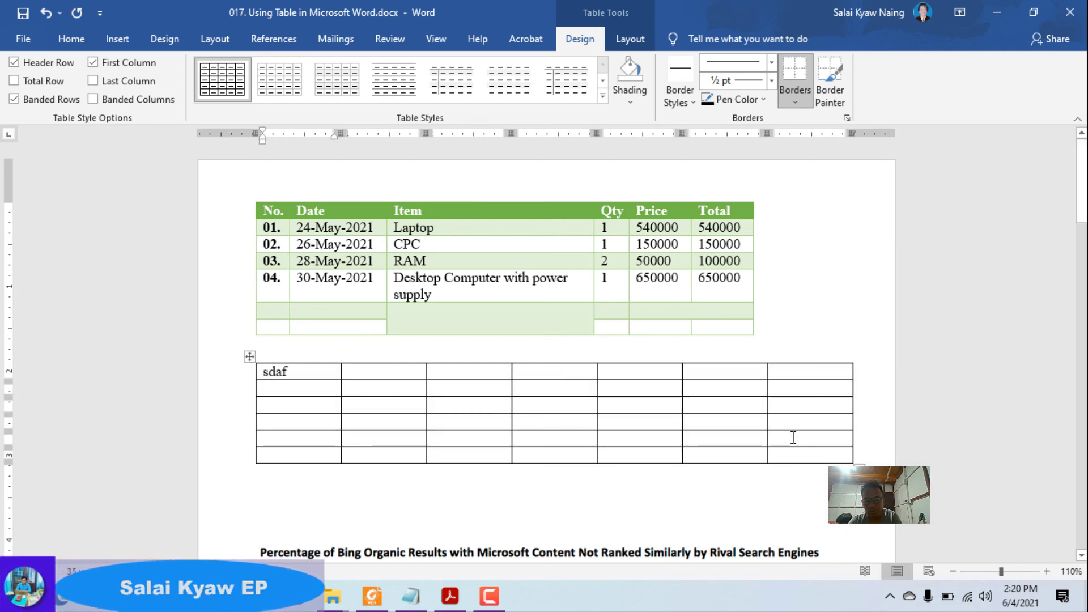
click(714, 439)
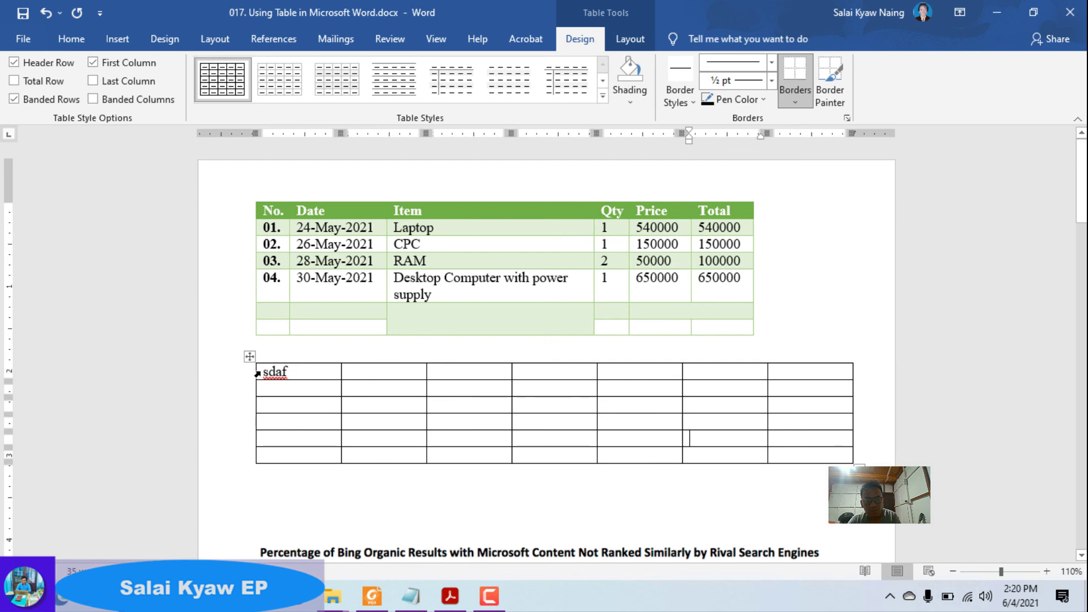
drag(269, 372, 817, 451)
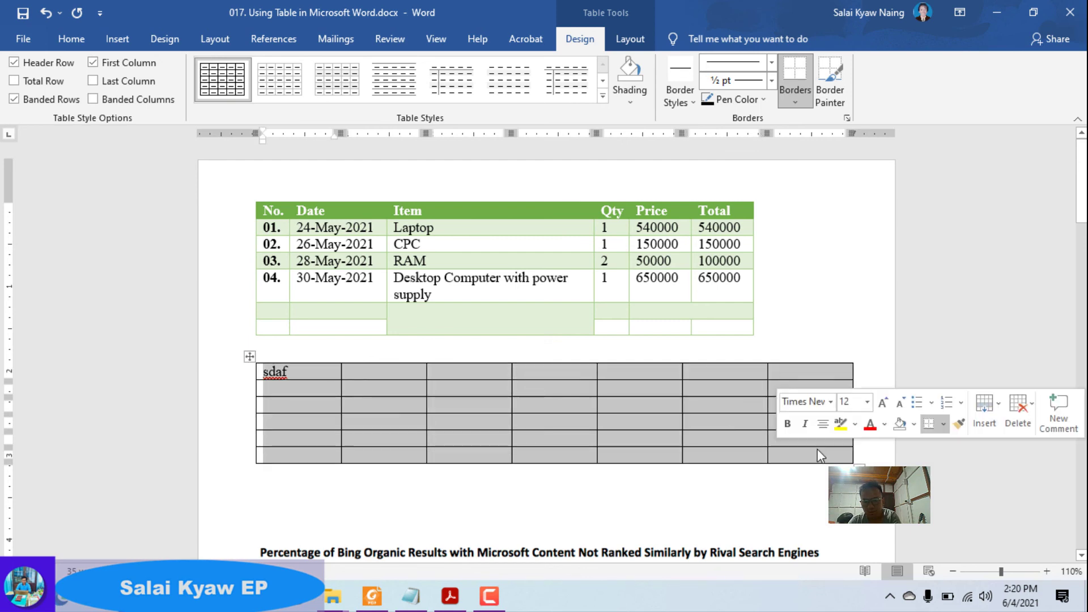
key(BackSpace)
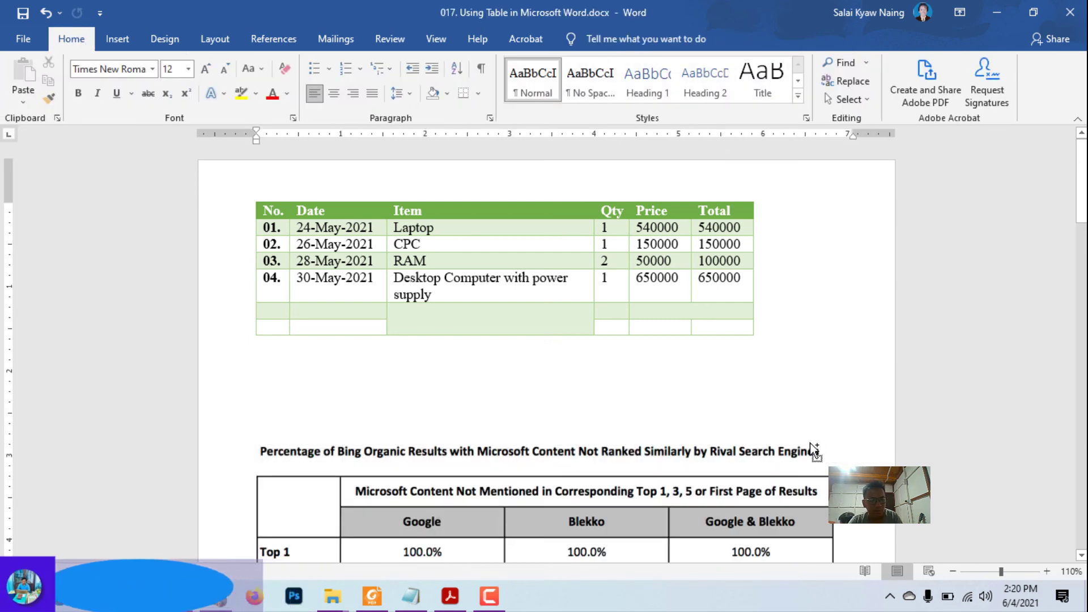
Step: Restore the practice table and delete the word 'sdaf' from its first cell
key(ctrl+z)
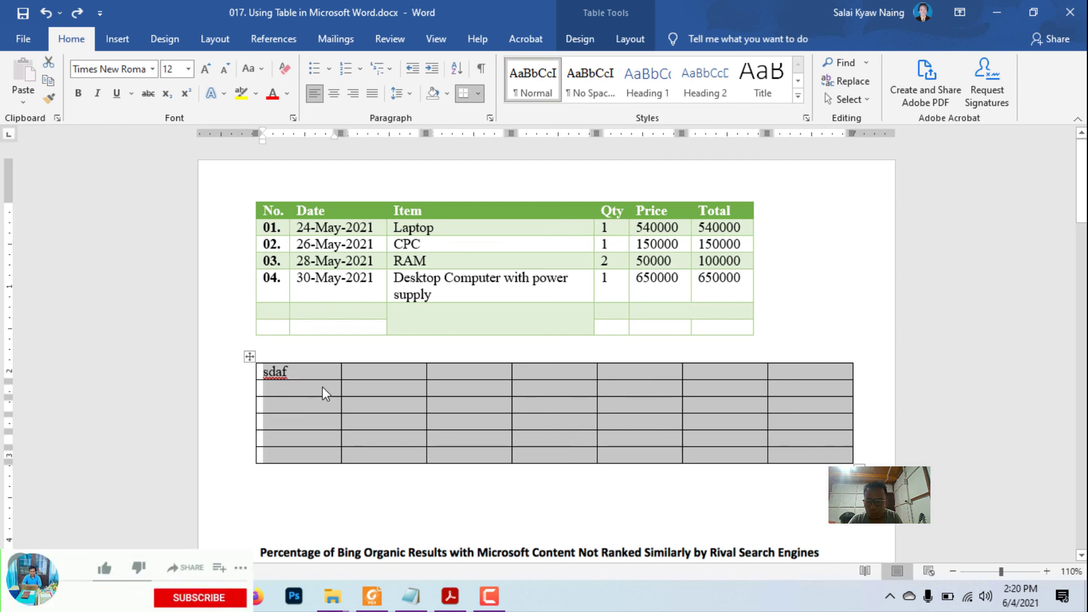
click(301, 372)
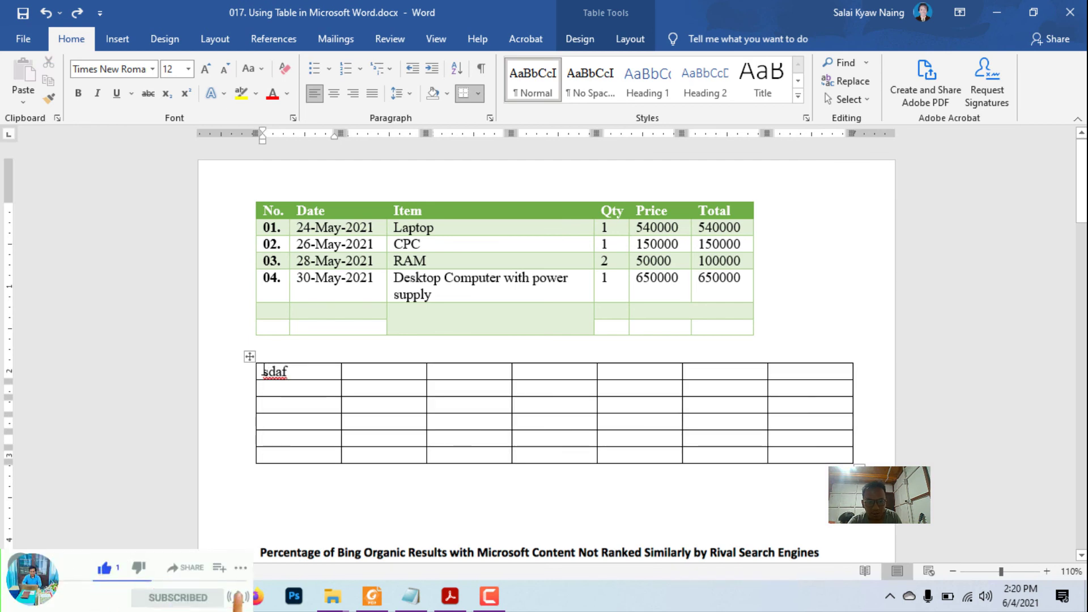
click(305, 377)
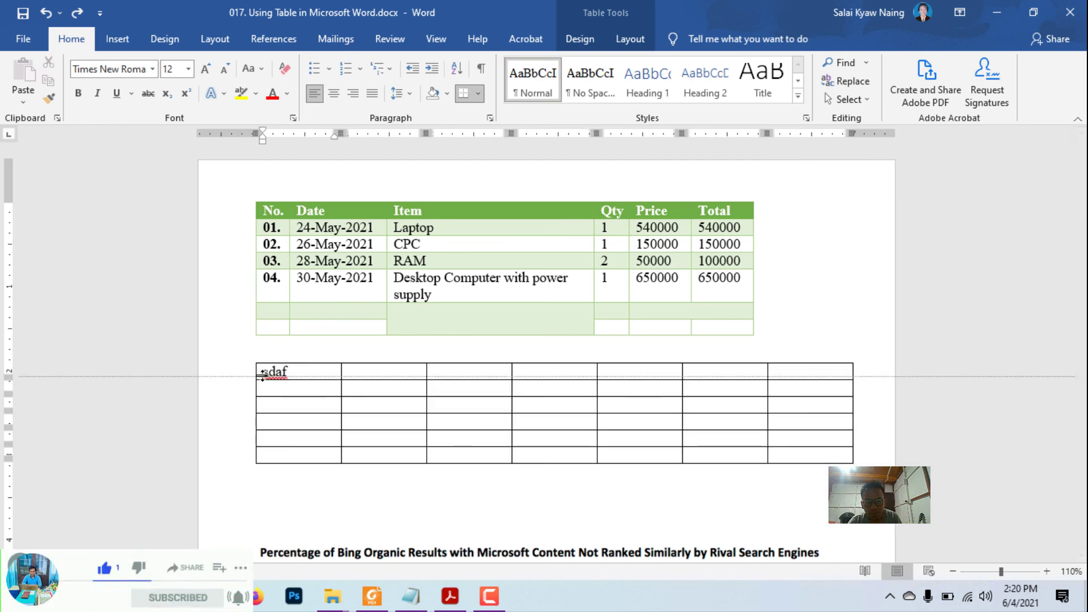
double_click(266, 372)
key(Delete)
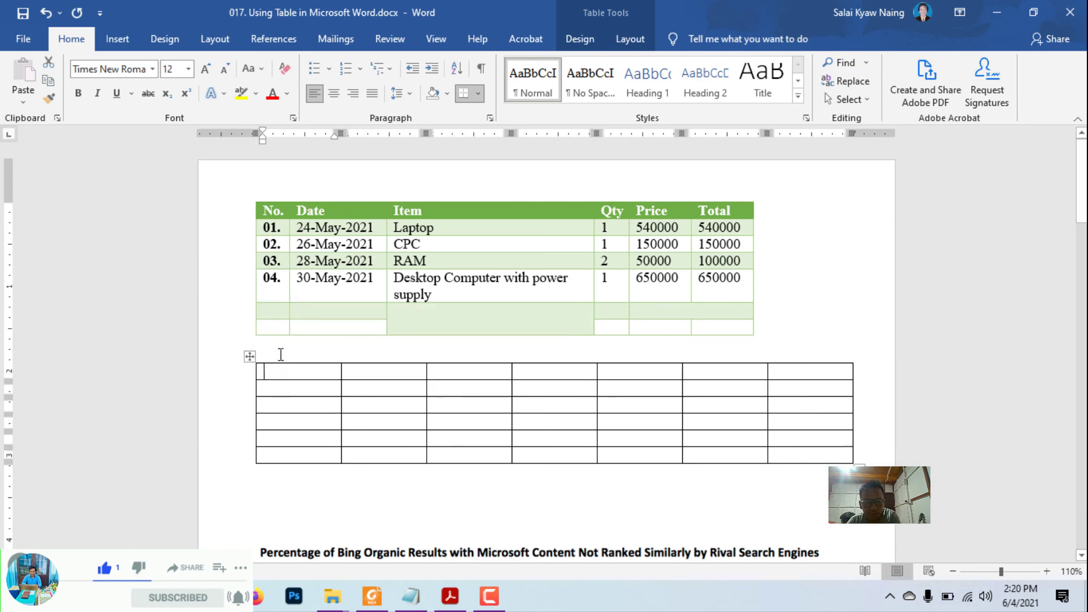
Step: Select the entire practice table and remove it with Delete Table
click(250, 357)
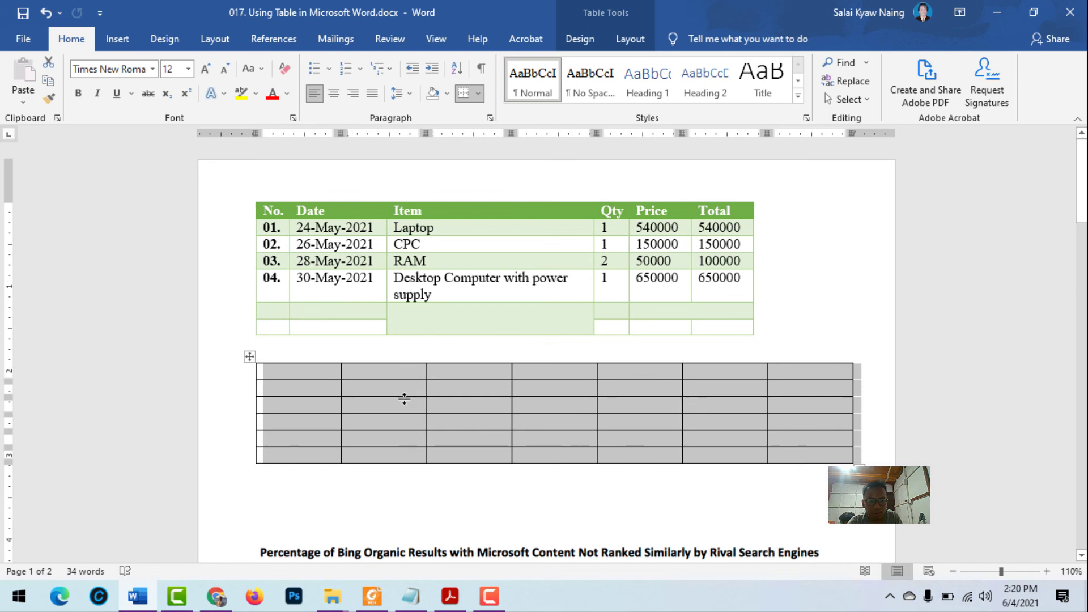
right_click(404, 399)
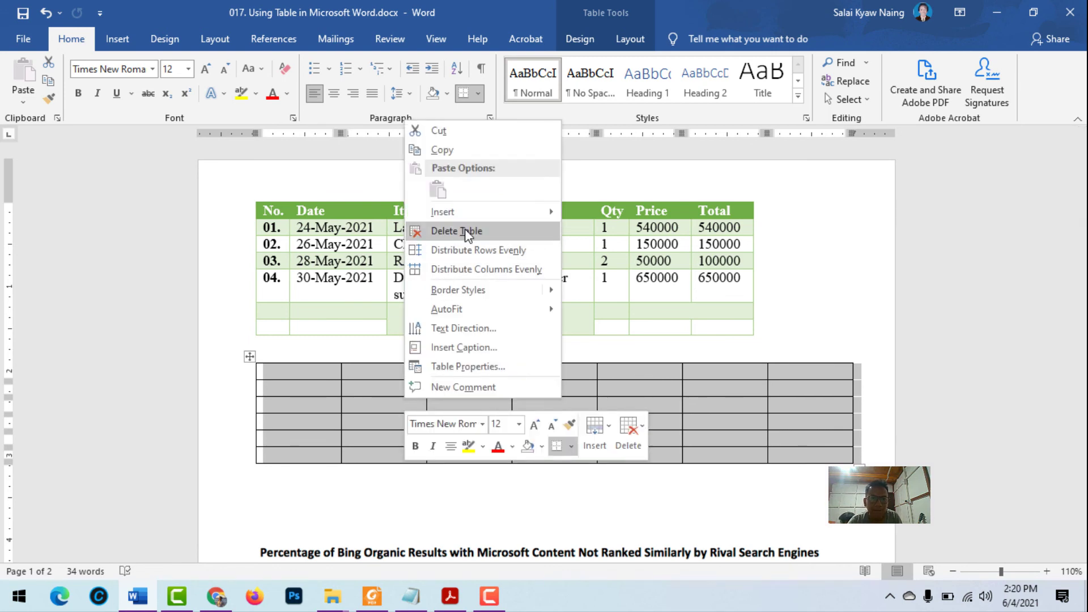
click(302, 370)
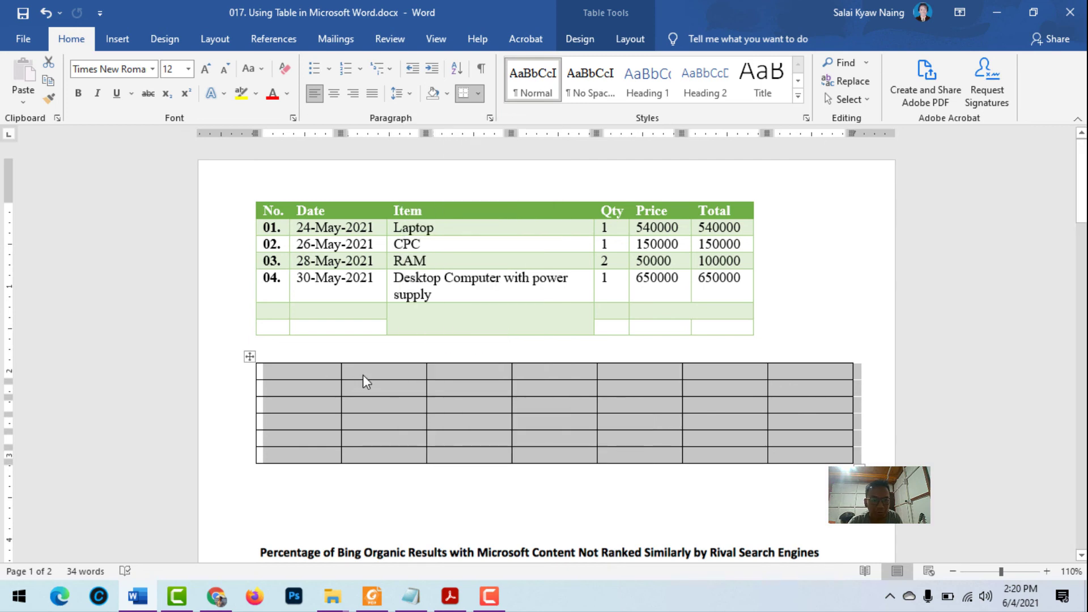
click(365, 380)
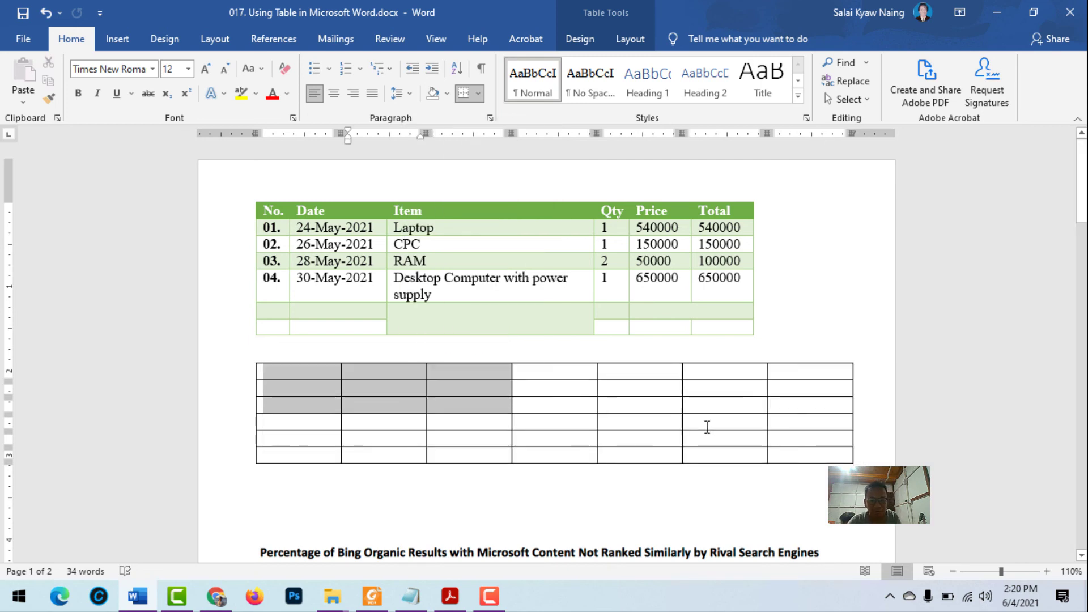
drag(310, 372, 839, 457)
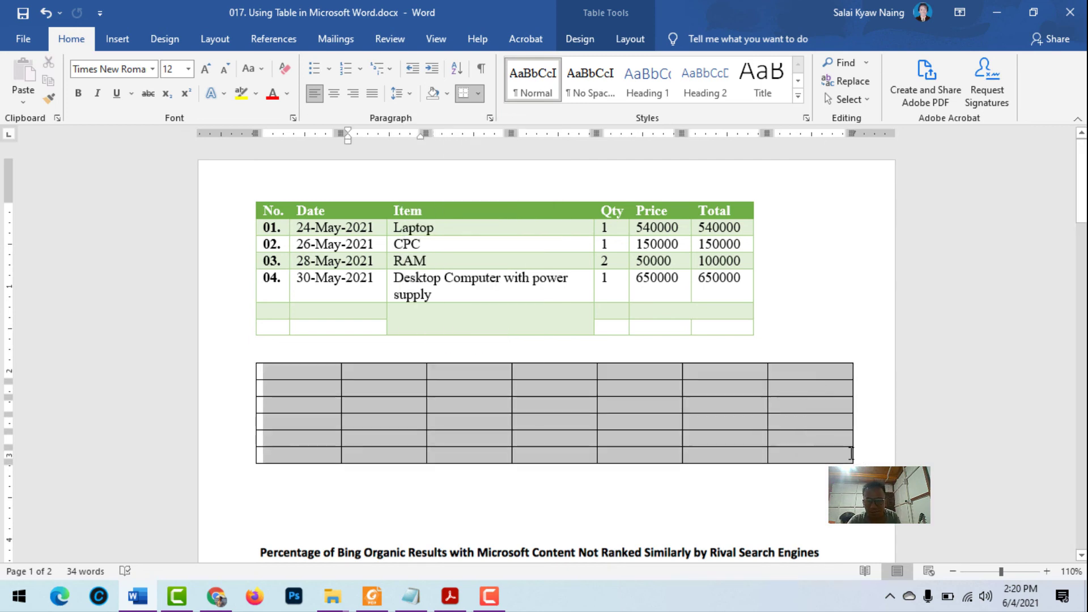
right_click(357, 368)
key(Escape)
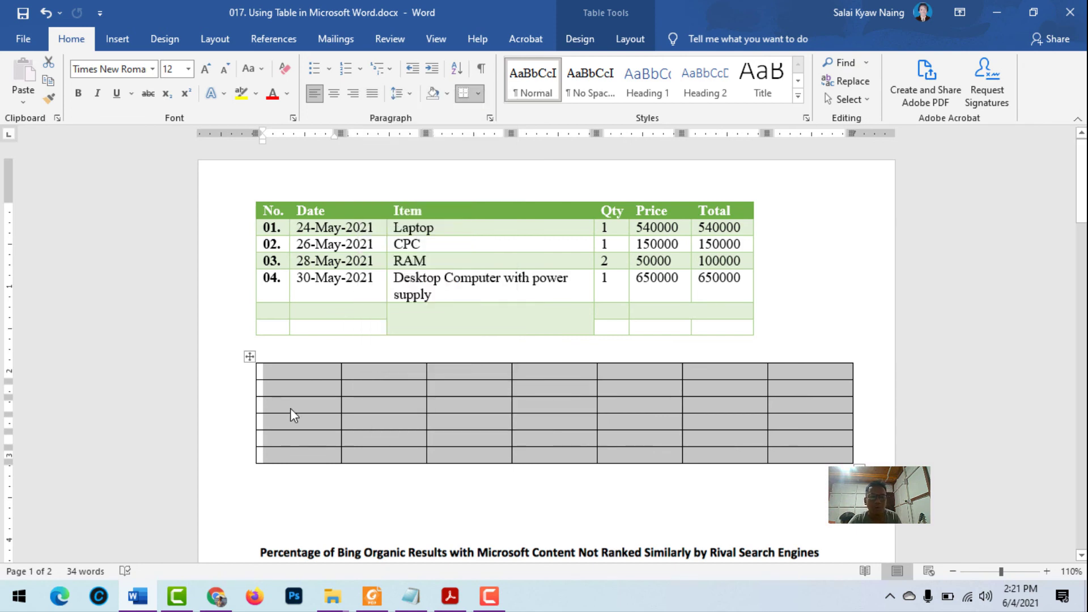
key(ctrl+z)
key(ctrl+z)
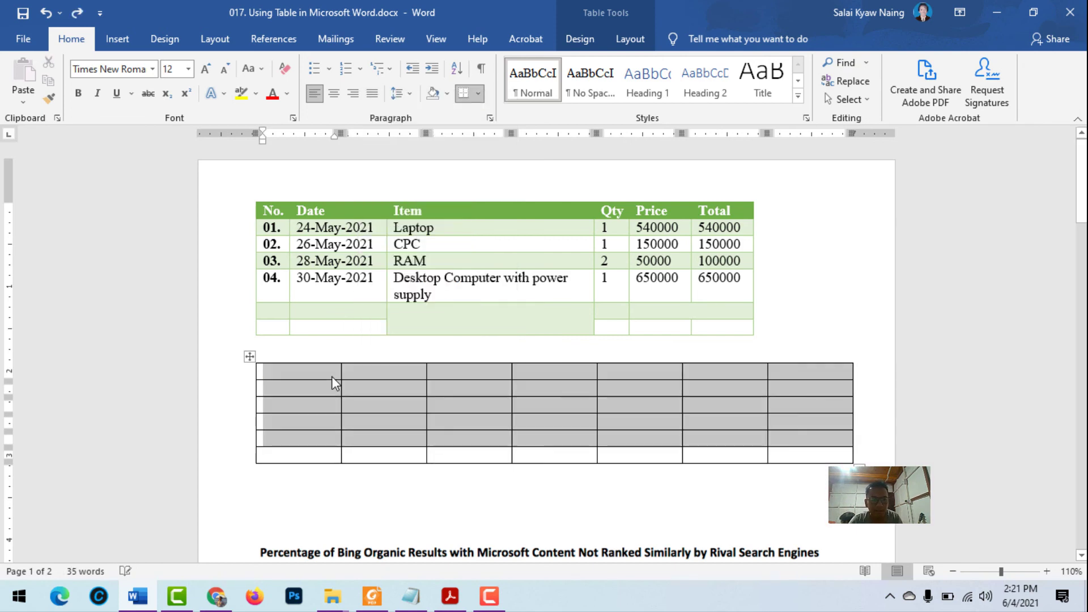
click(251, 357)
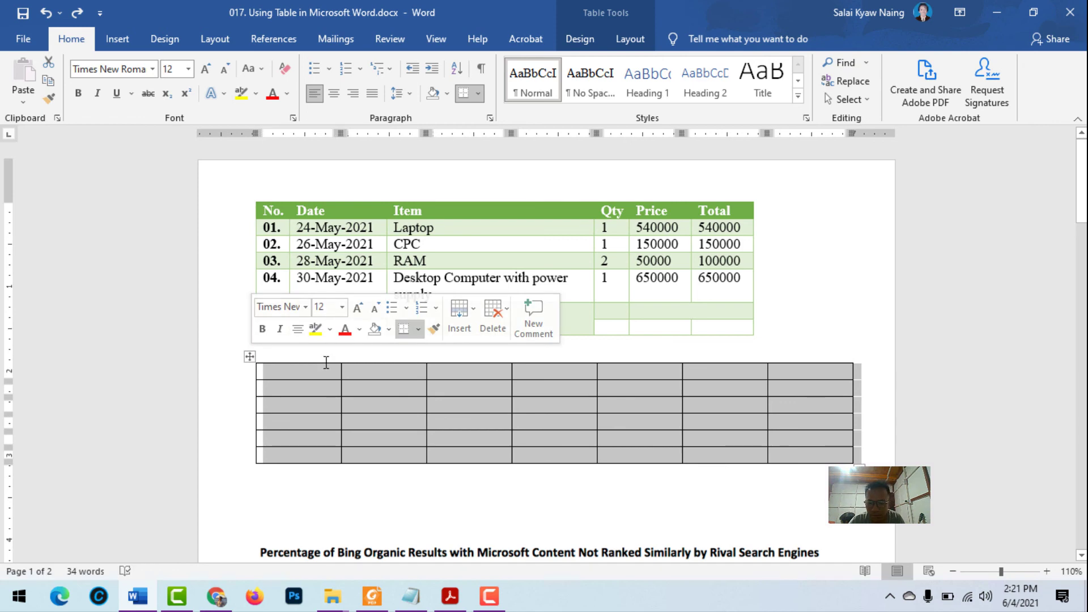
click(250, 357)
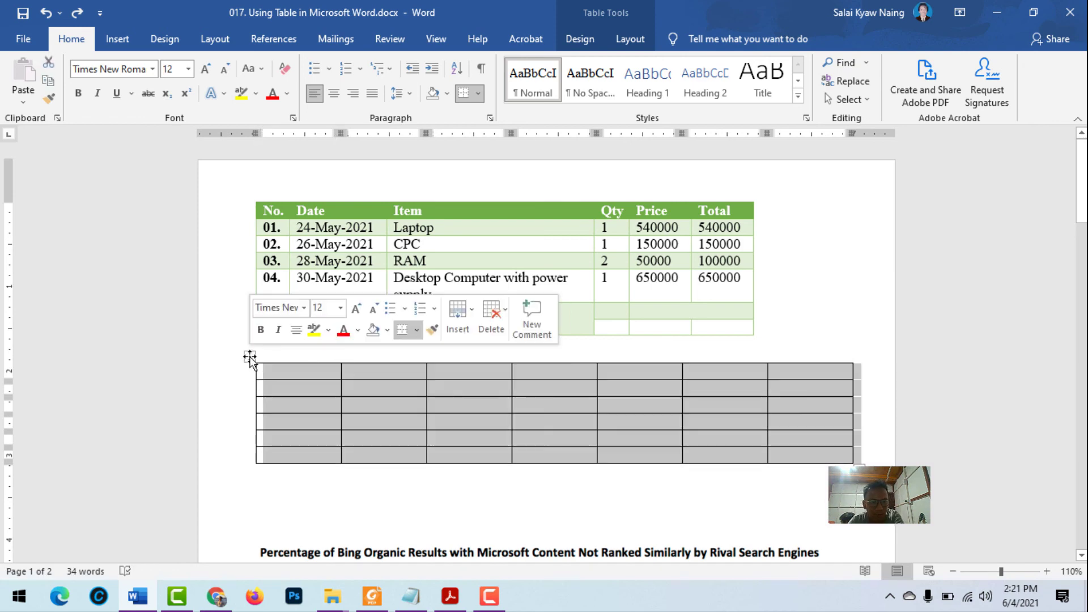
right_click(291, 382)
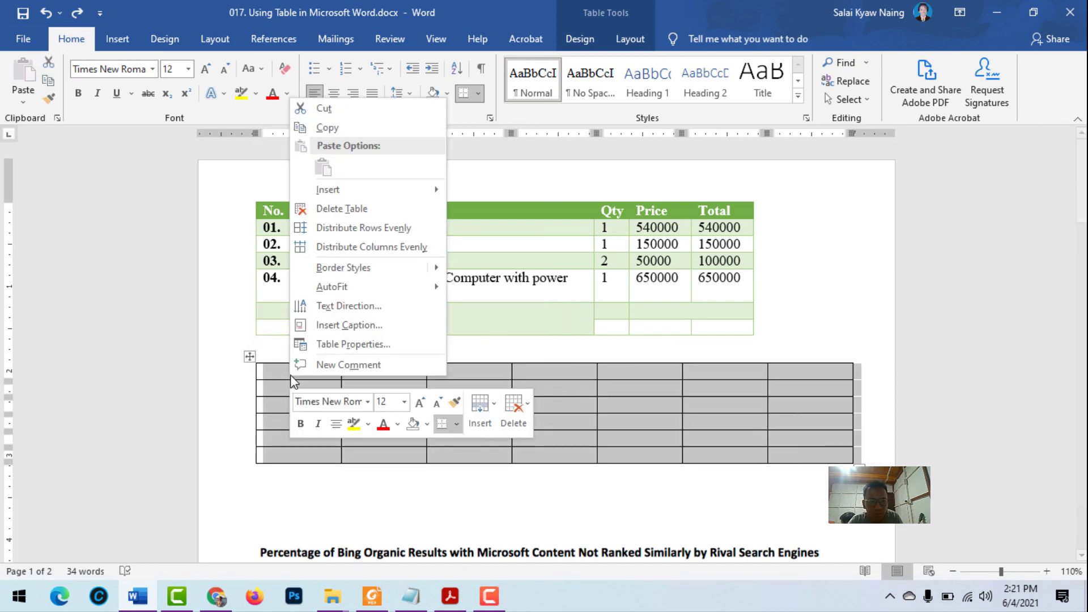
click(342, 209)
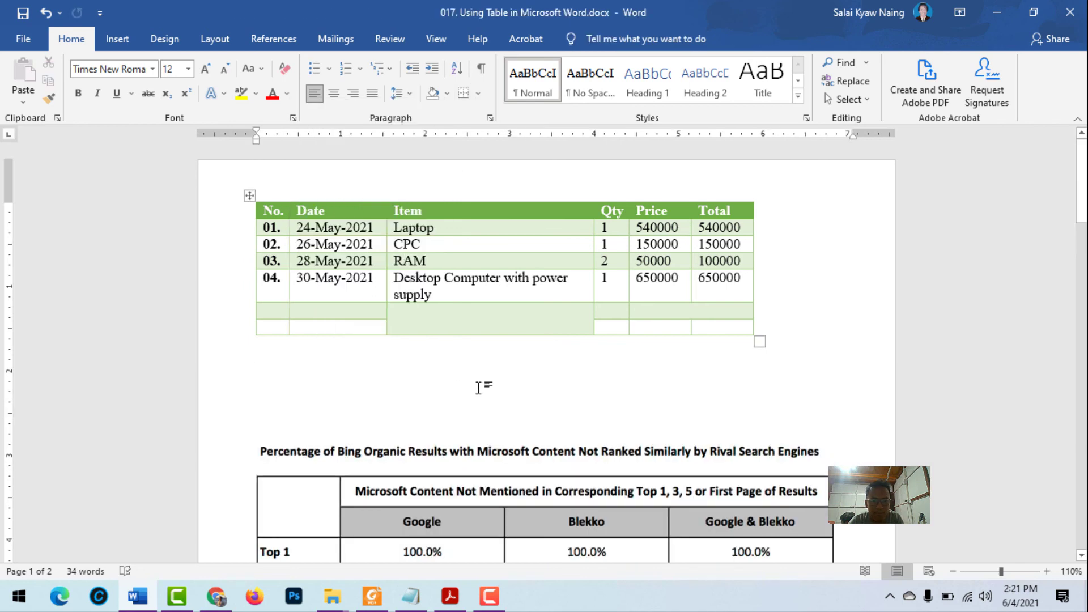
scroll(478, 388, down, 2)
scroll(500, 374, down, 3)
scroll(510, 381, down, 1)
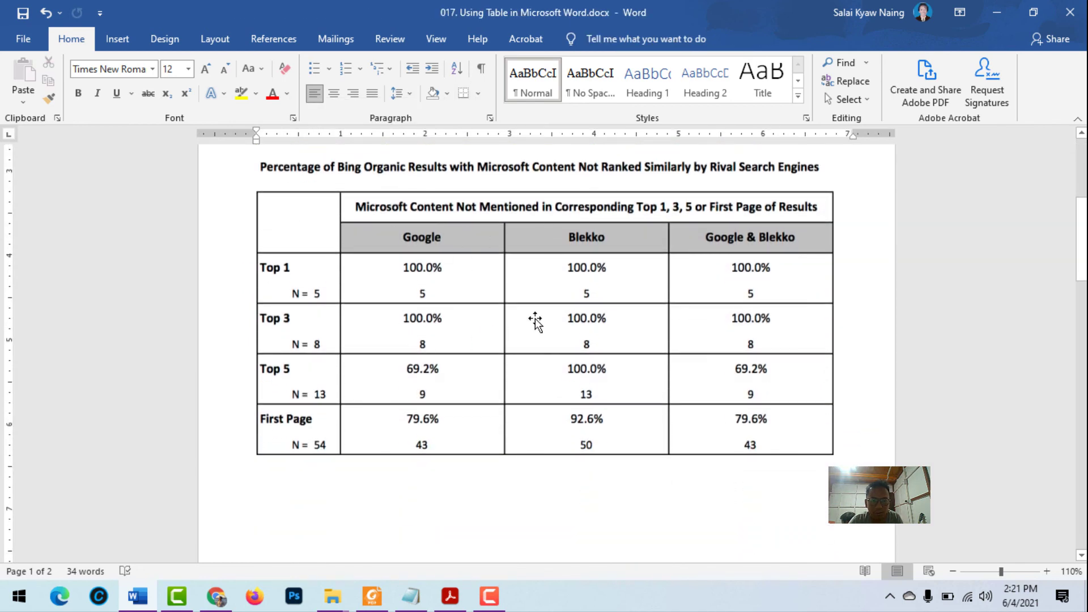
scroll(535, 322, down, 3)
scroll(542, 315, down, 3)
scroll(542, 316, down, 3)
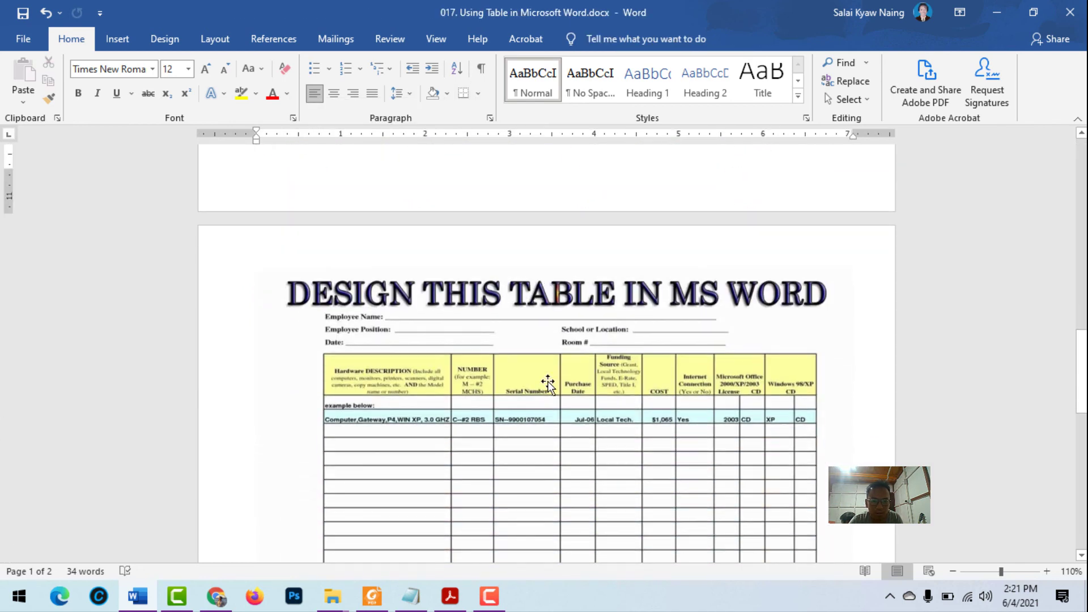
scroll(539, 370, down, 2)
scroll(447, 340, down, 2)
scroll(447, 340, up, 4)
scroll(446, 329, up, 10)
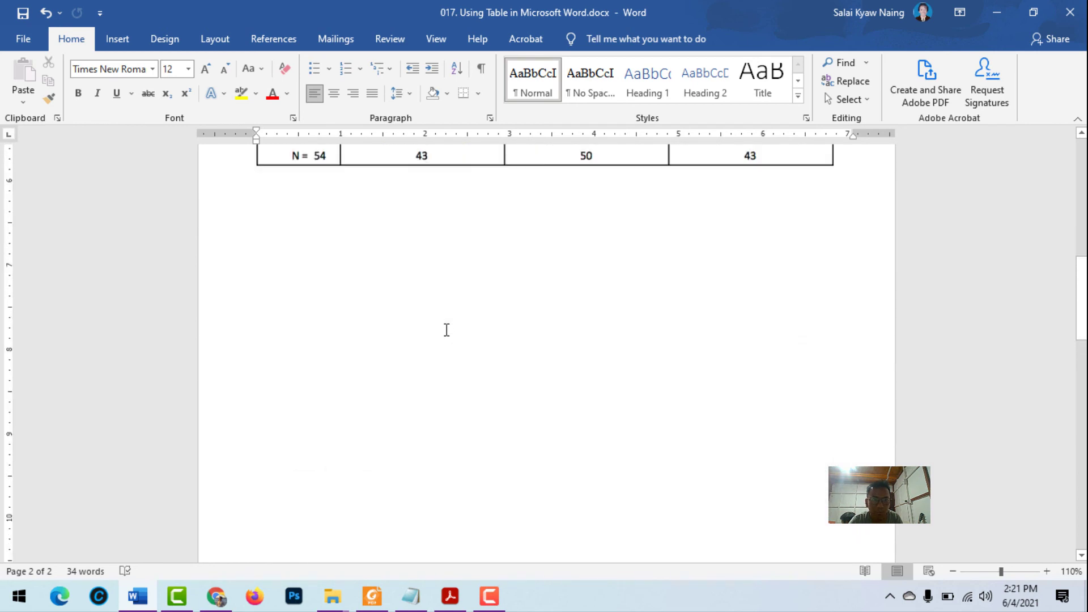
scroll(447, 330, up, 6)
scroll(445, 333, up, 4)
scroll(465, 319, up, 3)
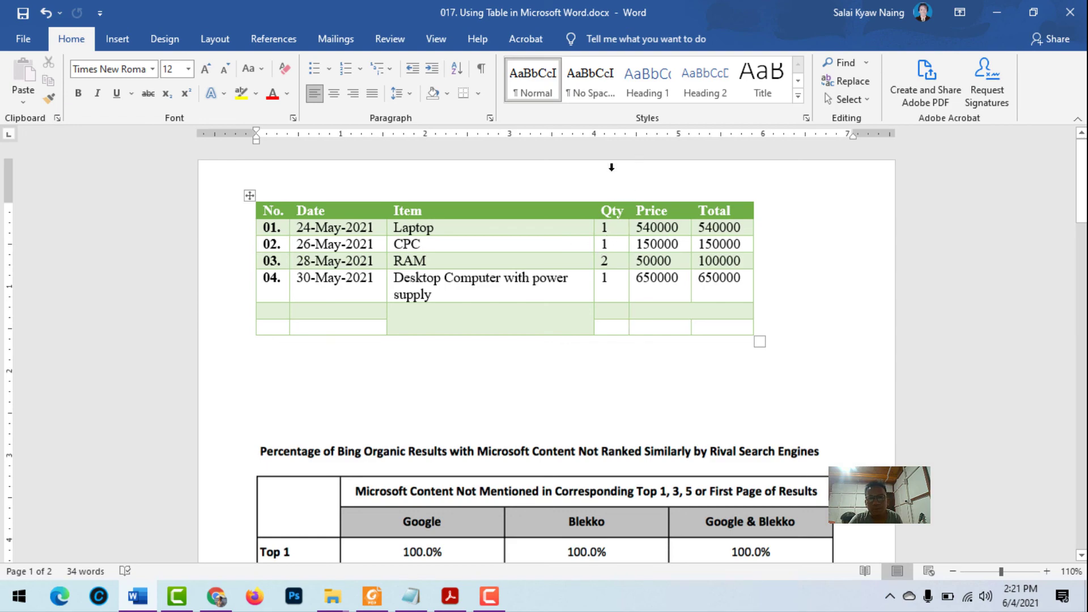
click(489, 595)
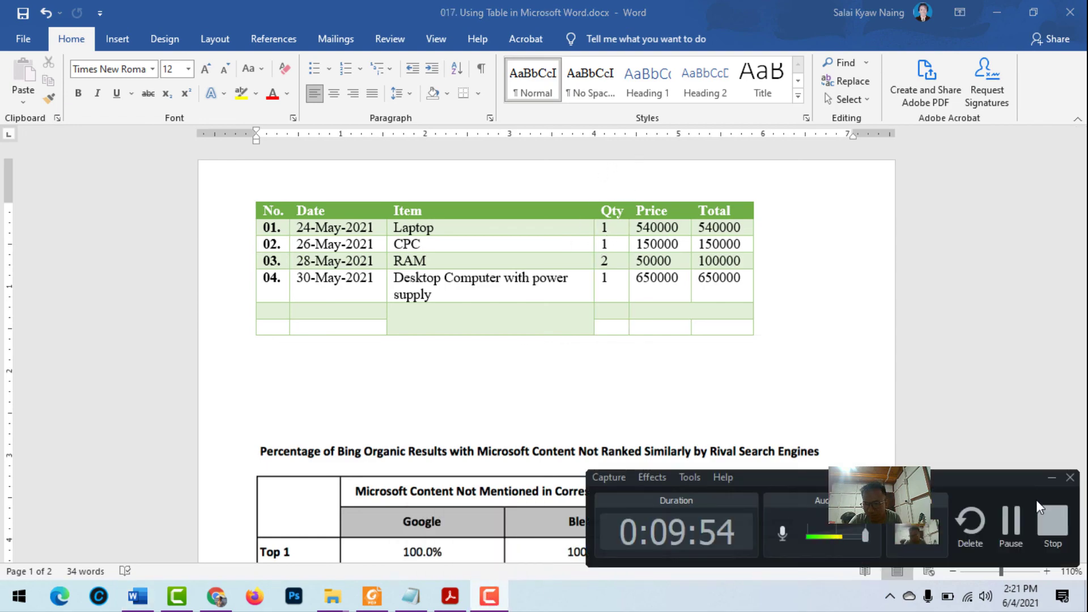